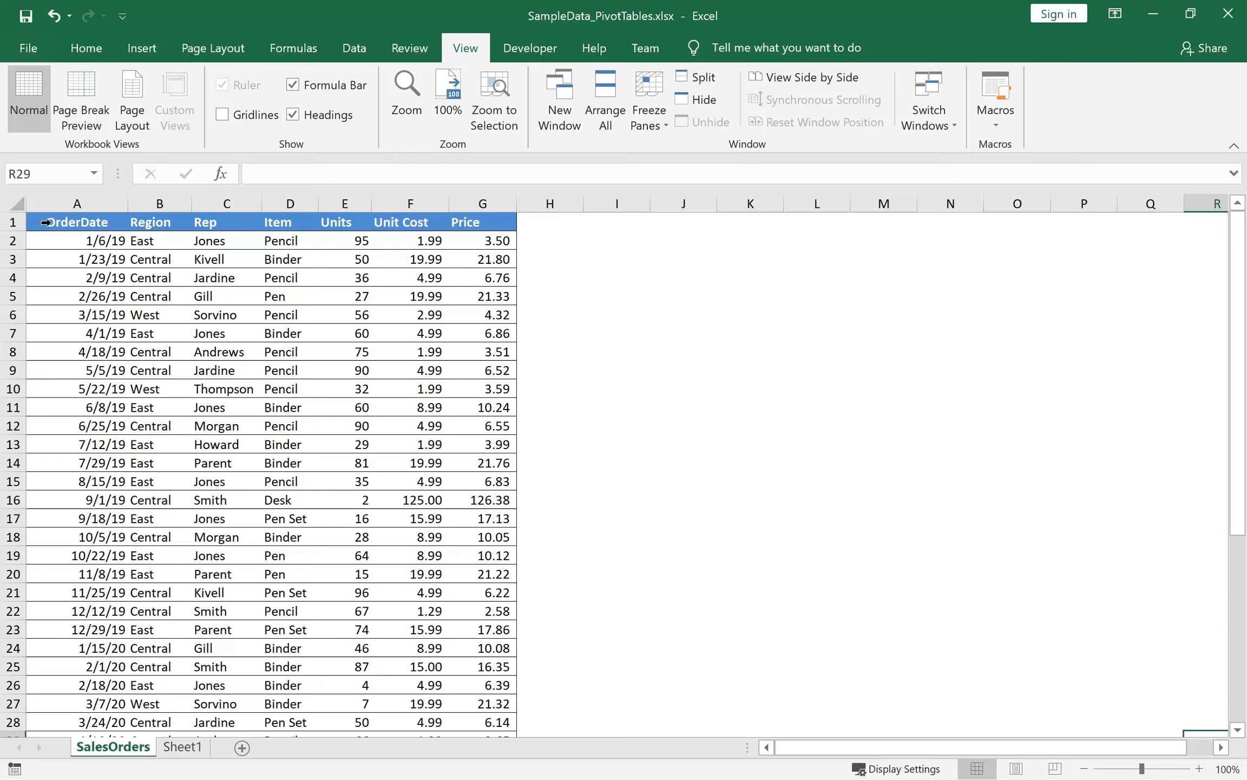
- Examine the SalesOrders data column by column, from OrderDate through Price, and the full range of rows
drag(59, 222, 79, 685)
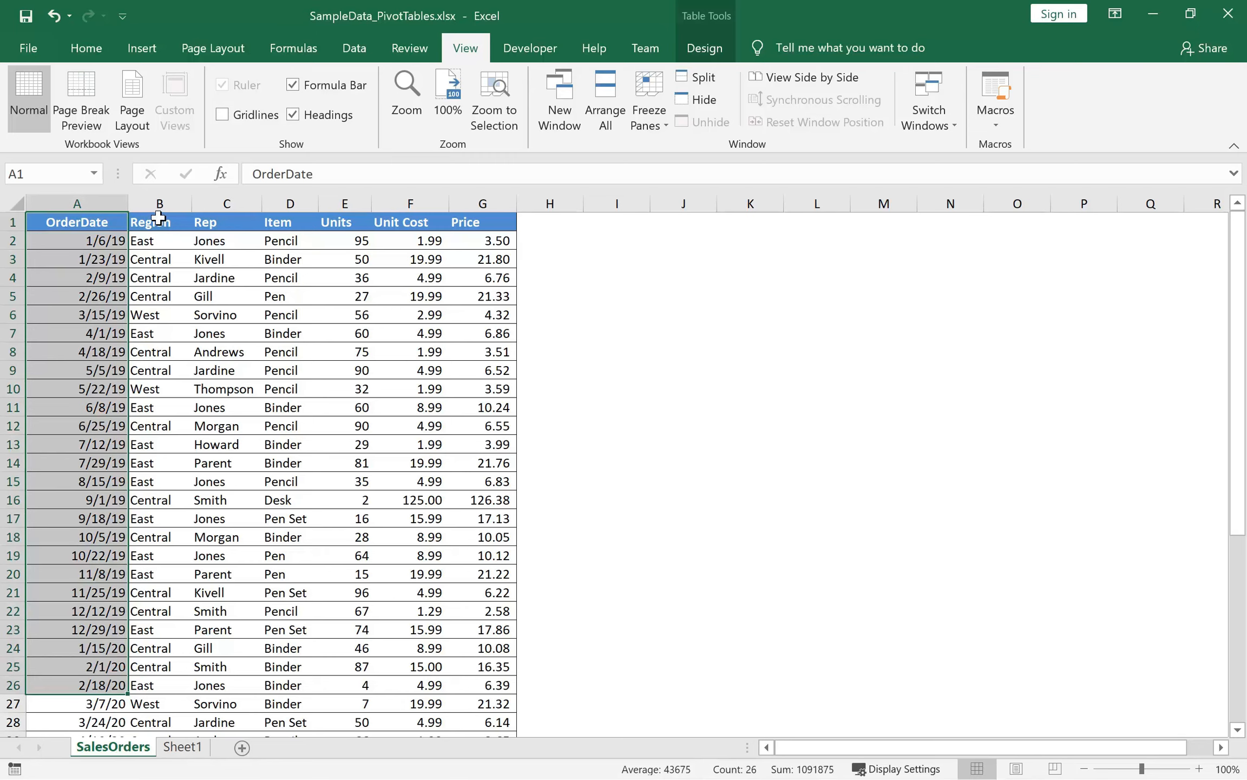
drag(158, 217, 179, 705)
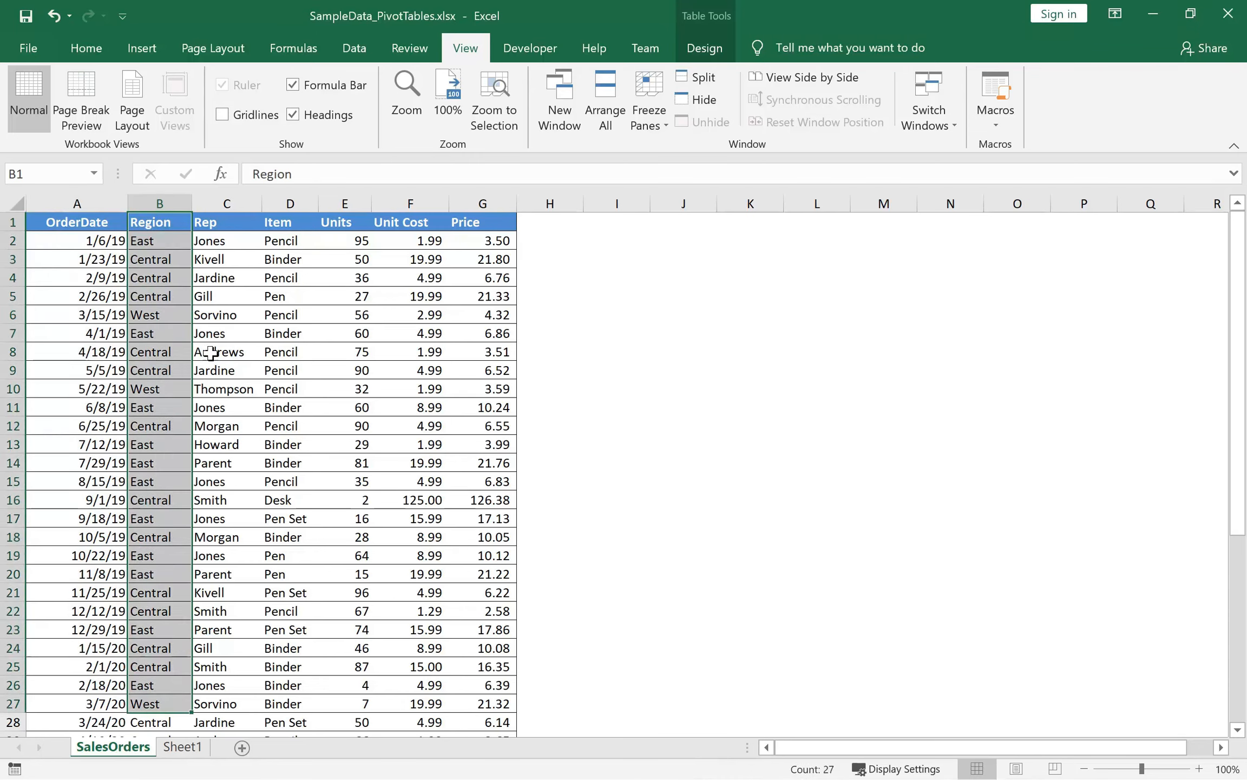
drag(219, 224, 252, 680)
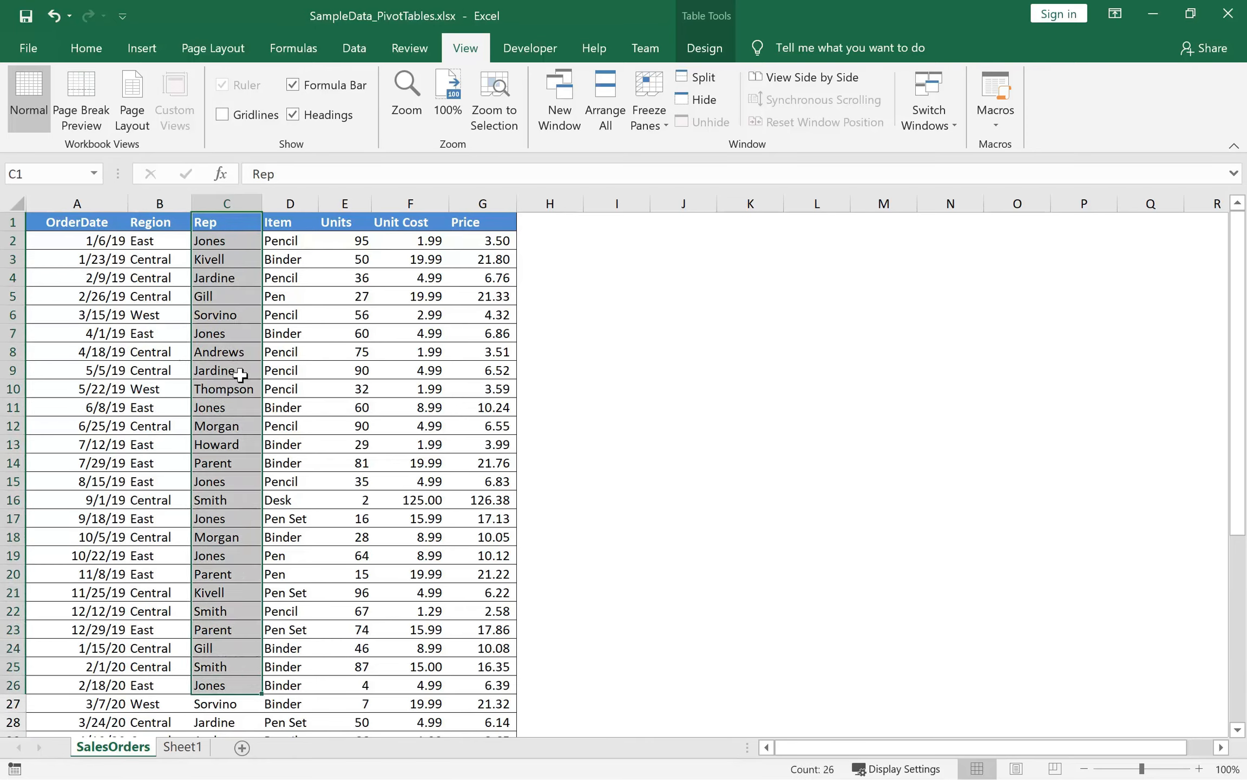
drag(284, 224, 301, 666)
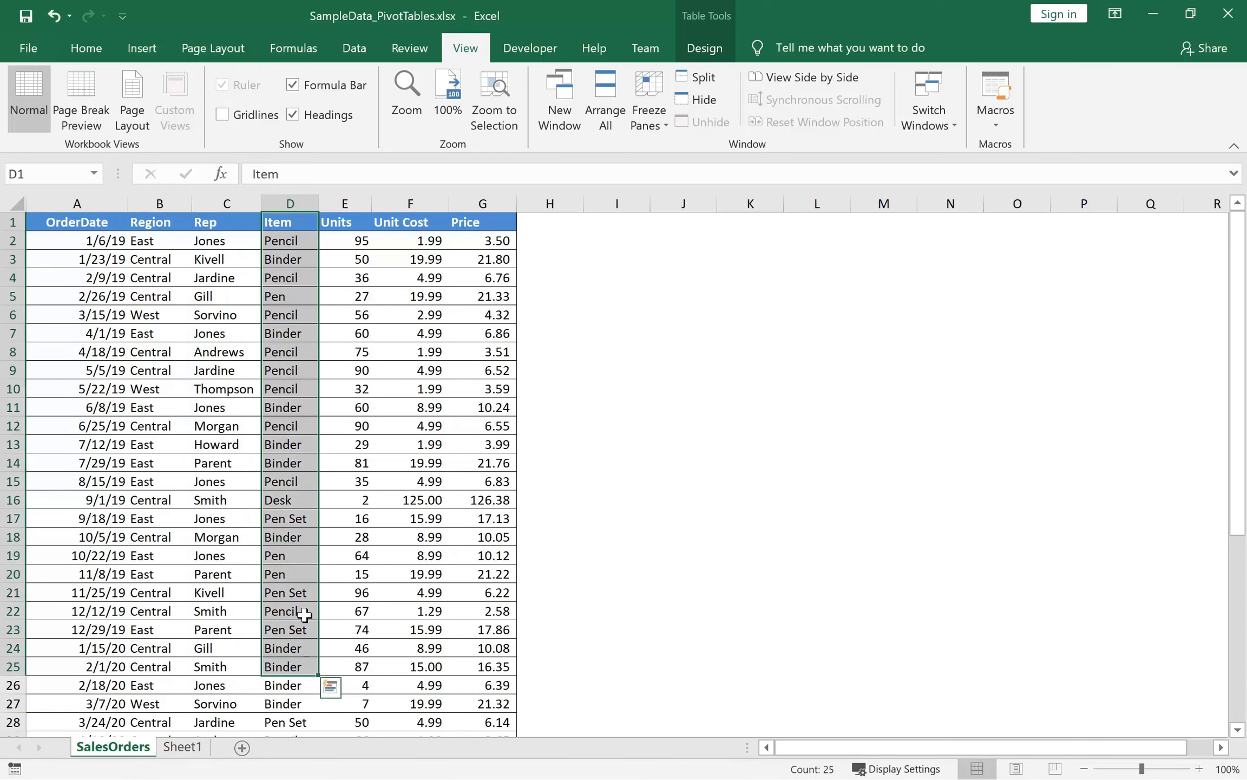
drag(344, 223, 348, 642)
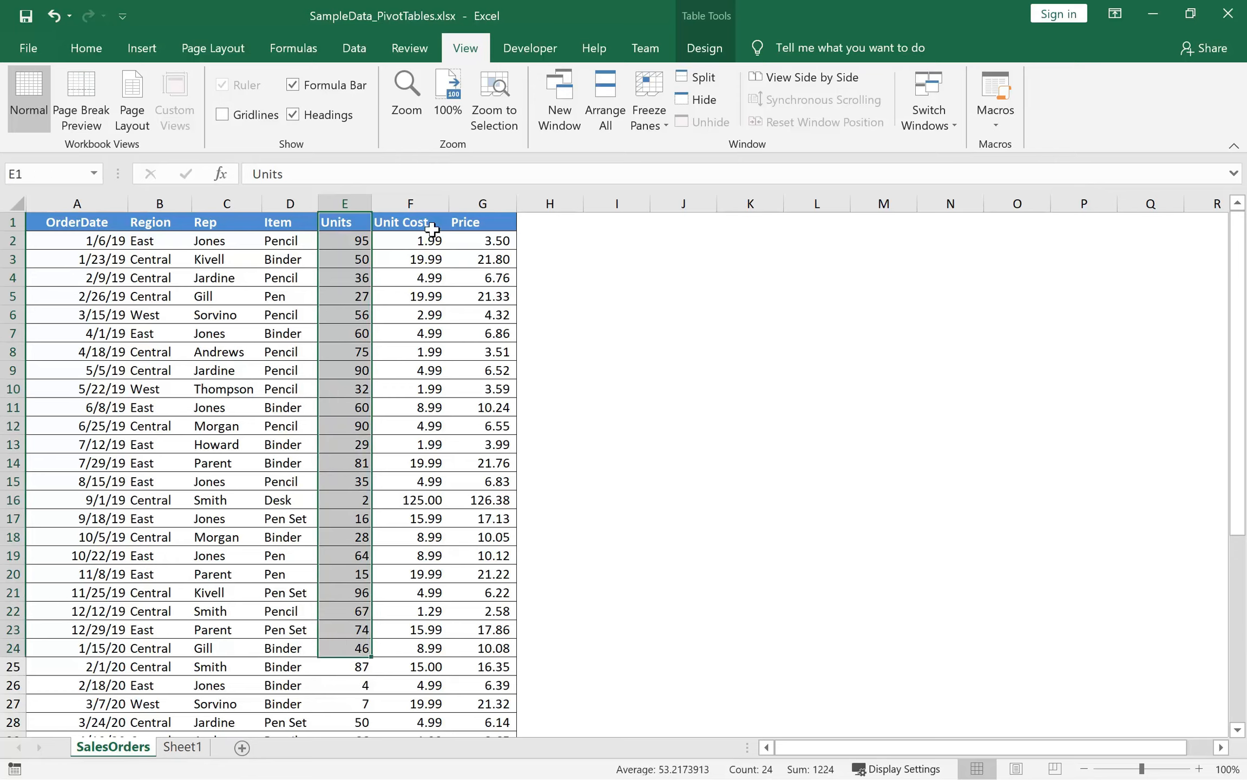
drag(412, 222, 412, 647)
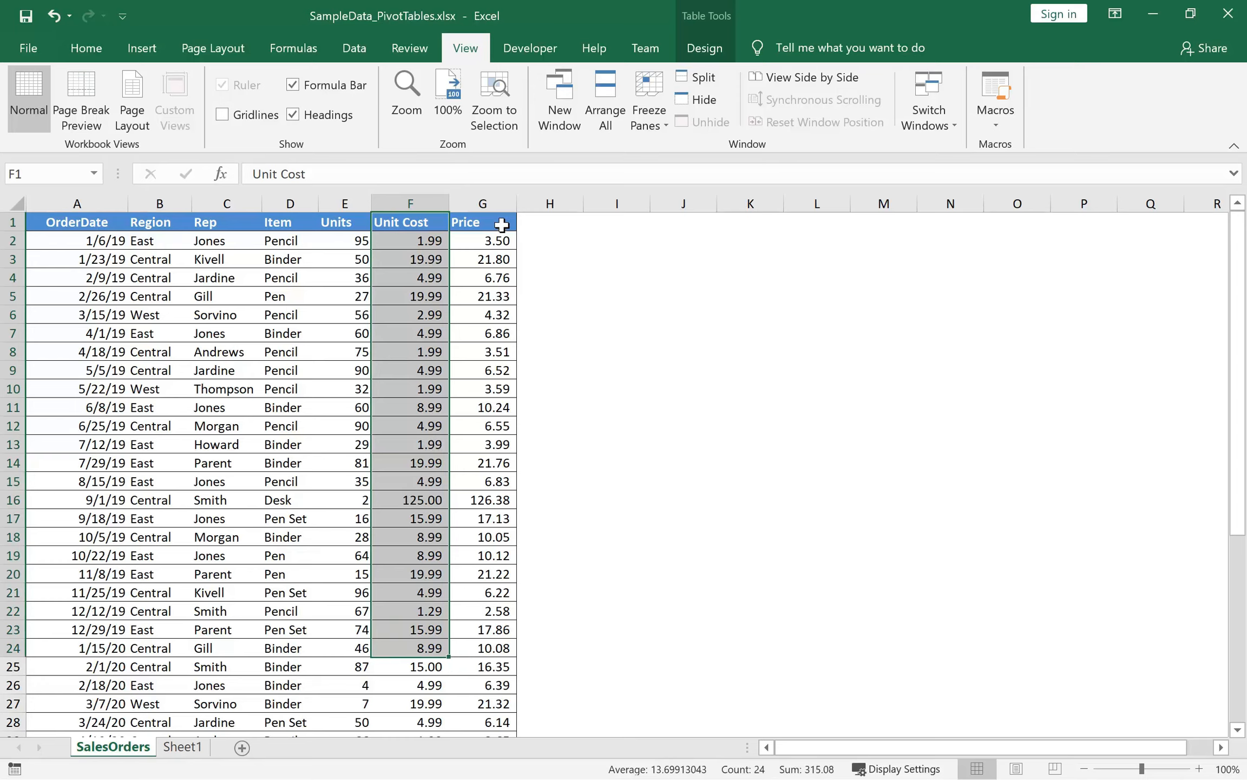
drag(501, 224, 478, 671)
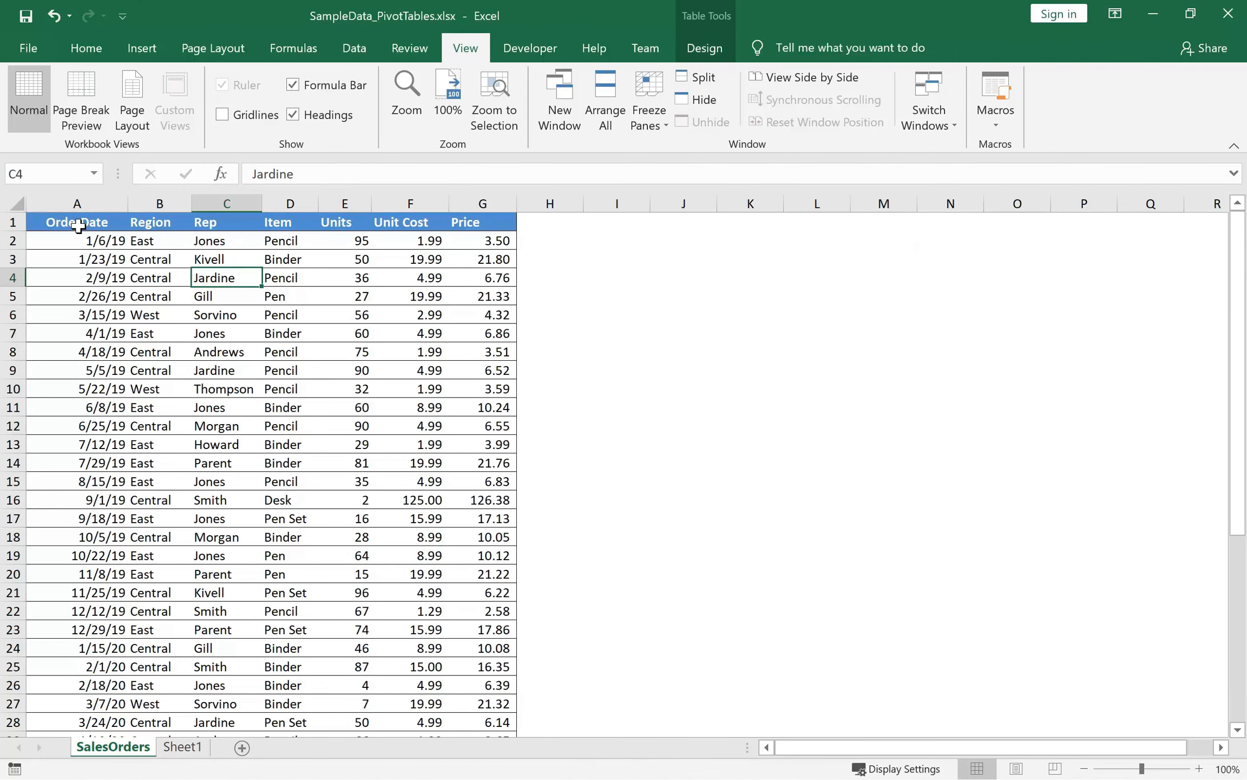
drag(79, 226, 487, 623)
scroll(454, 459, up, 6)
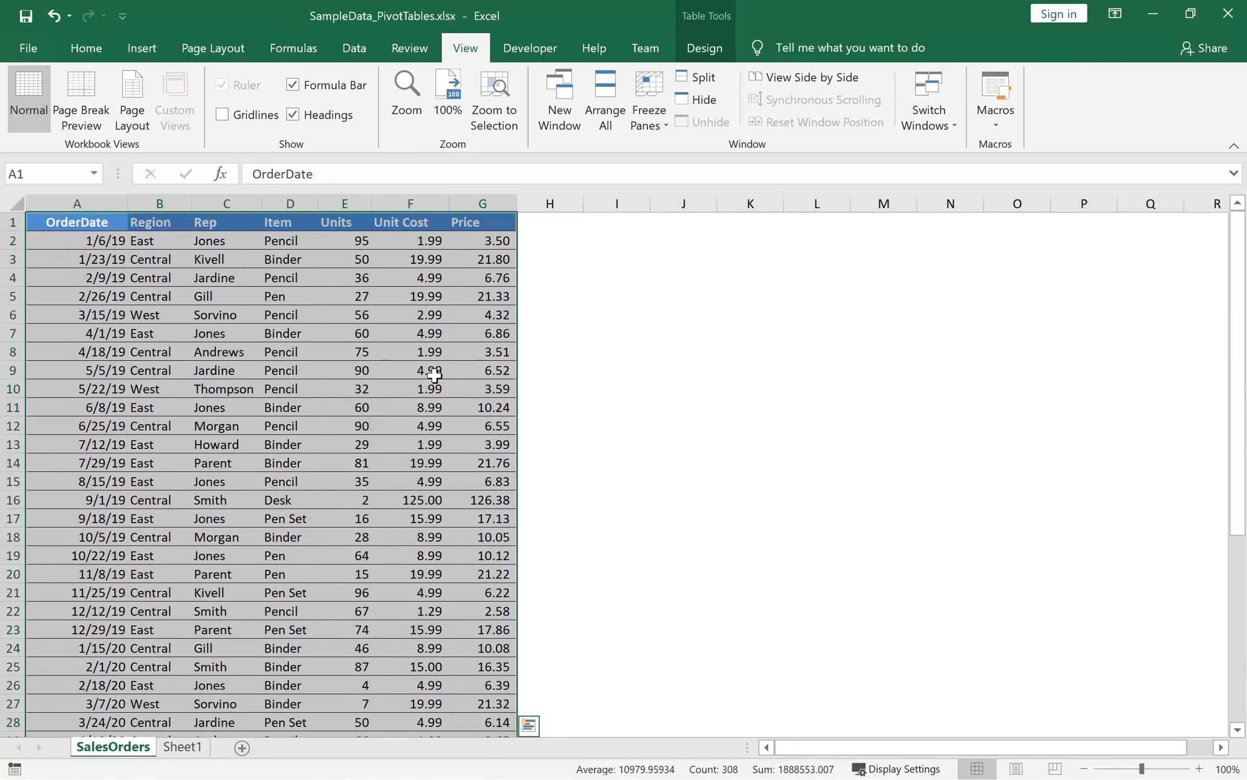
click(369, 374)
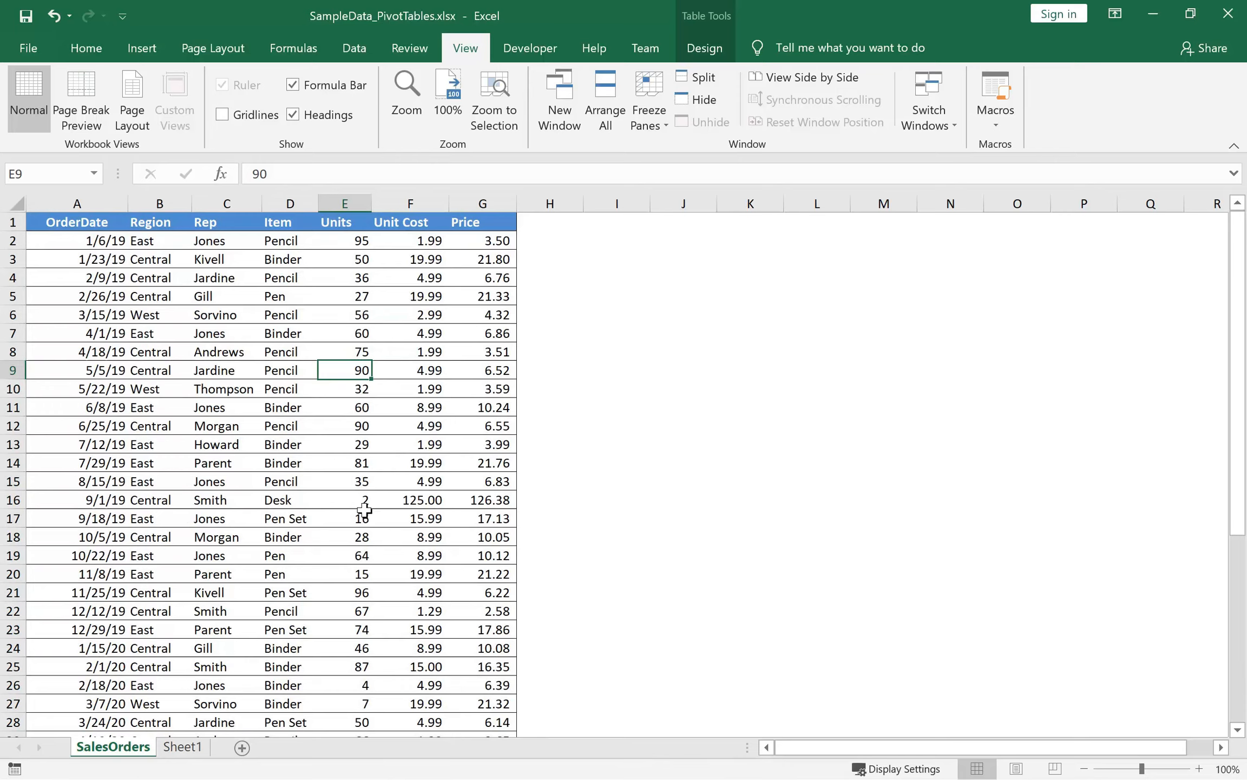
click(437, 573)
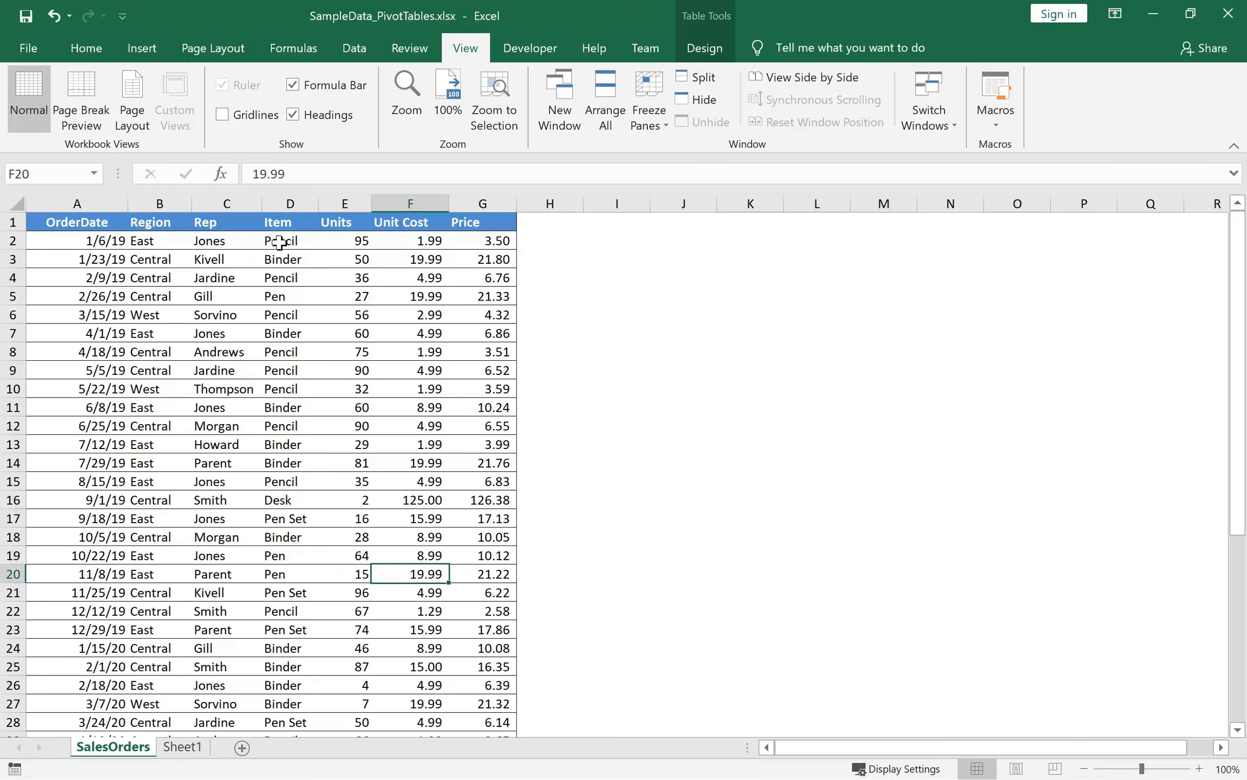
scroll(436, 392, down, 3)
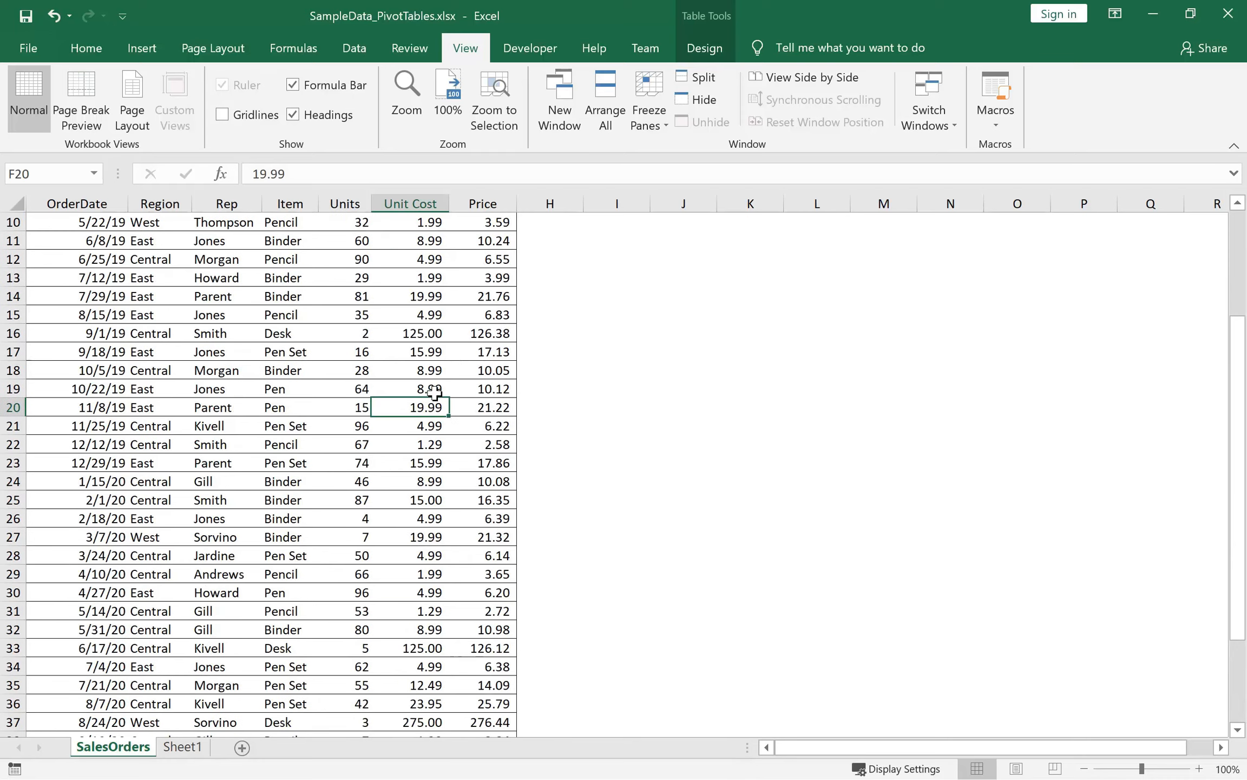
scroll(436, 393, up, 3)
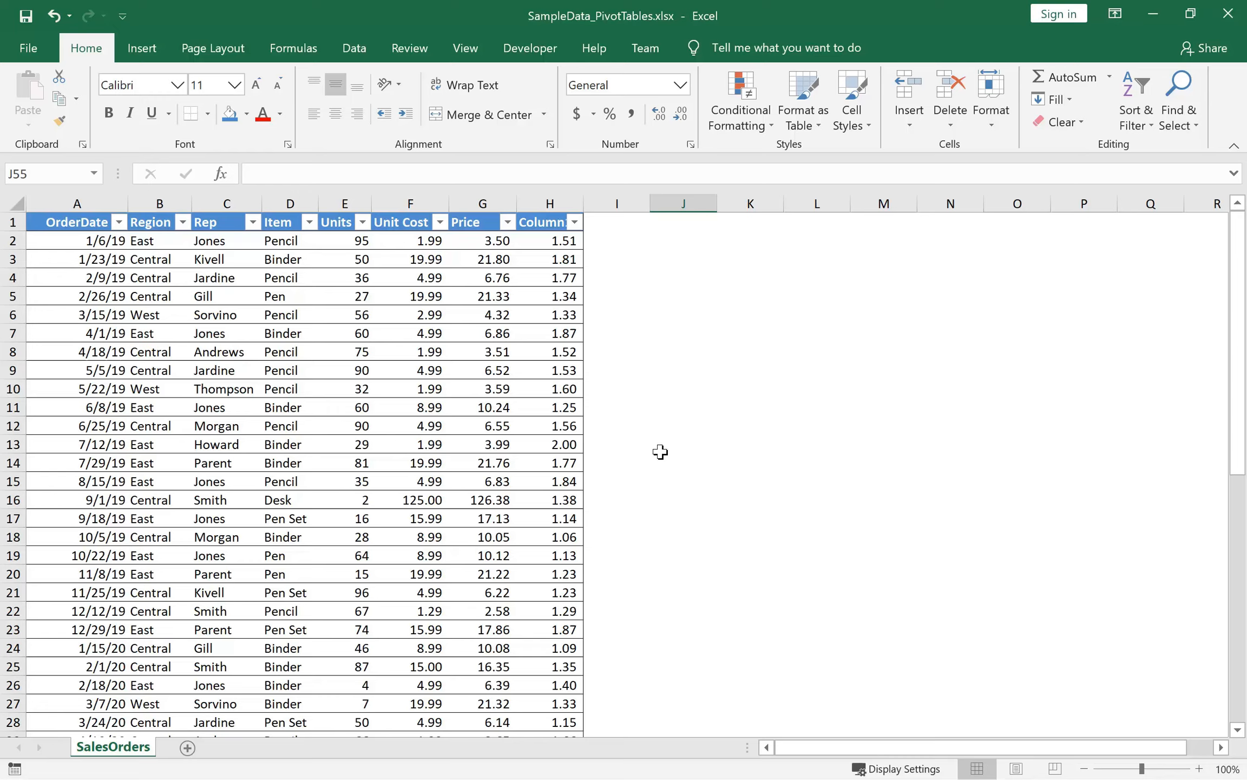
- Preview the recommended PivotTables for the sales data without using one, and insert a blank PivotTable from Table1 on a new worksheet
click(78, 298)
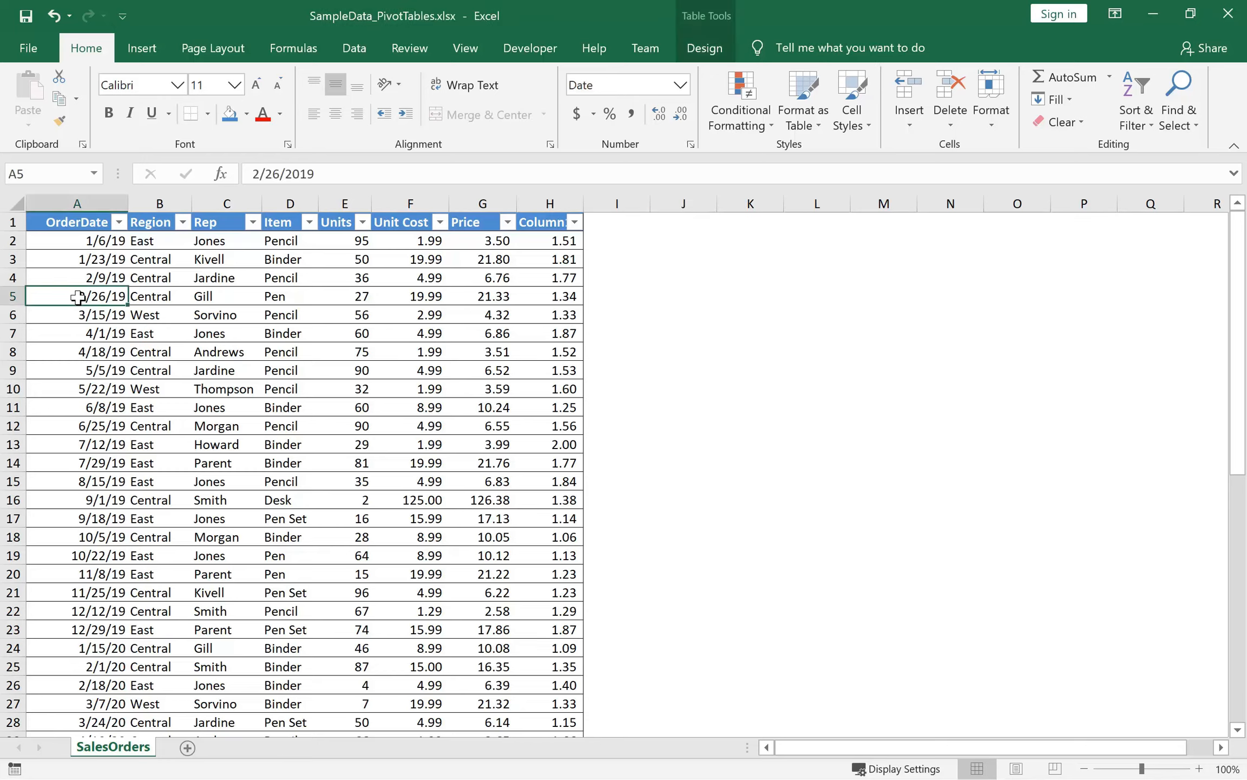
click(149, 56)
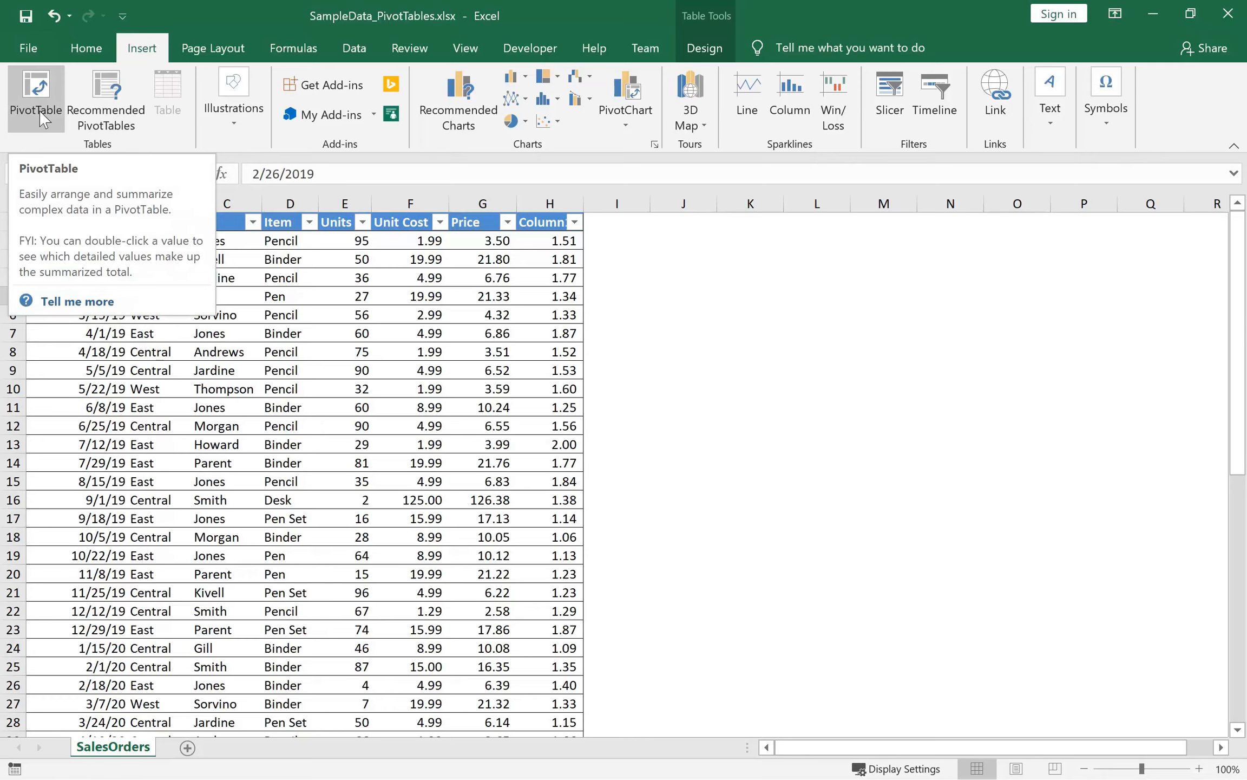
click(134, 130)
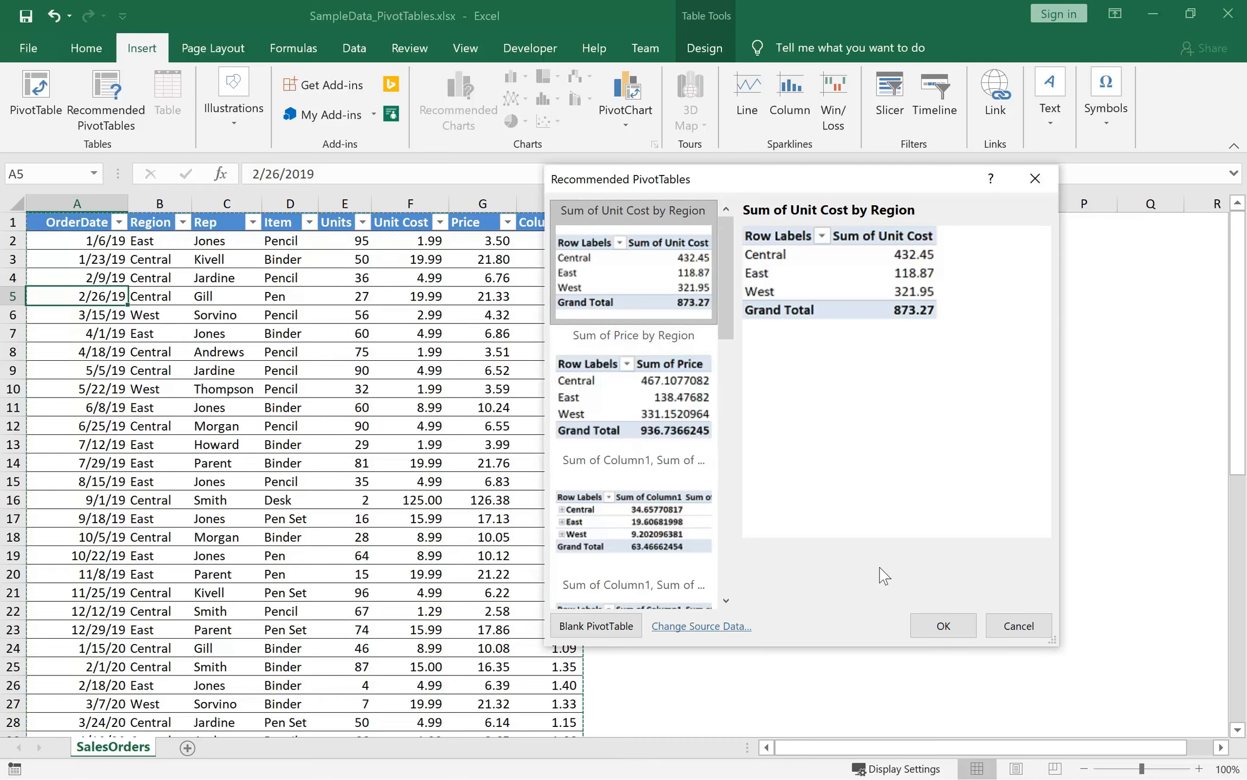
click(1017, 626)
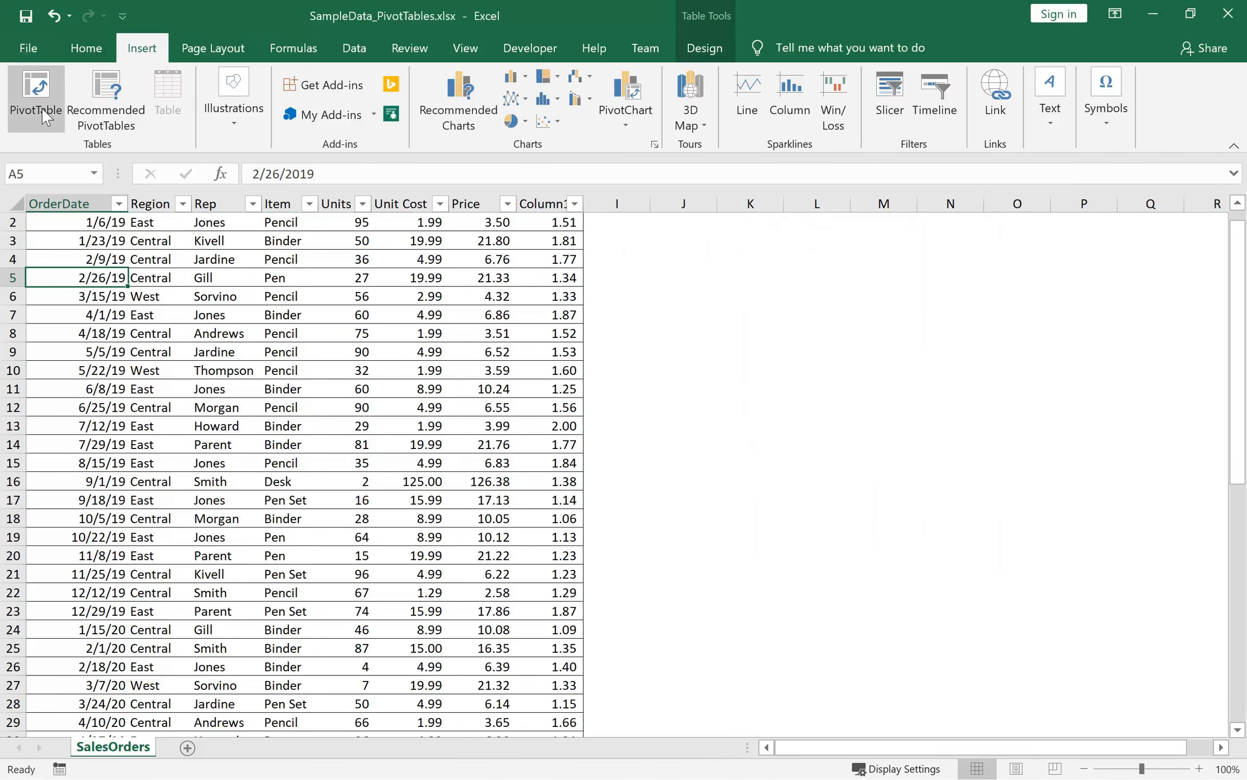
click(35, 92)
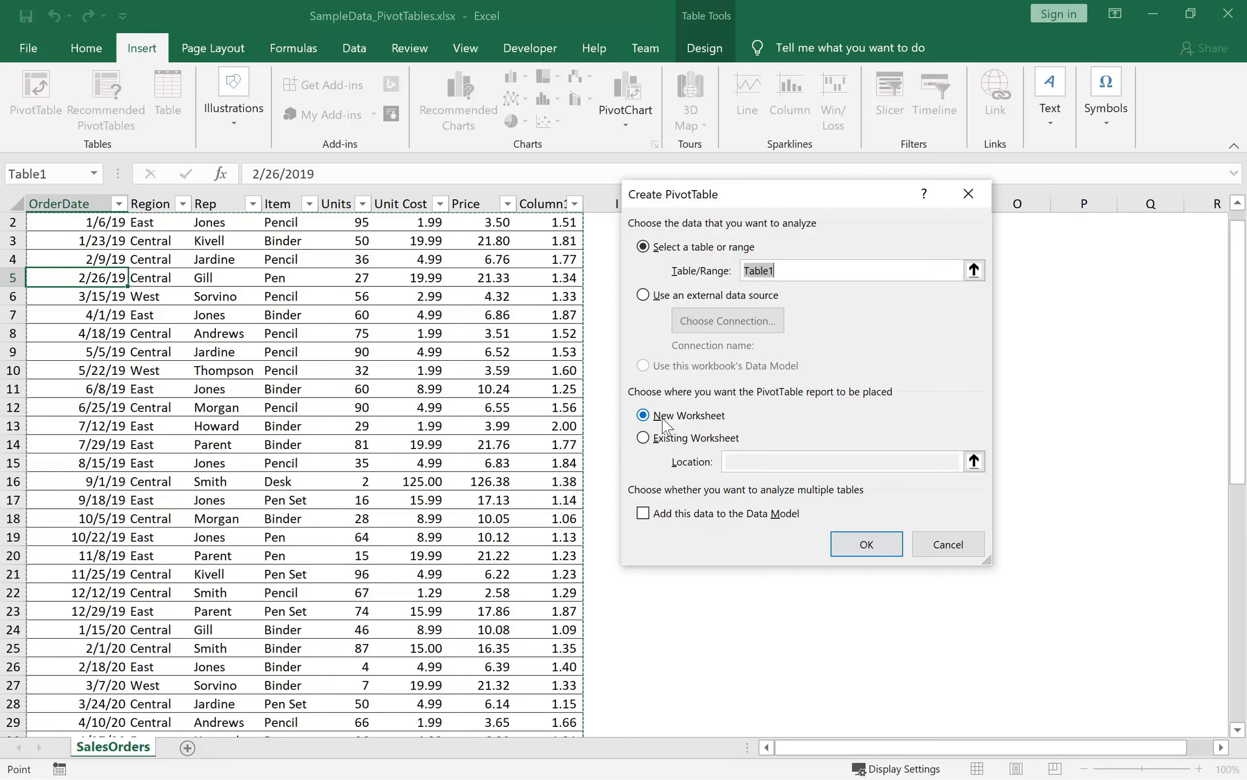
click(866, 543)
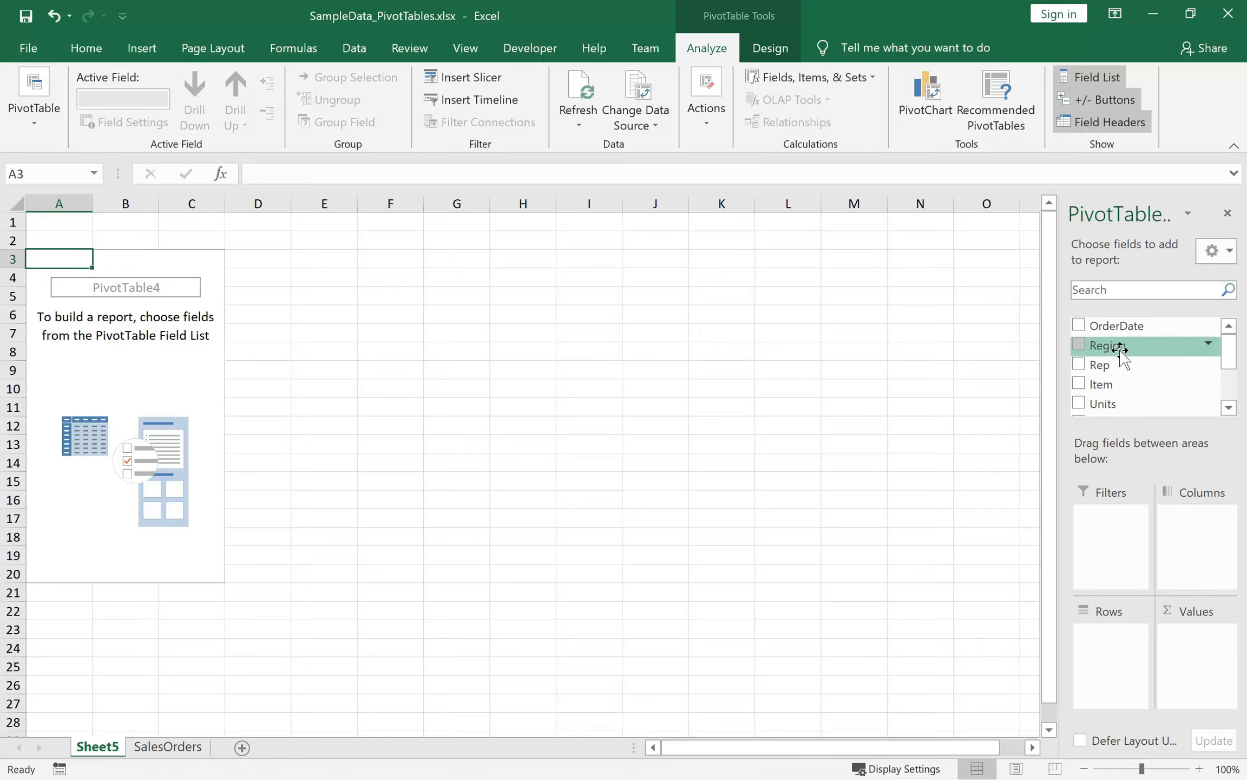
- Lay out the PivotTable with Region as rows, Item as columns and the sum of Units as values
drag(1120, 349, 1103, 644)
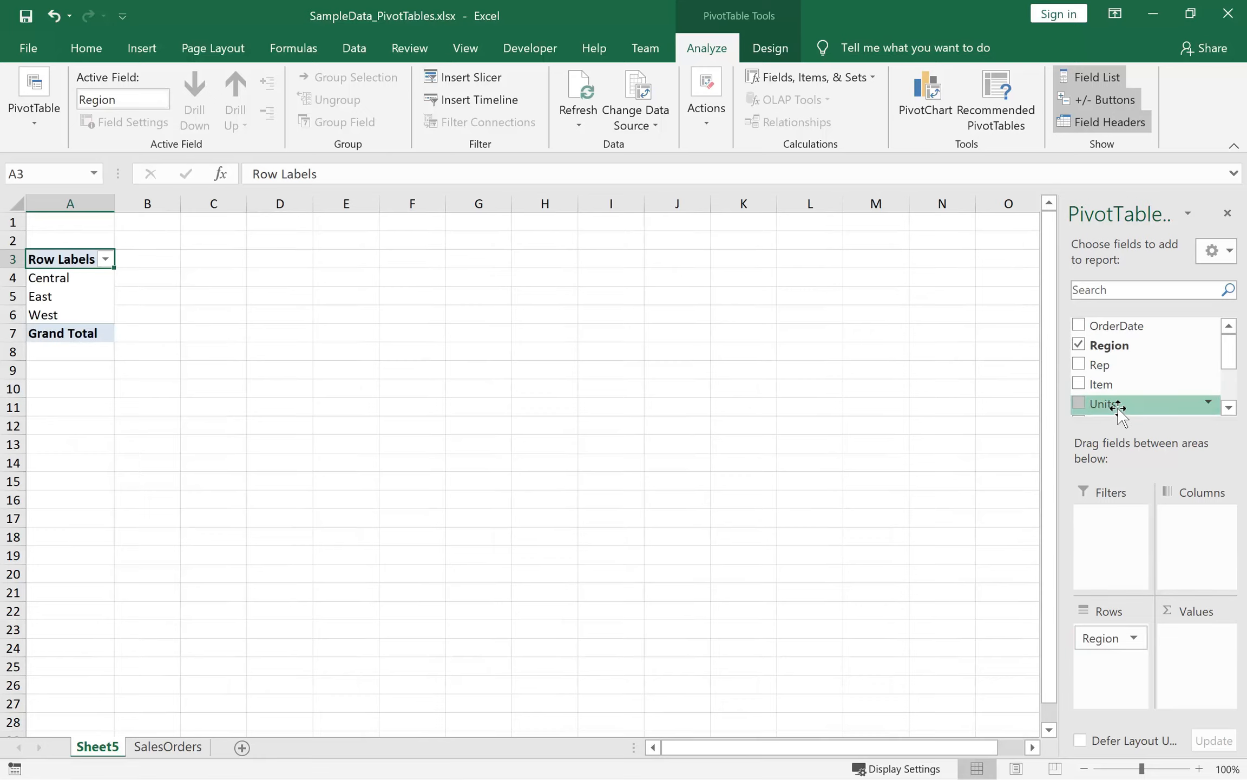
drag(1118, 407, 1191, 638)
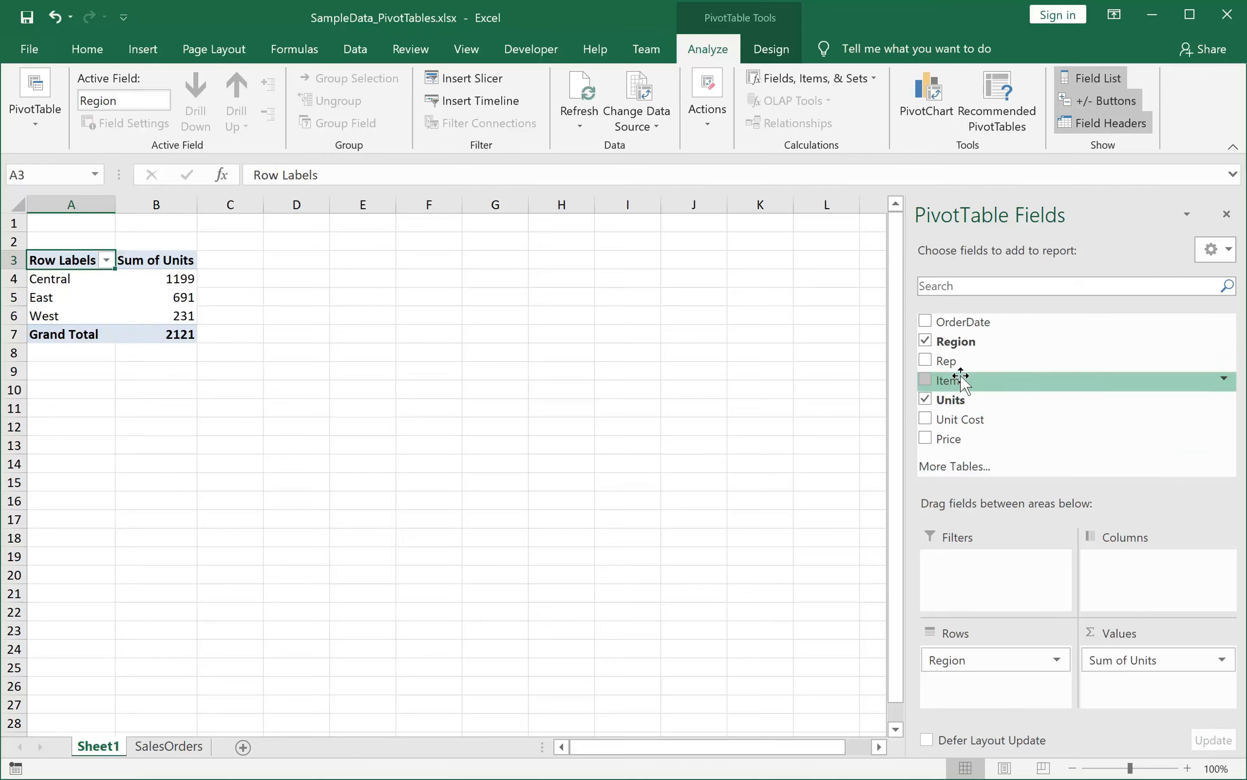
drag(961, 379, 1139, 564)
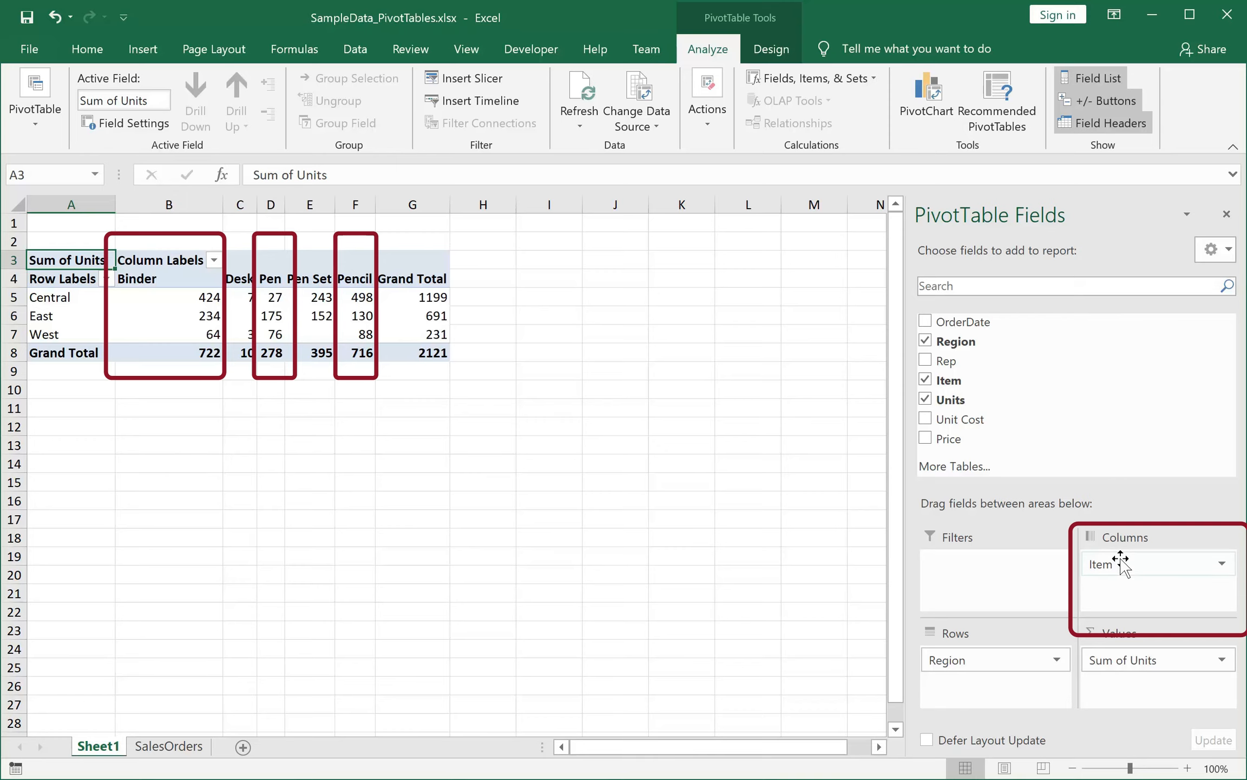
- Check the distinct items in the SalesOrders sheet's Item column filter without applying it, and return to the PivotTable sheet
click(189, 746)
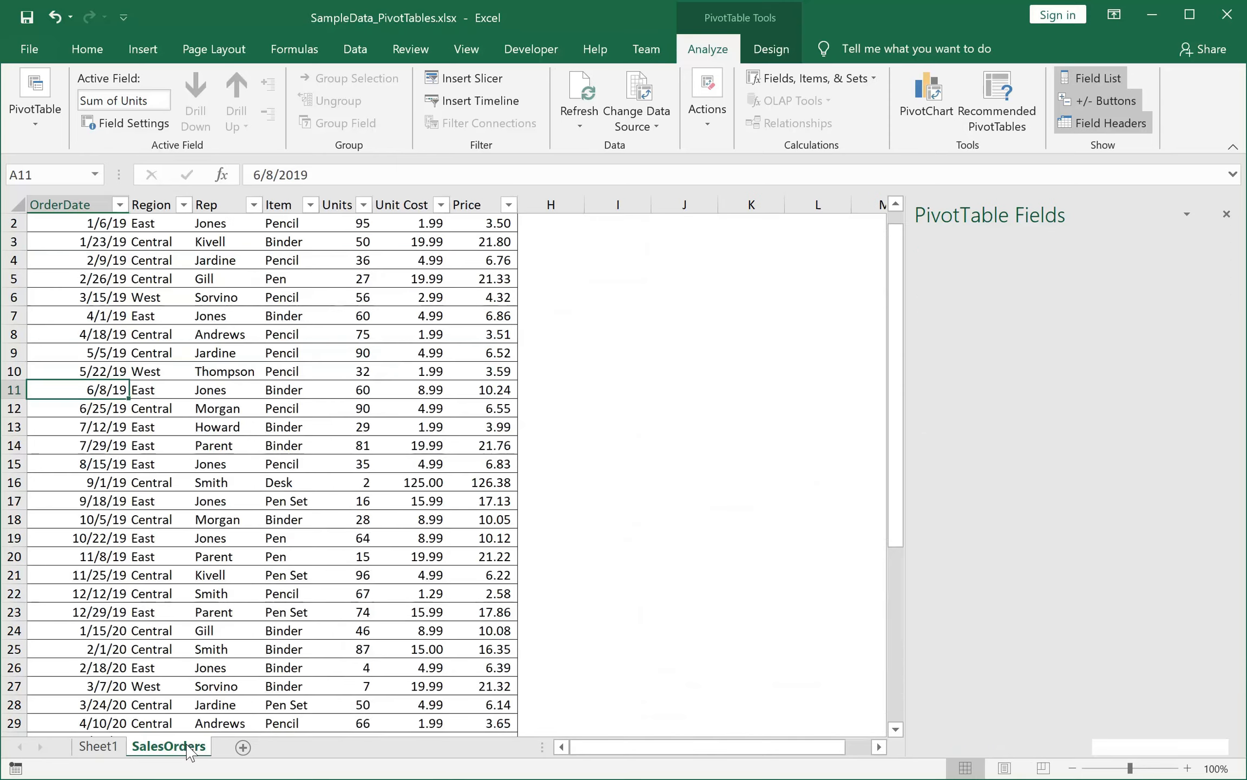
click(310, 204)
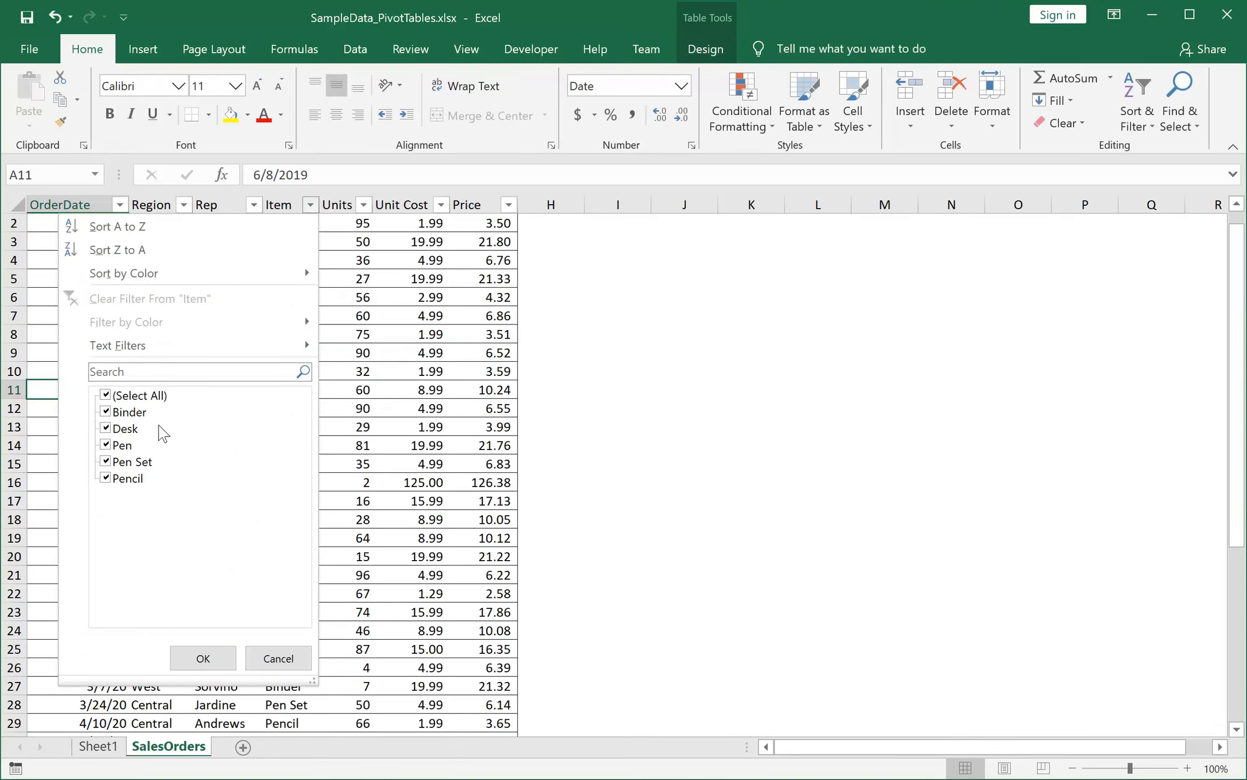
click(284, 658)
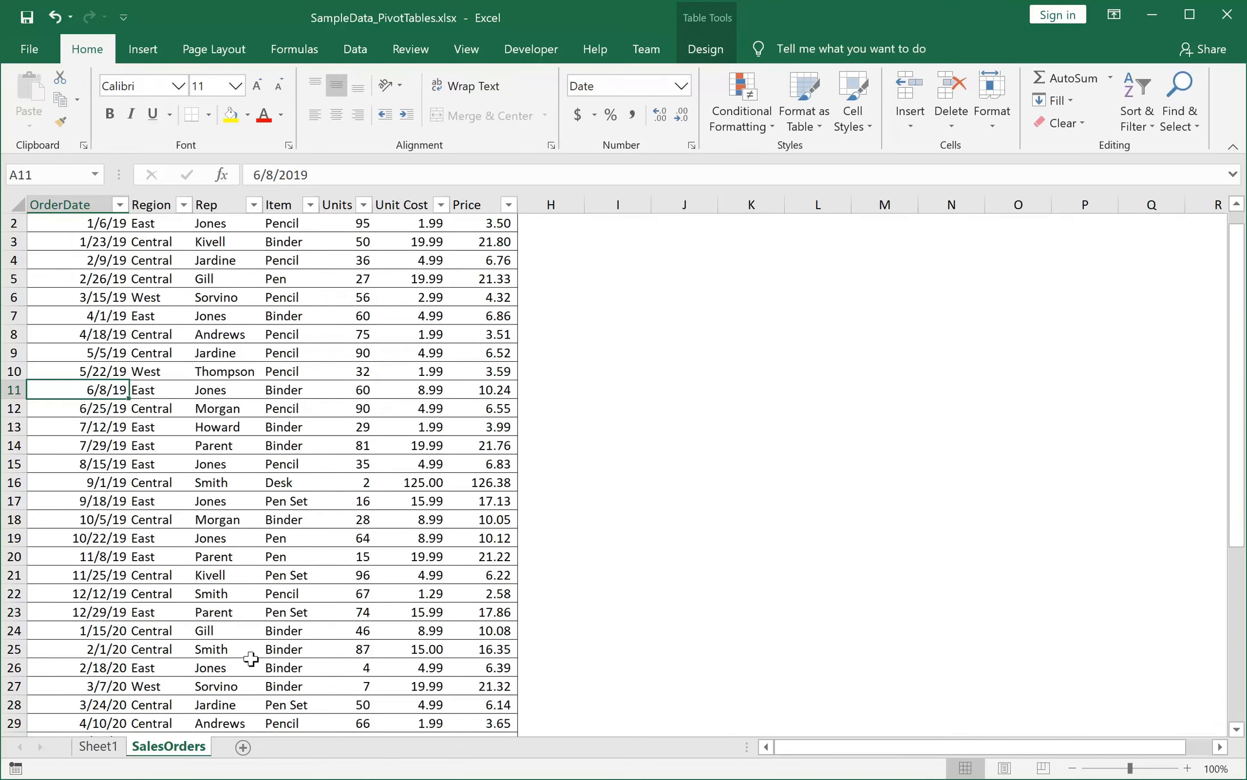
click(91, 749)
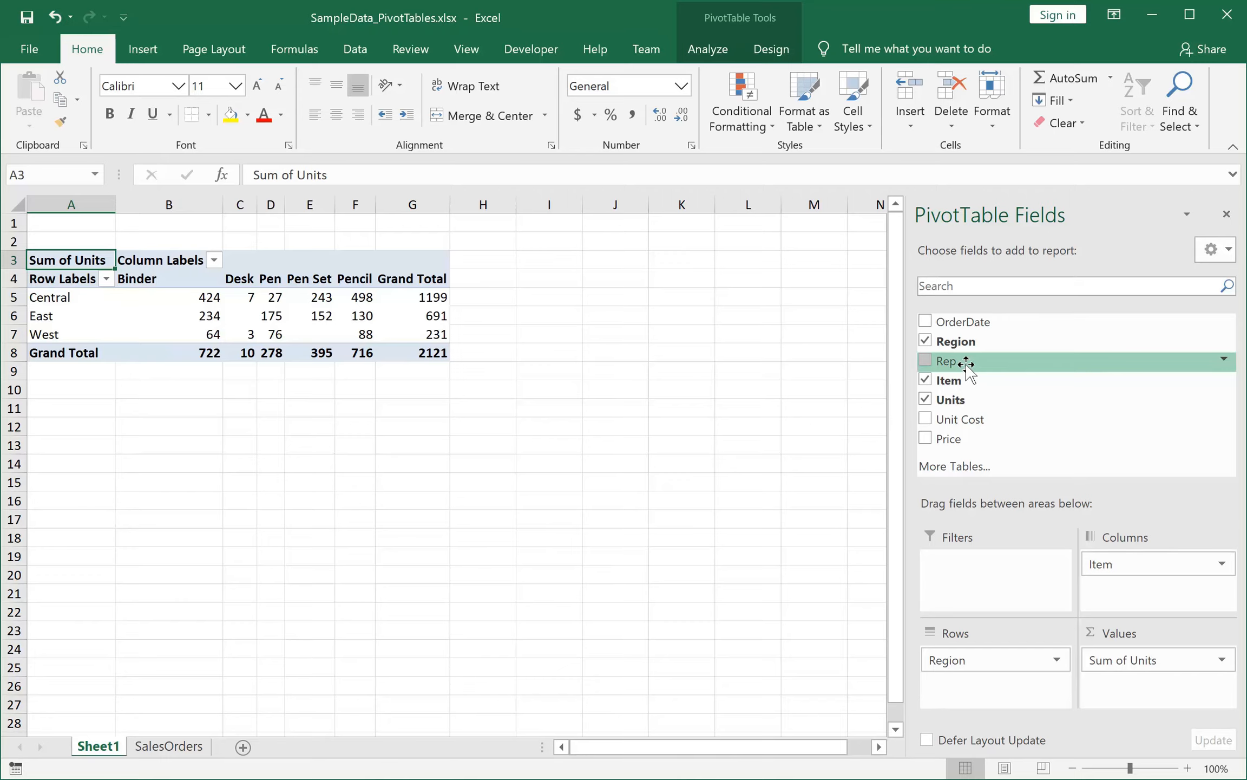
- Add the Rep field to the PivotTable rows beneath Region, toggle the Central group's details, and place Rep above Region
drag(946, 361, 981, 681)
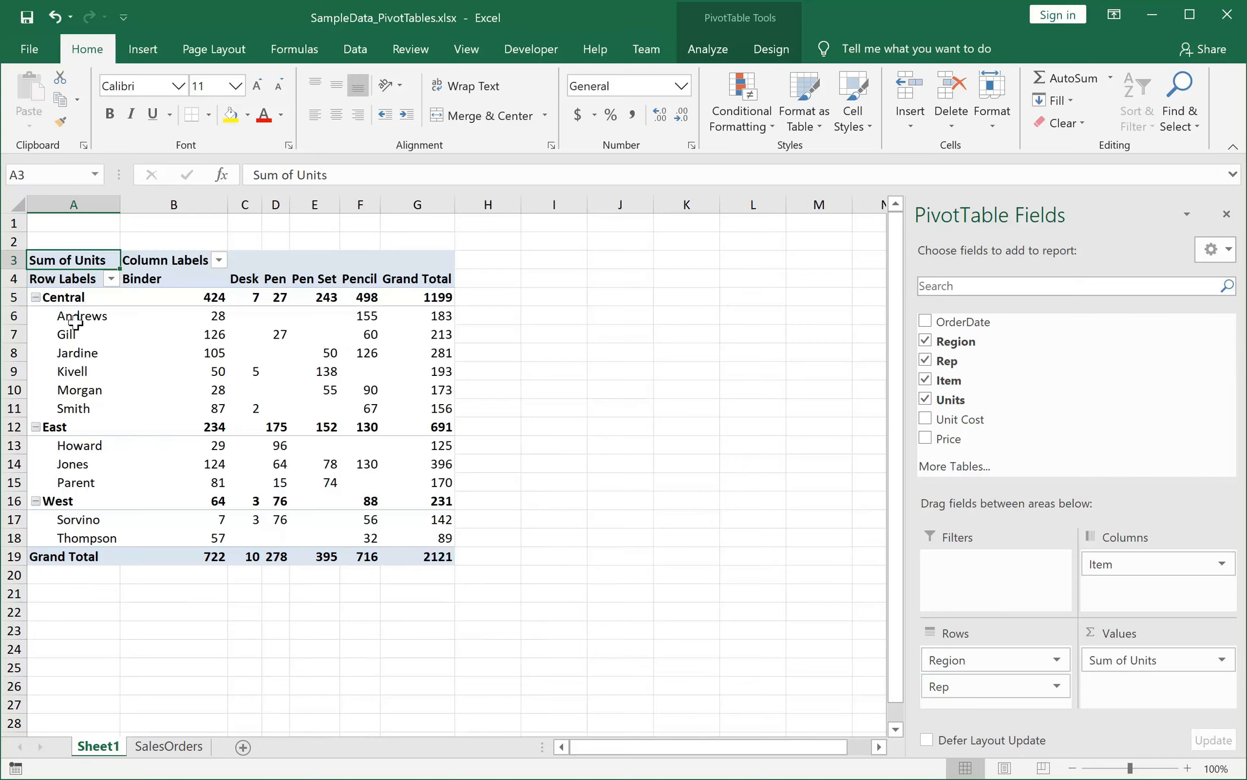
click(35, 298)
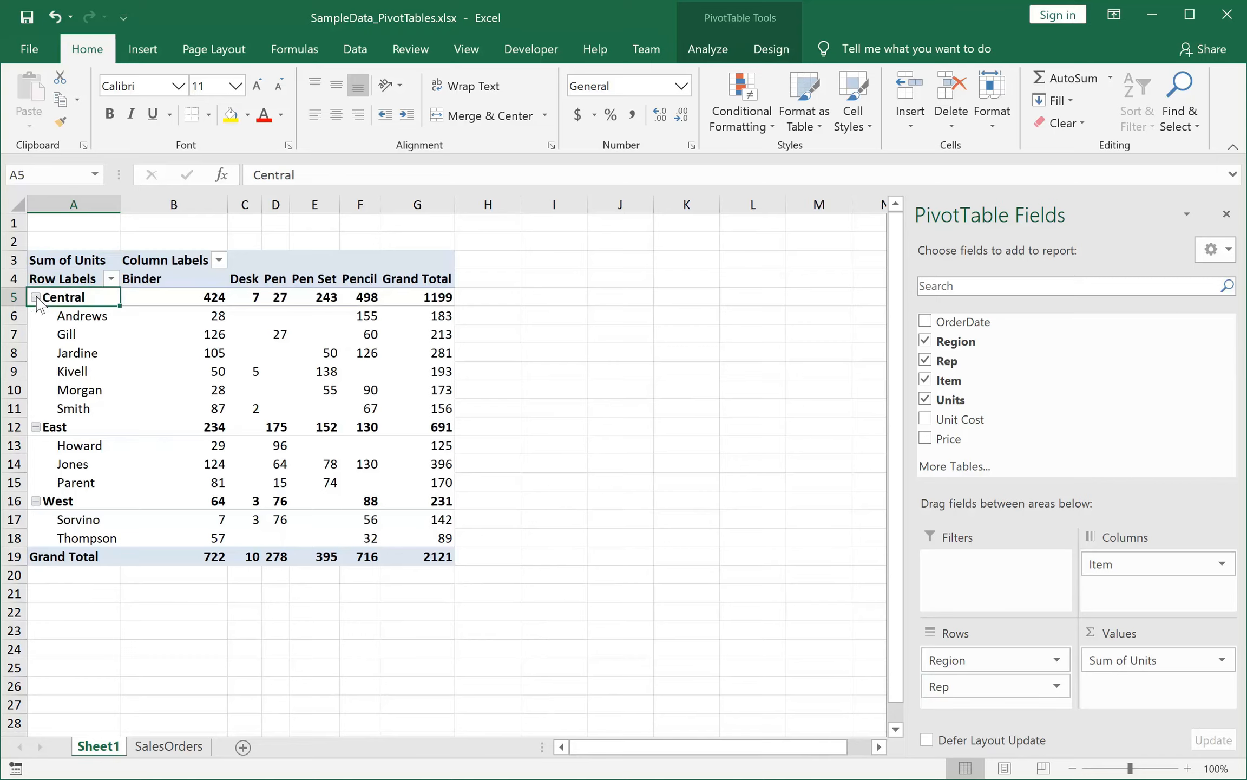
click(35, 298)
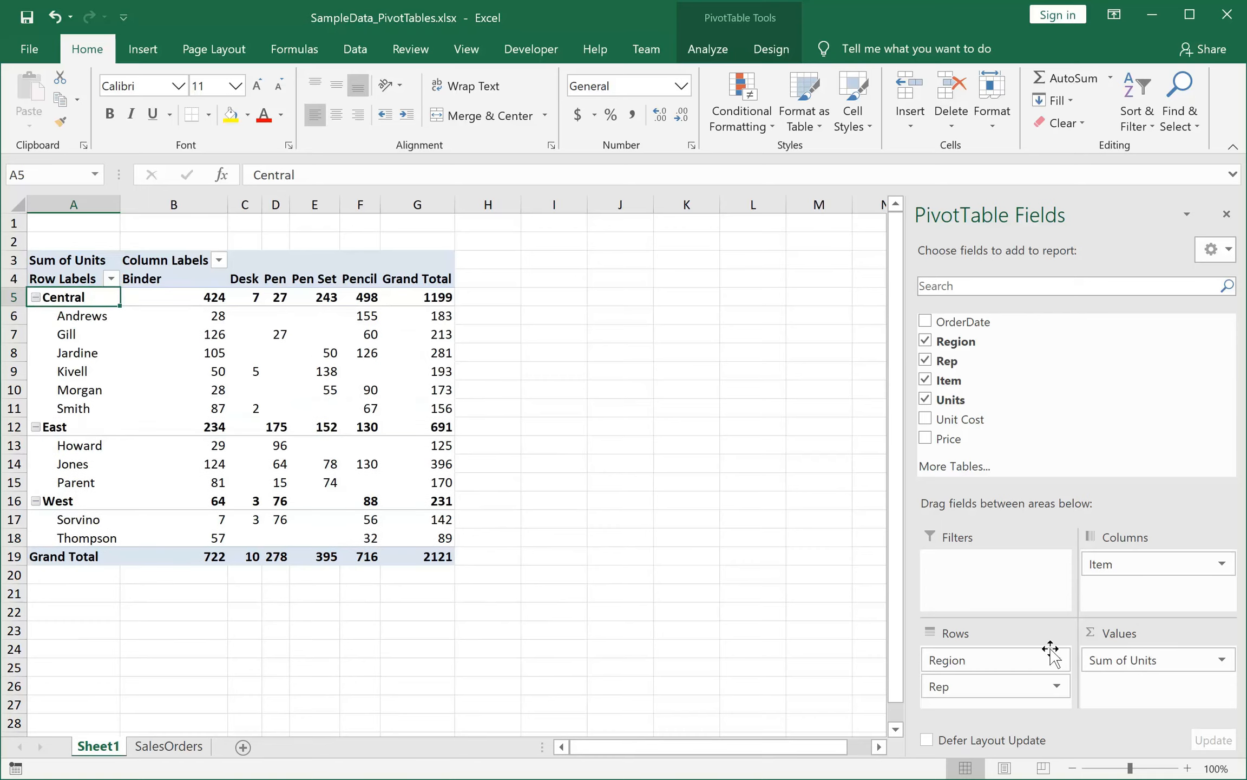
drag(1020, 686, 1016, 661)
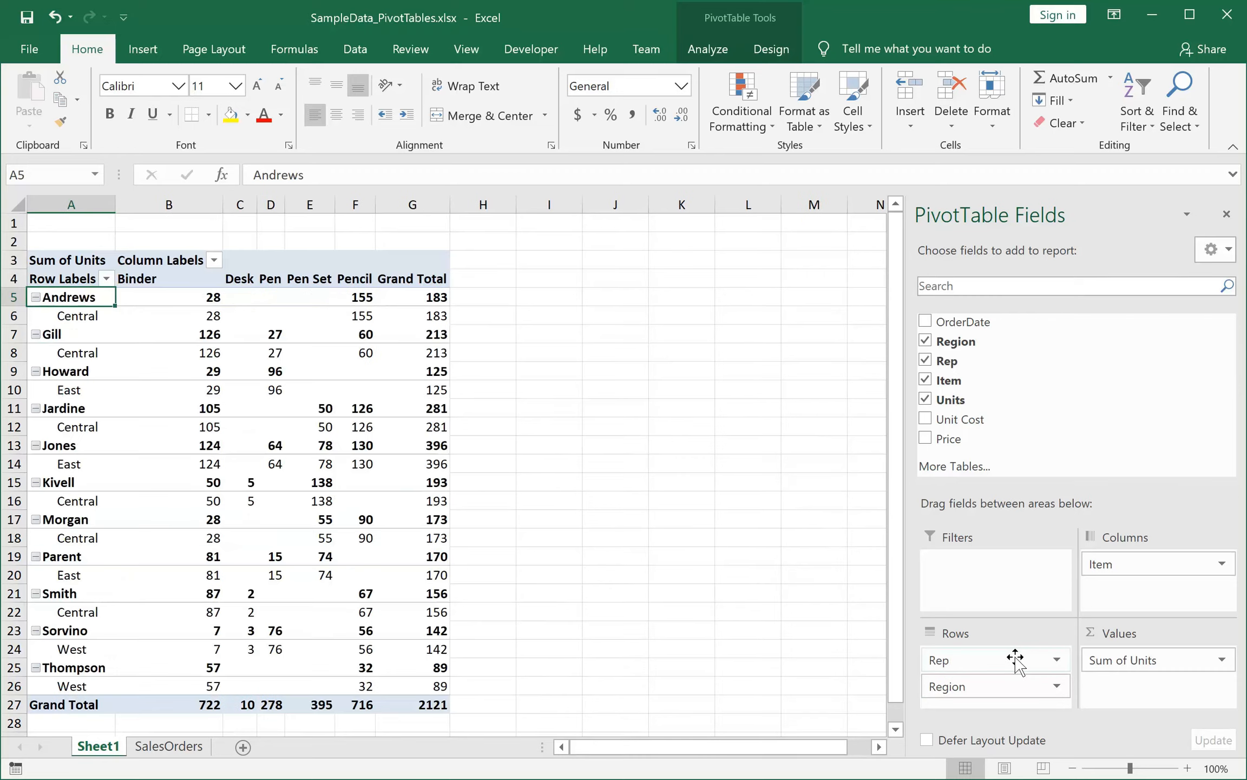
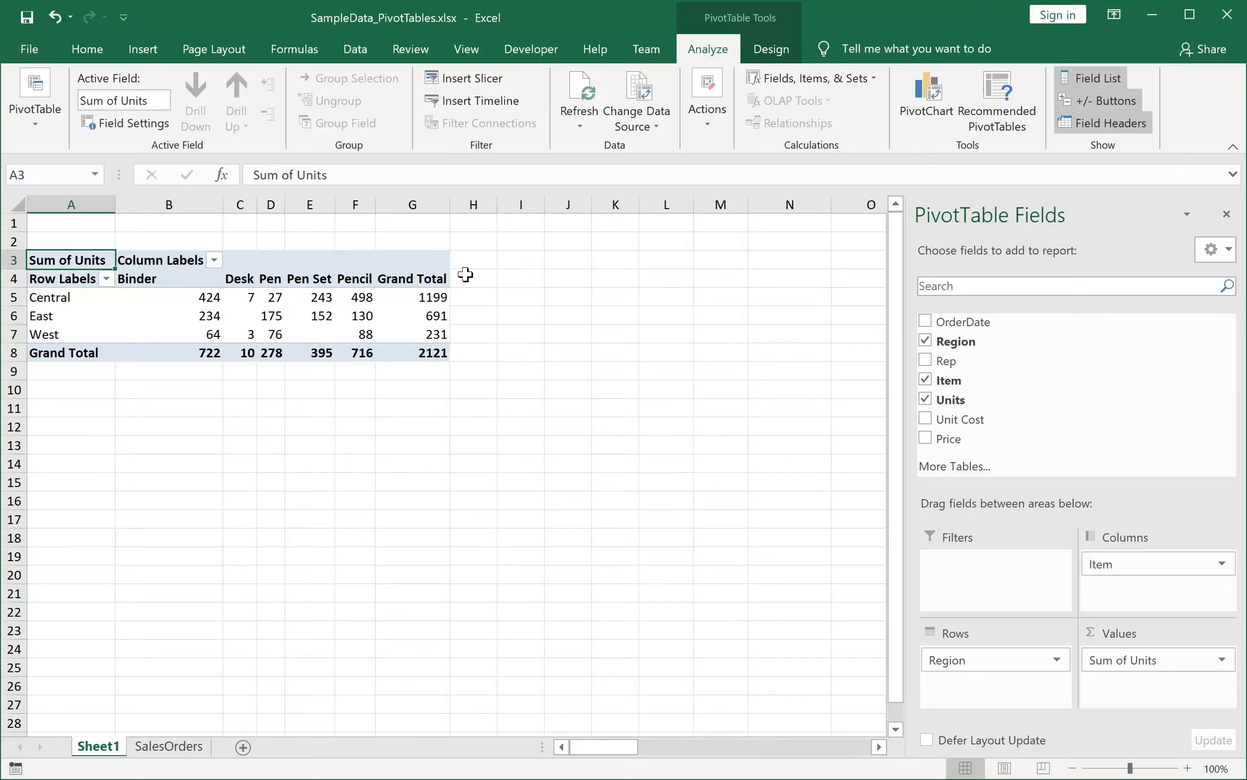
- Rebuild the PivotTable without Region and Units, using Item as rows and the sums of Unit Cost and Price as values
drag(976, 655, 980, 425)
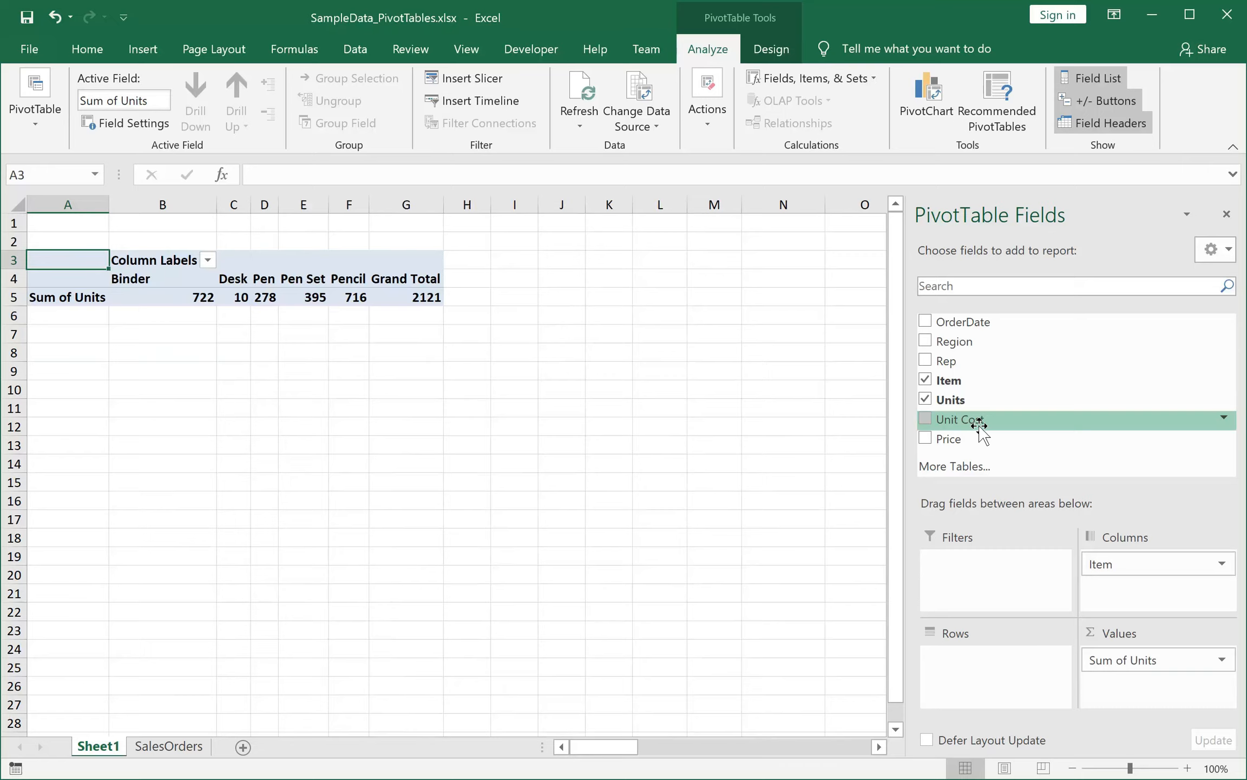
drag(1172, 664, 1114, 425)
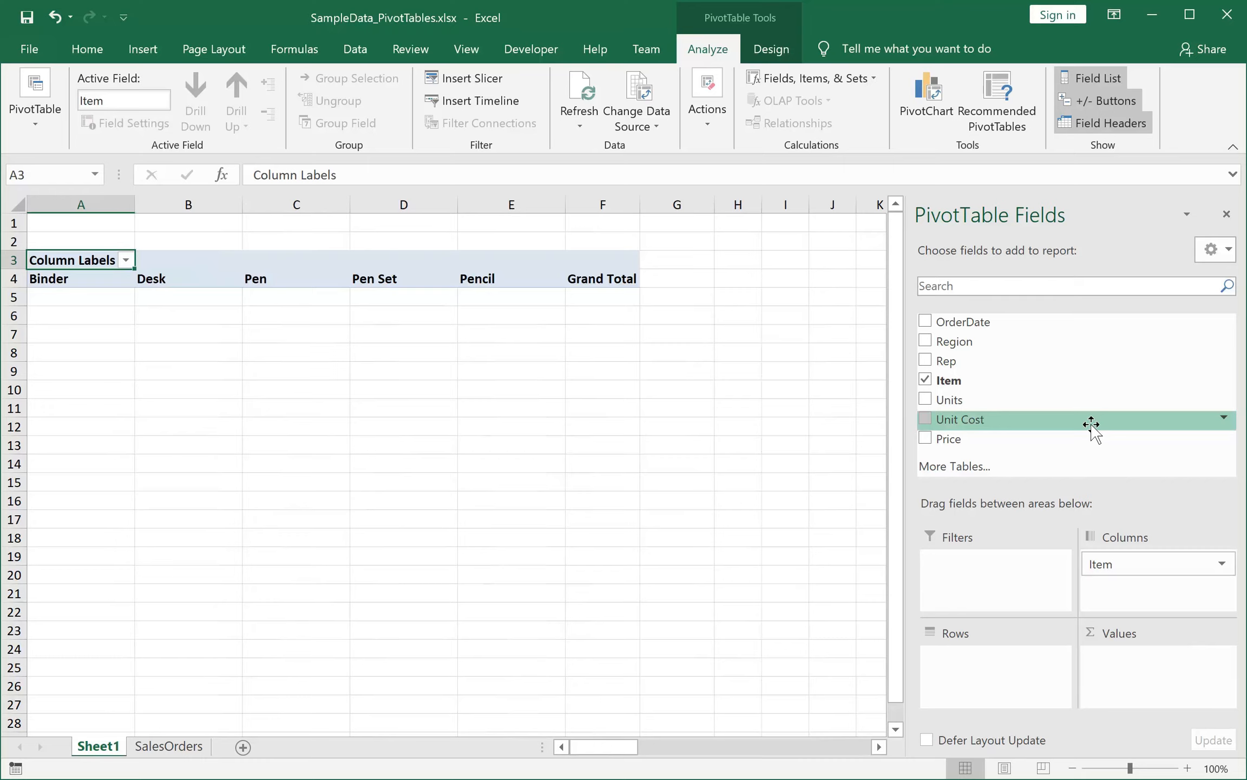
drag(1003, 423, 1114, 660)
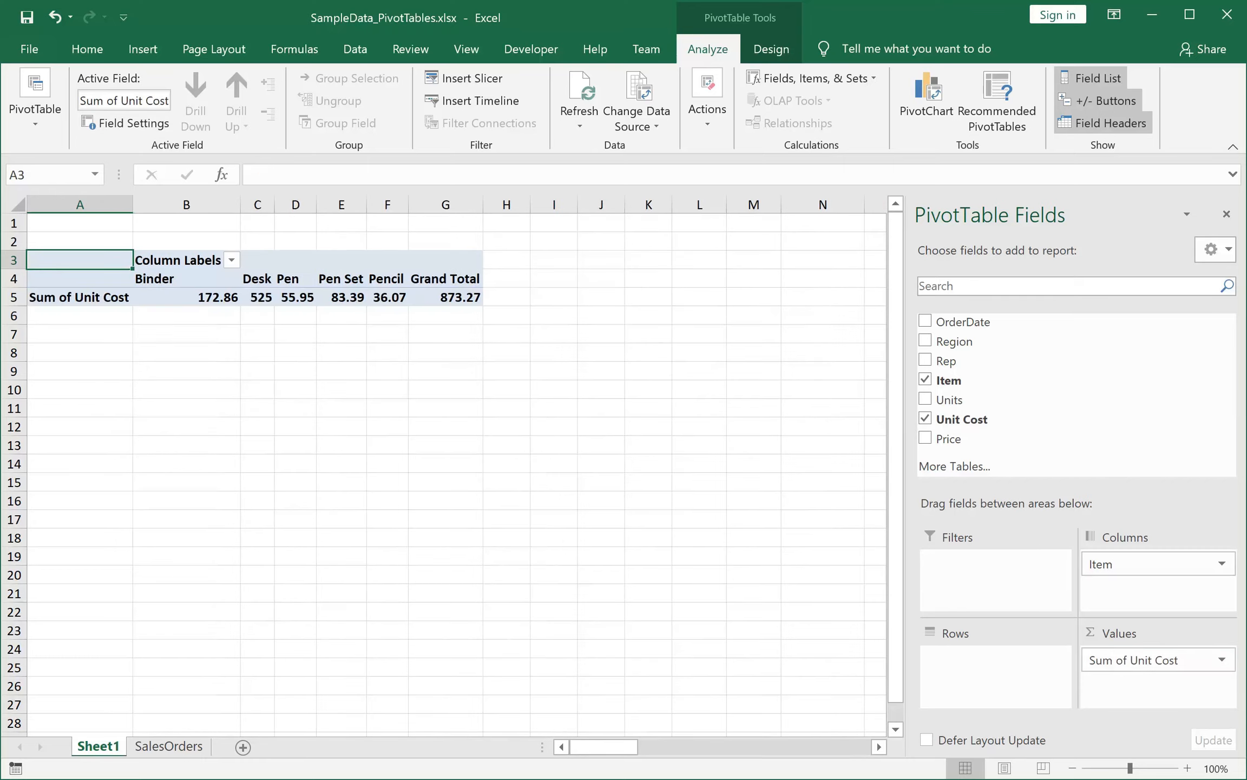
drag(1115, 564, 1001, 664)
drag(966, 444, 1111, 683)
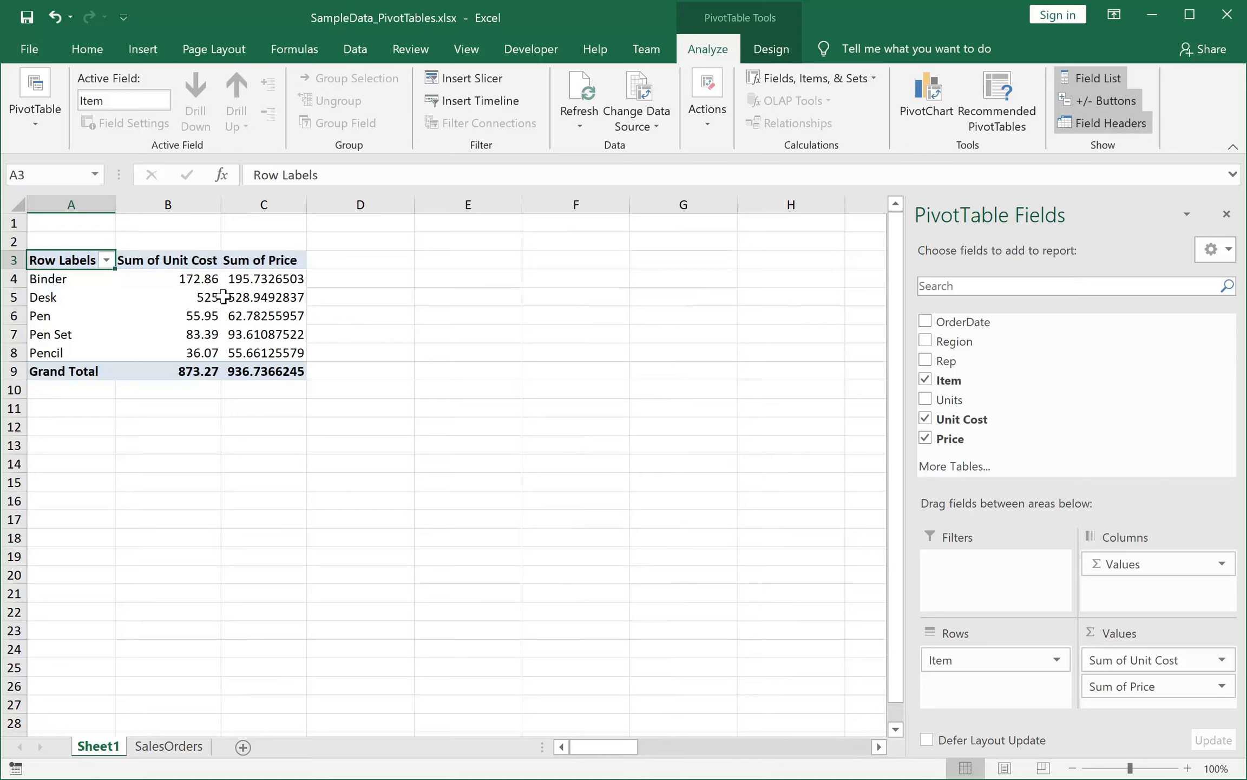
click(277, 281)
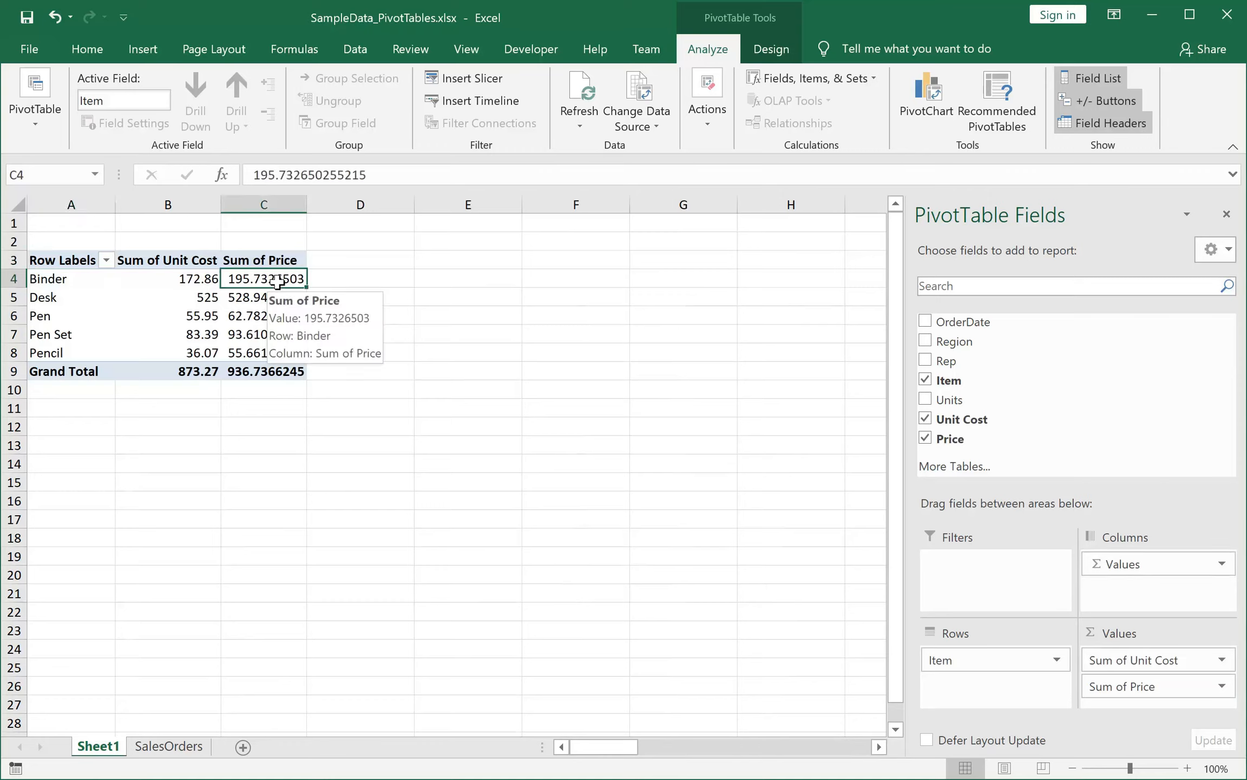
- Format the Sum of Price values of the five items, Binder to Pencil, with two decimal places
drag(277, 281, 276, 355)
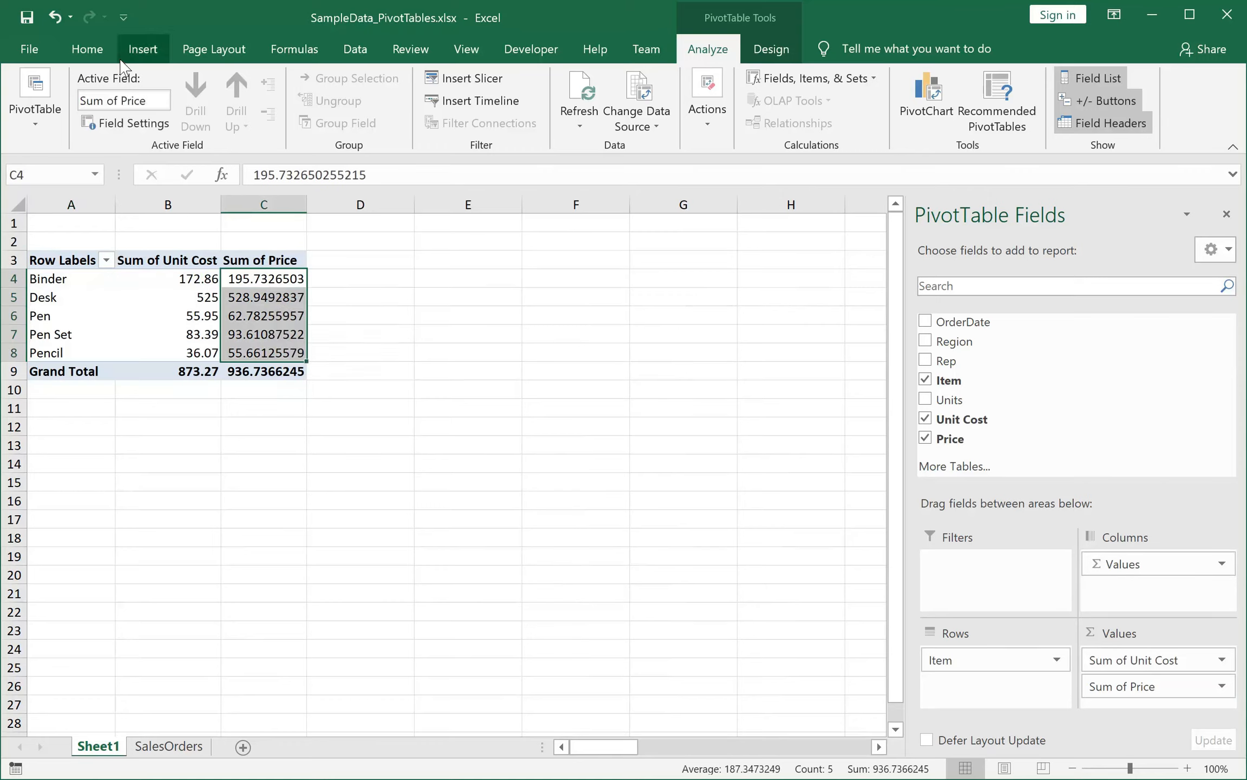
click(89, 49)
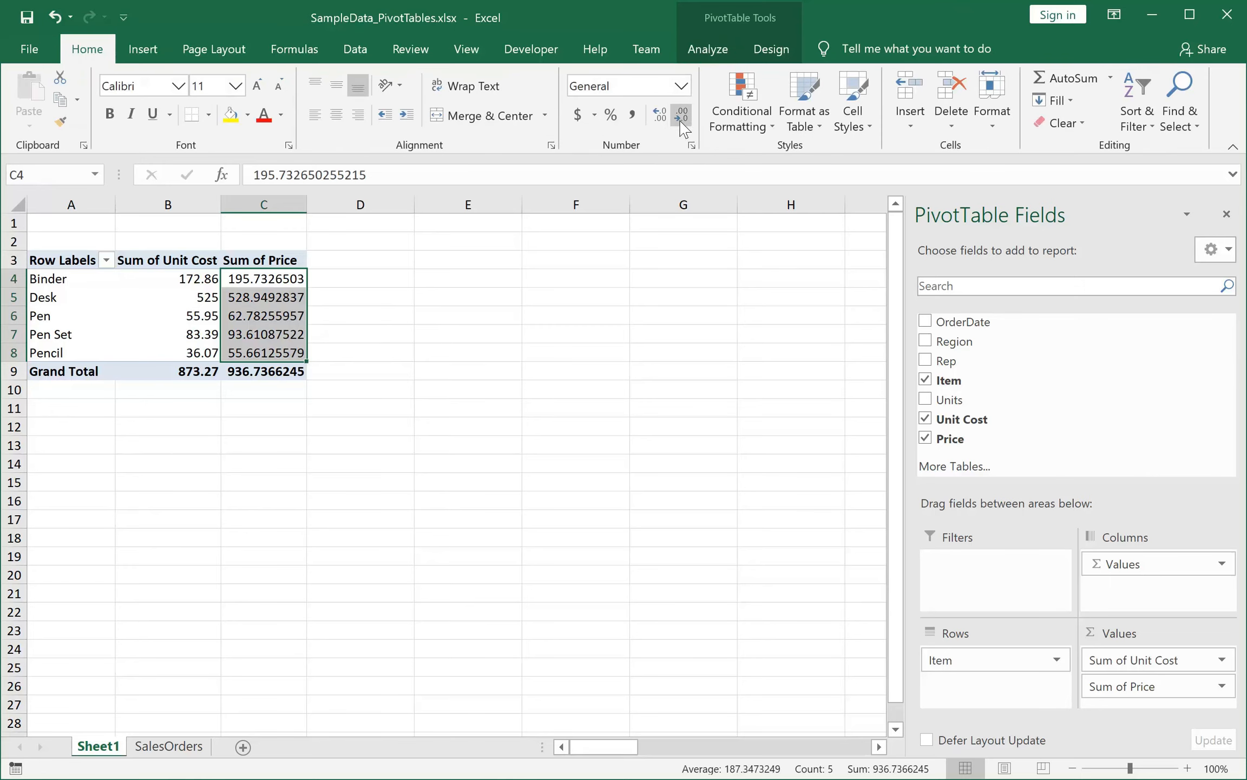
click(683, 129)
click(683, 129)
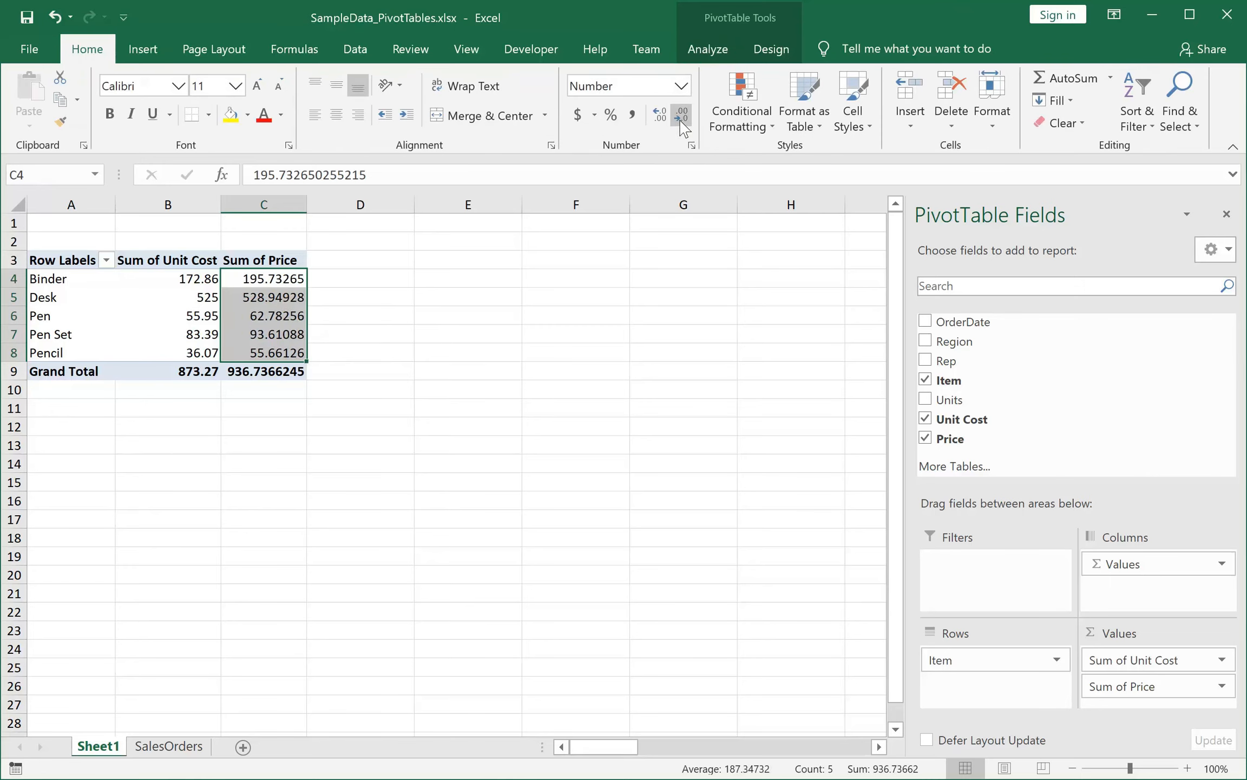
click(683, 129)
click(683, 129)
click(684, 129)
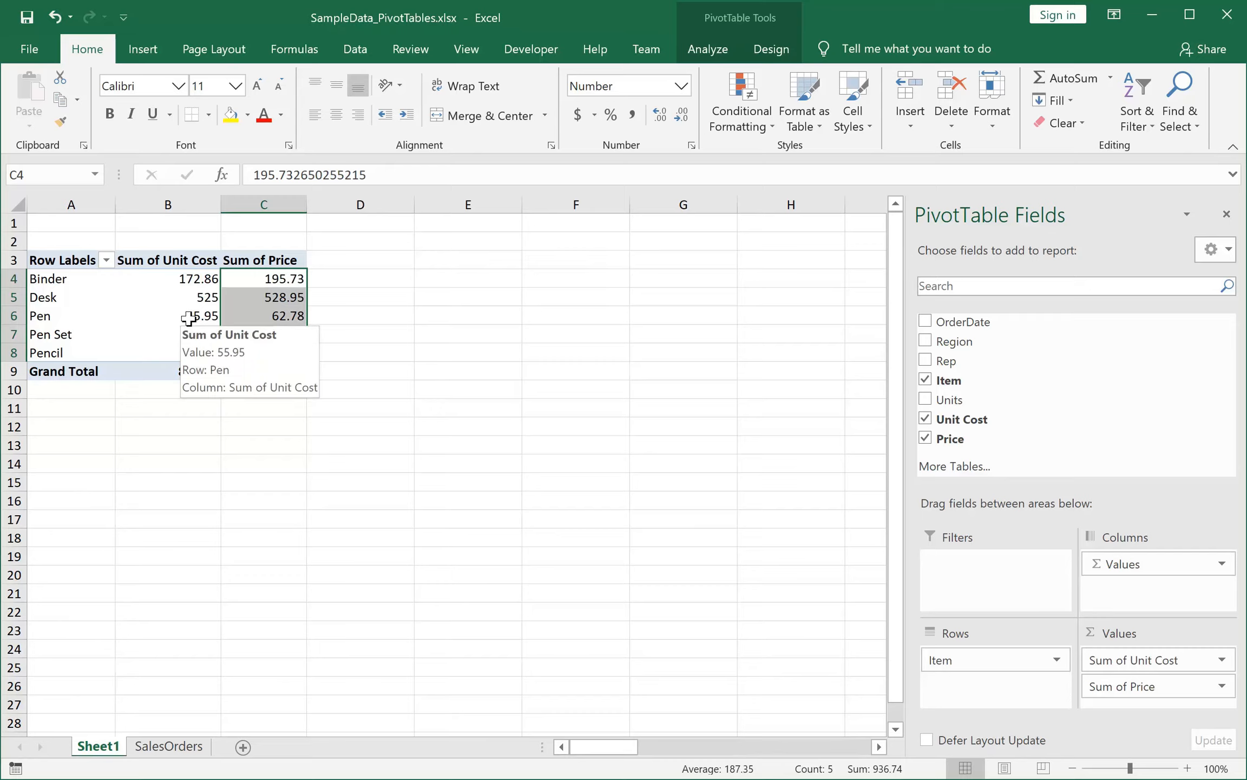
click(351, 261)
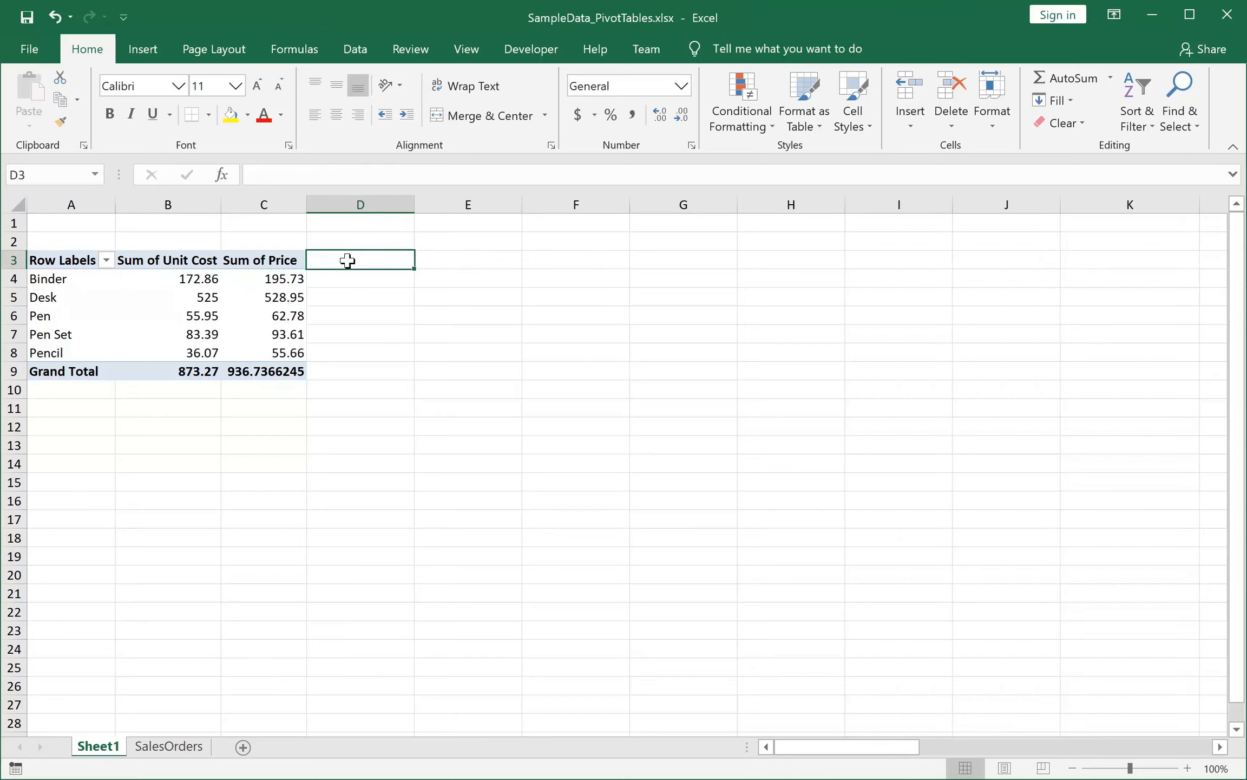
- Start a new calculated field in the PivotTable and name it ProfitMargin
click(235, 323)
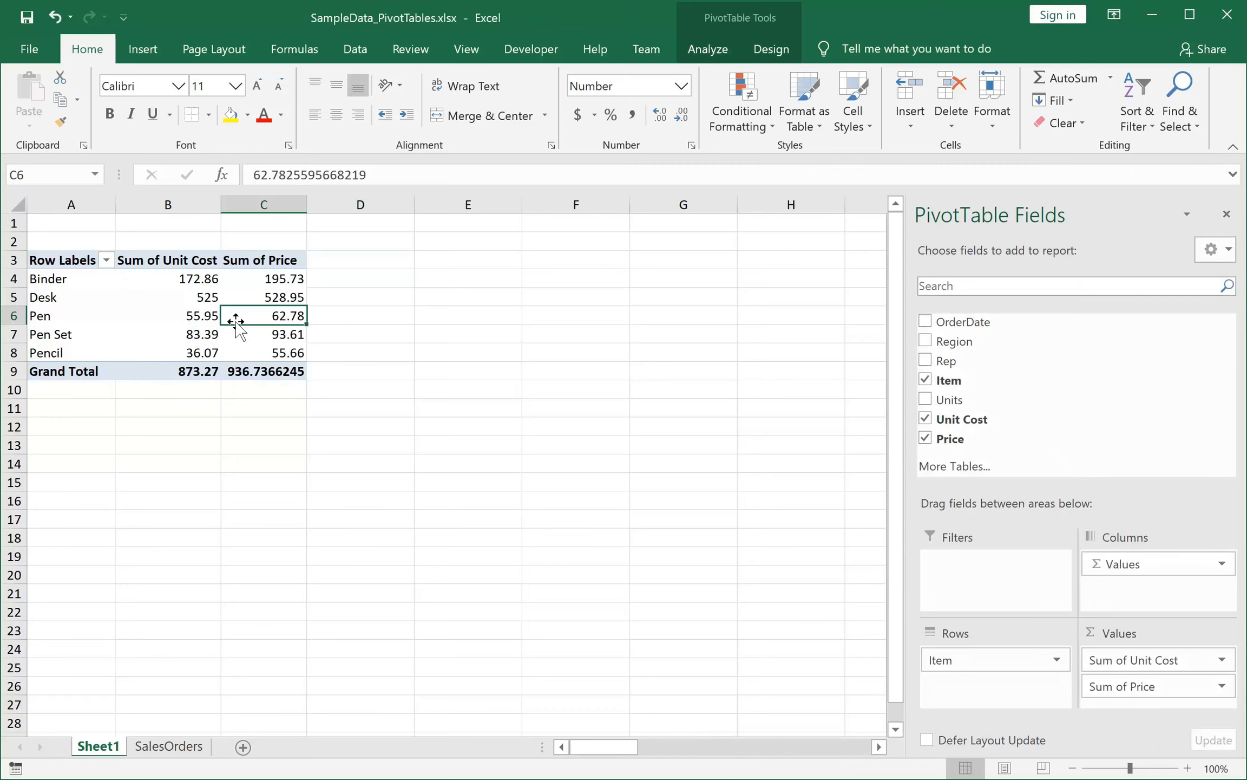
key(Down)
click(723, 48)
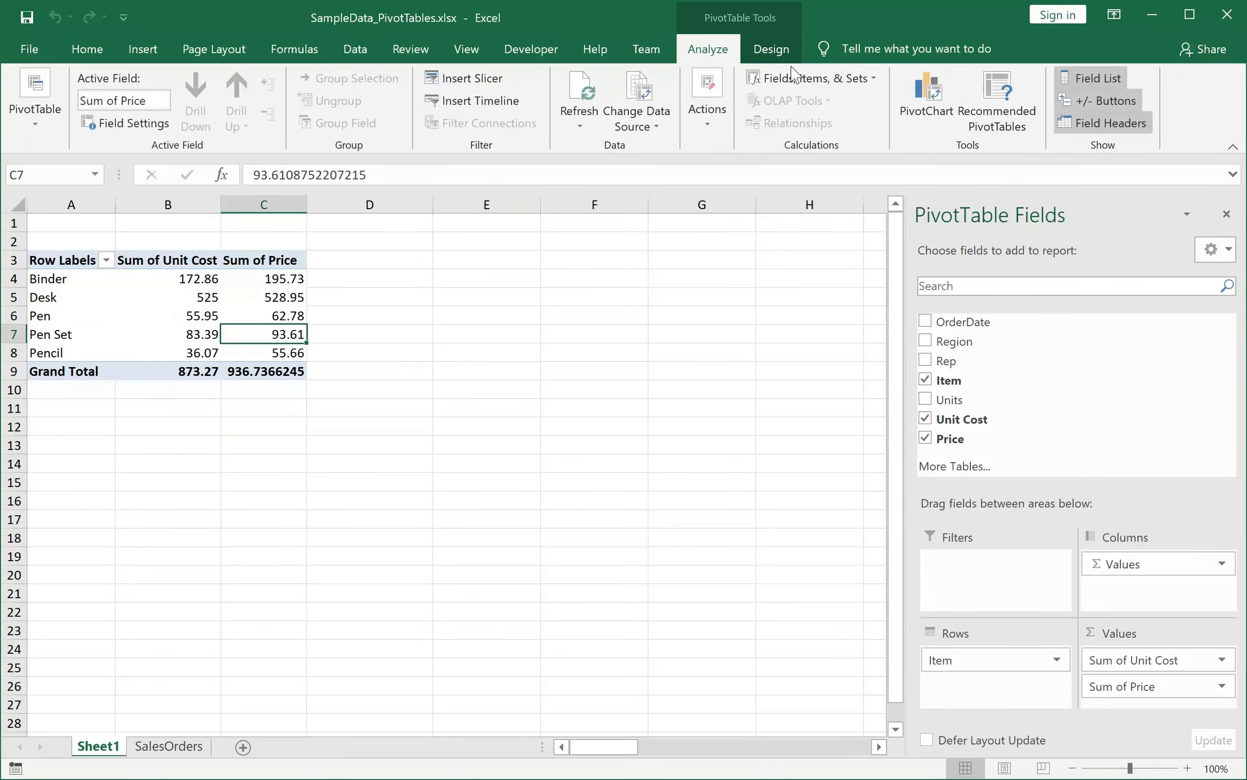
click(795, 79)
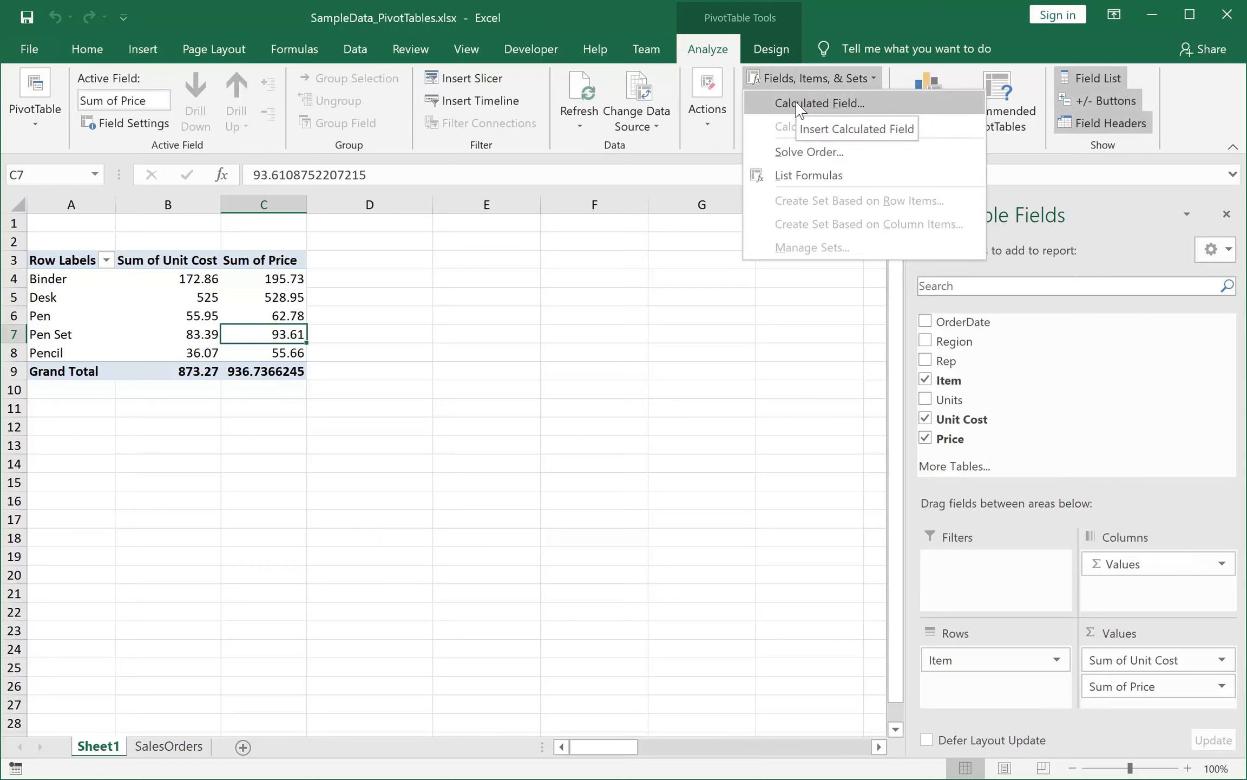
click(798, 104)
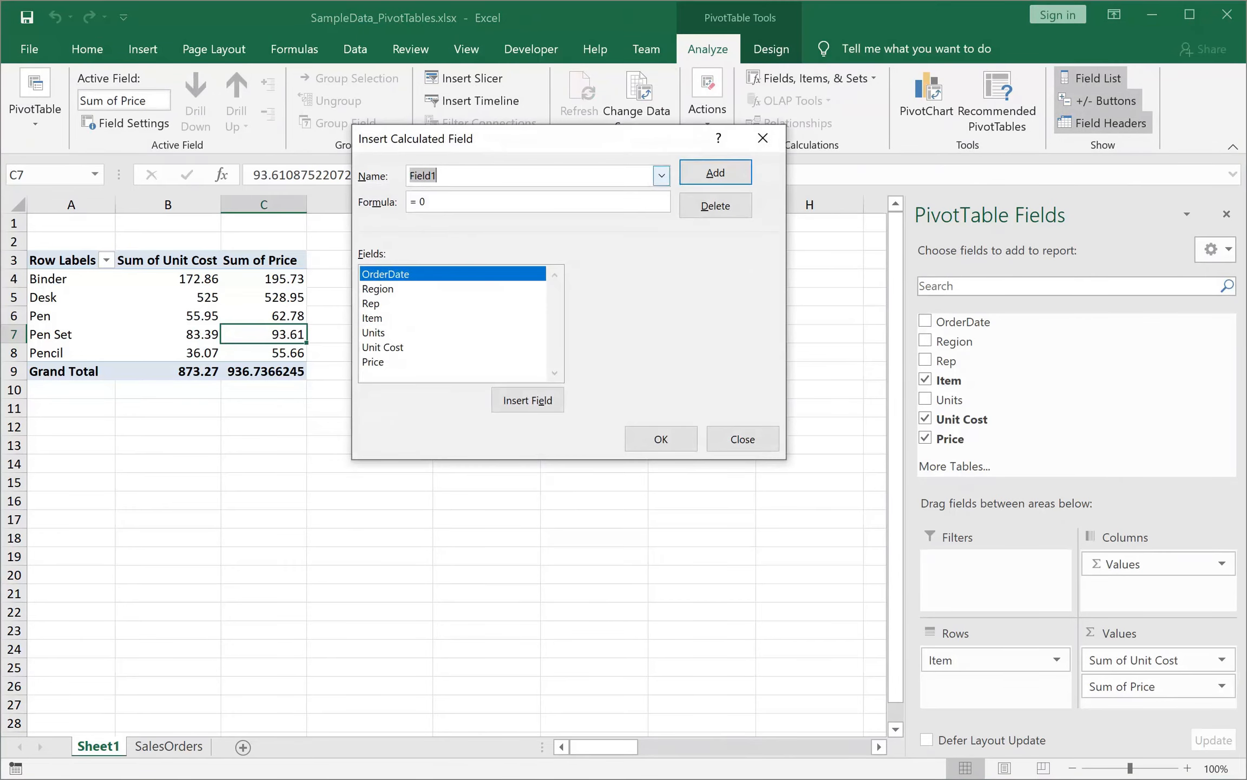
text(ProfitMargin)
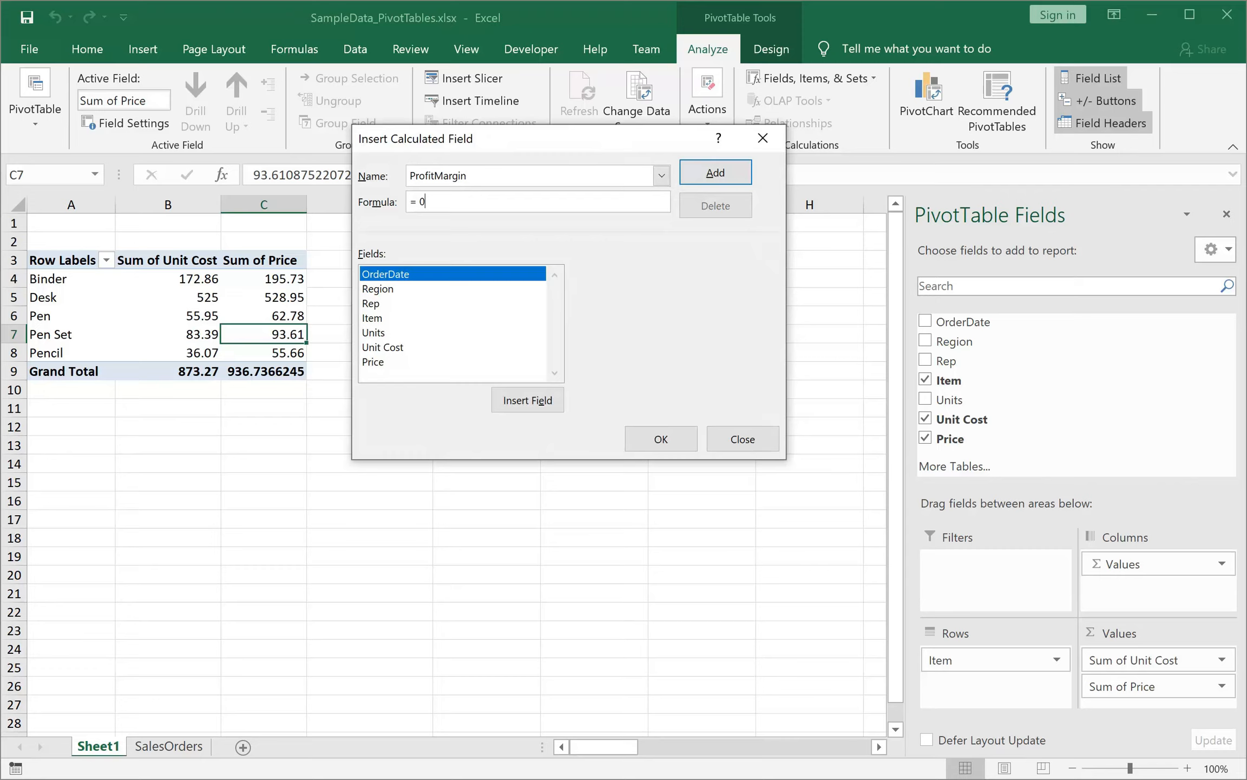
- Define ProfitMargin with the formula = (Price- 'Unit Cost')* Units and add it to the PivotTable
key(BackSpace)
key(BackSpace)
double_click(401, 362)
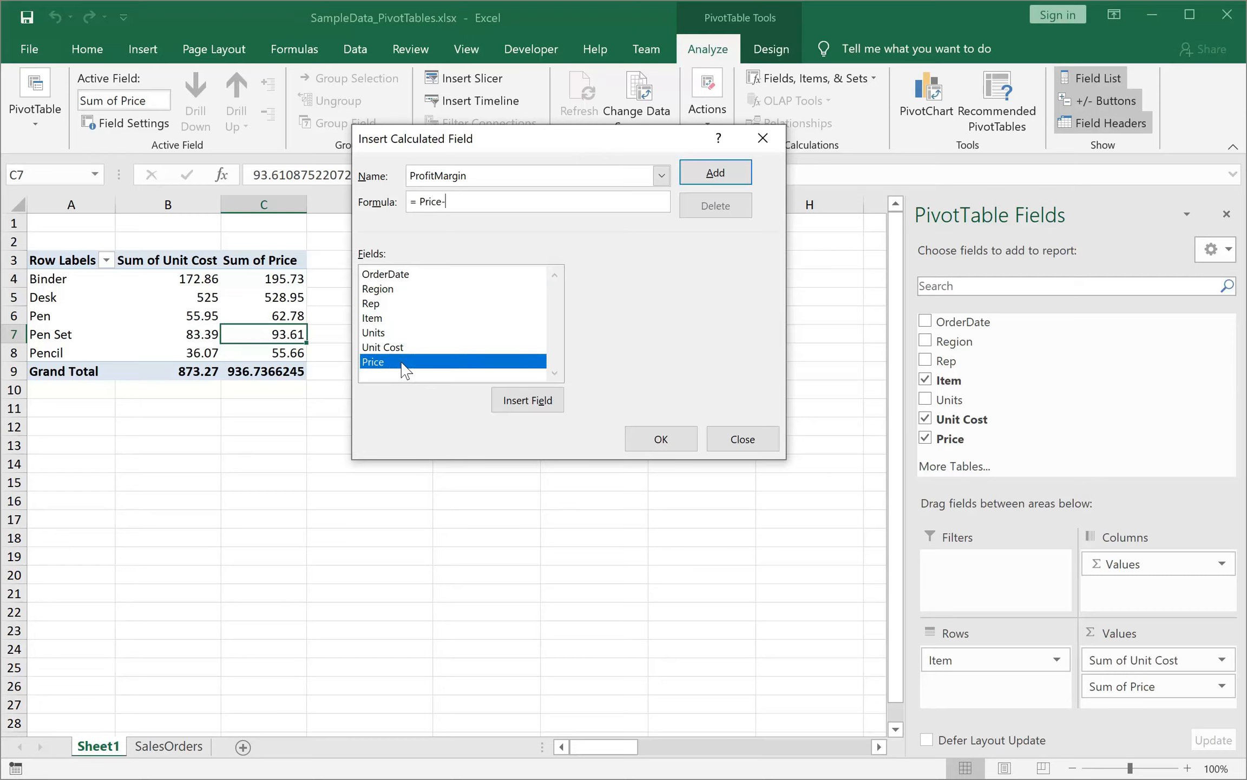
double_click(407, 347)
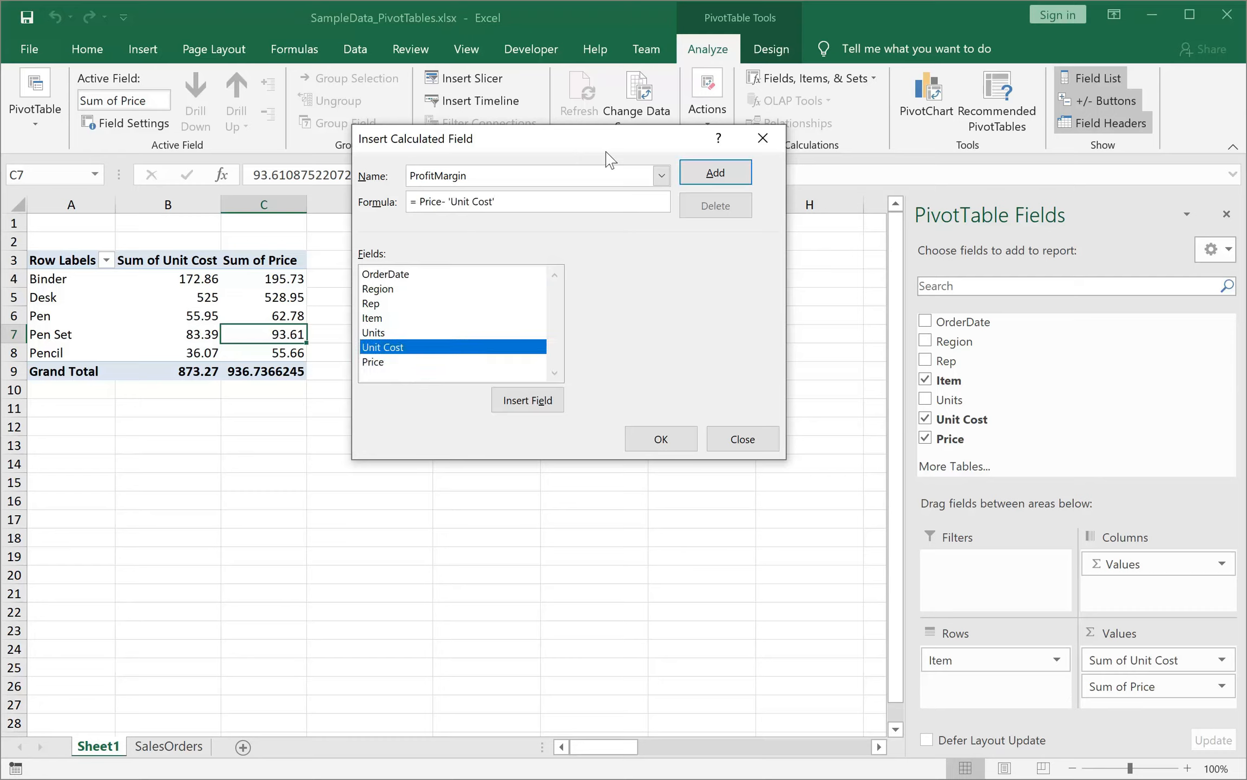
text())
text(()
click(531, 209)
text(*)
click(420, 332)
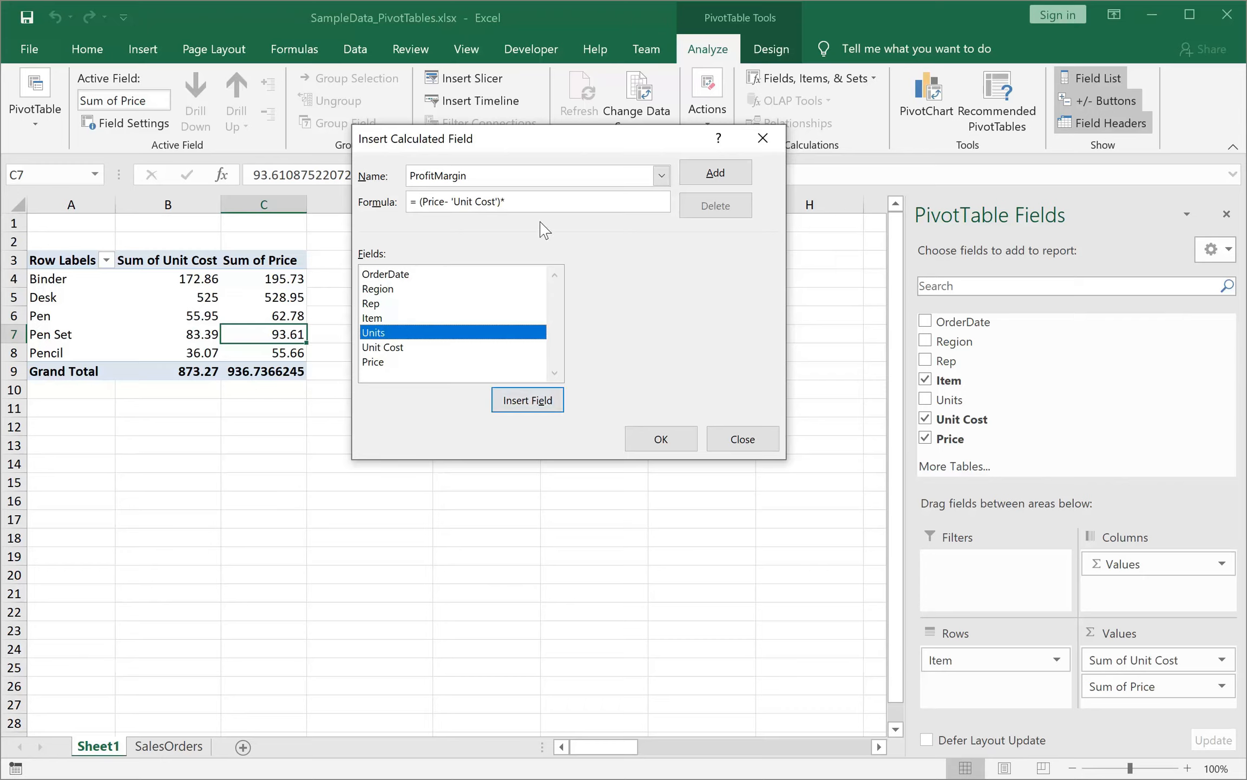
click(513, 402)
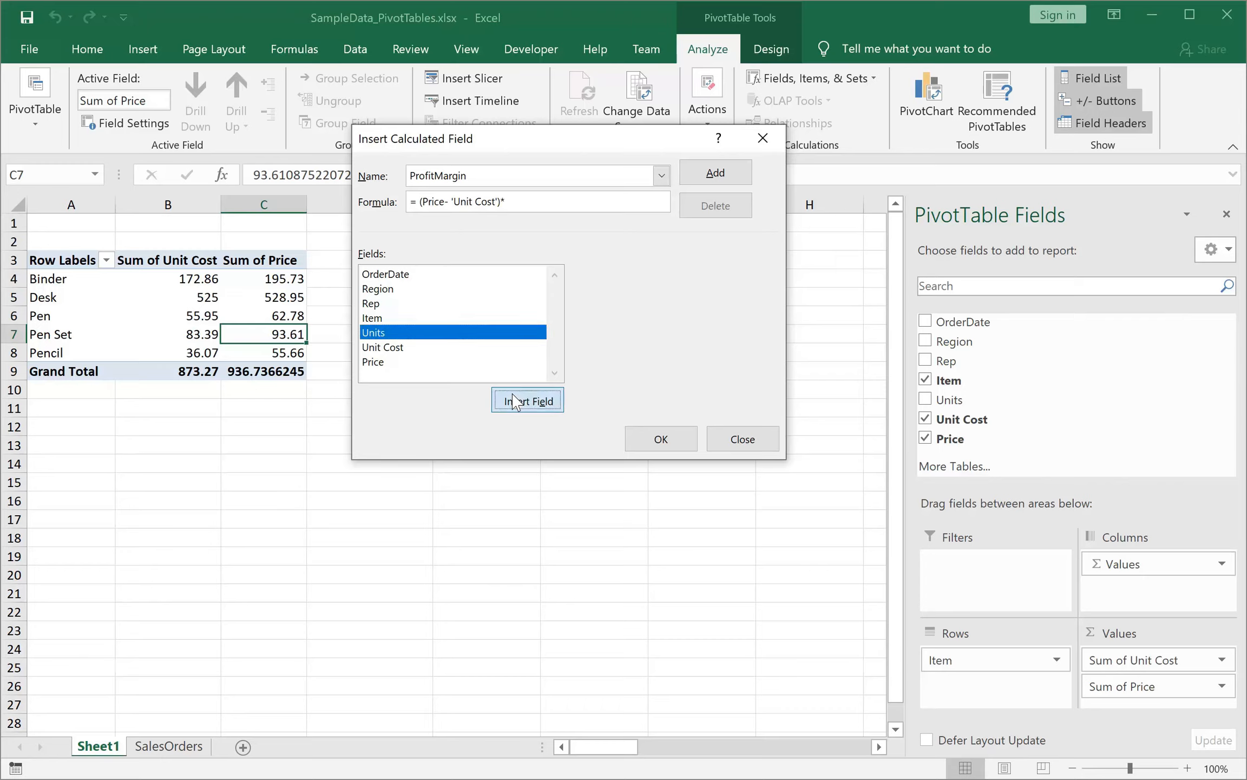
click(719, 174)
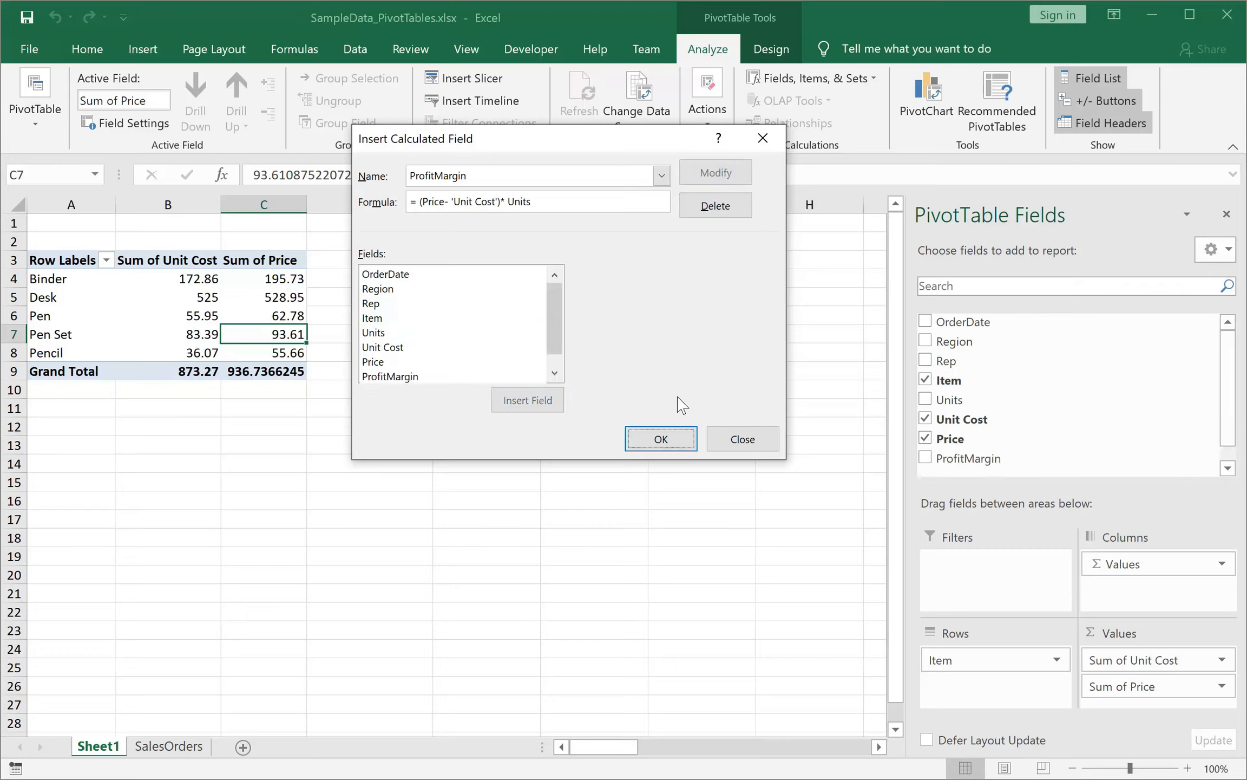
click(668, 436)
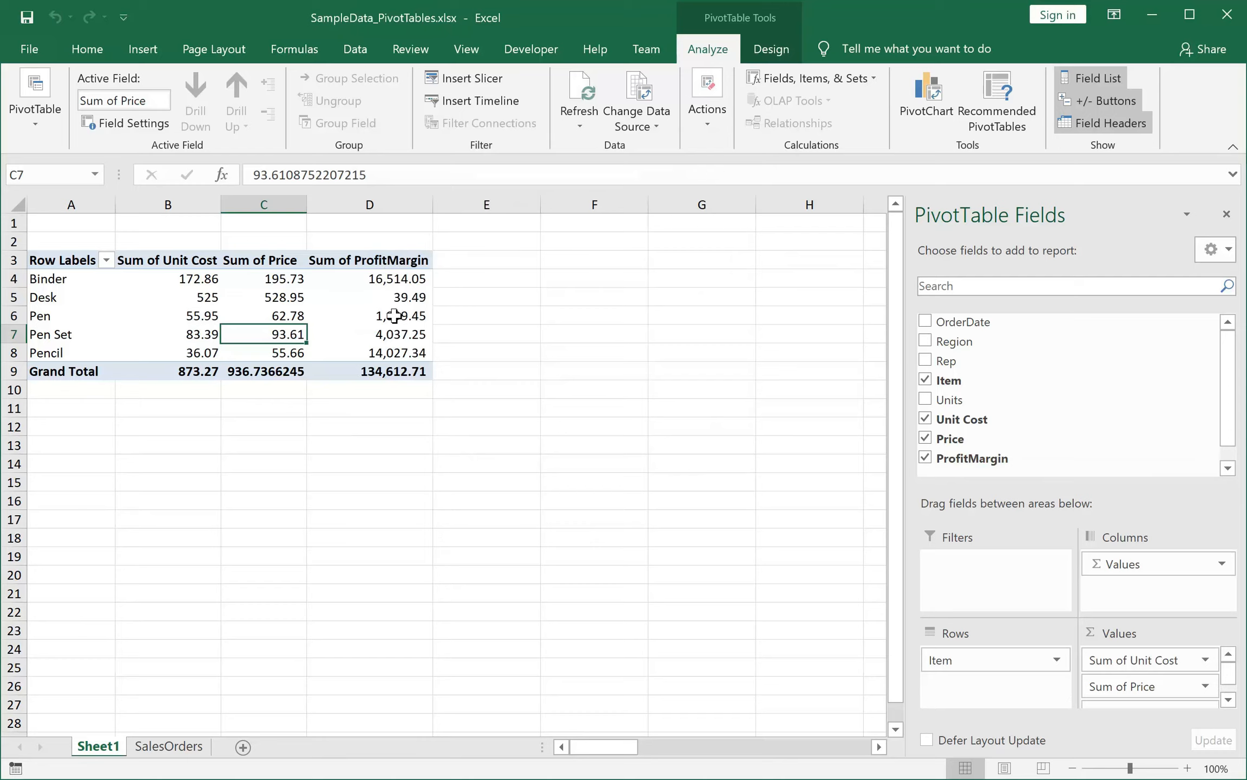
- Start a new calculated item in the Item field and look through the items listed for Units, Item and Rep
mouse_move(400, 356)
click(41, 295)
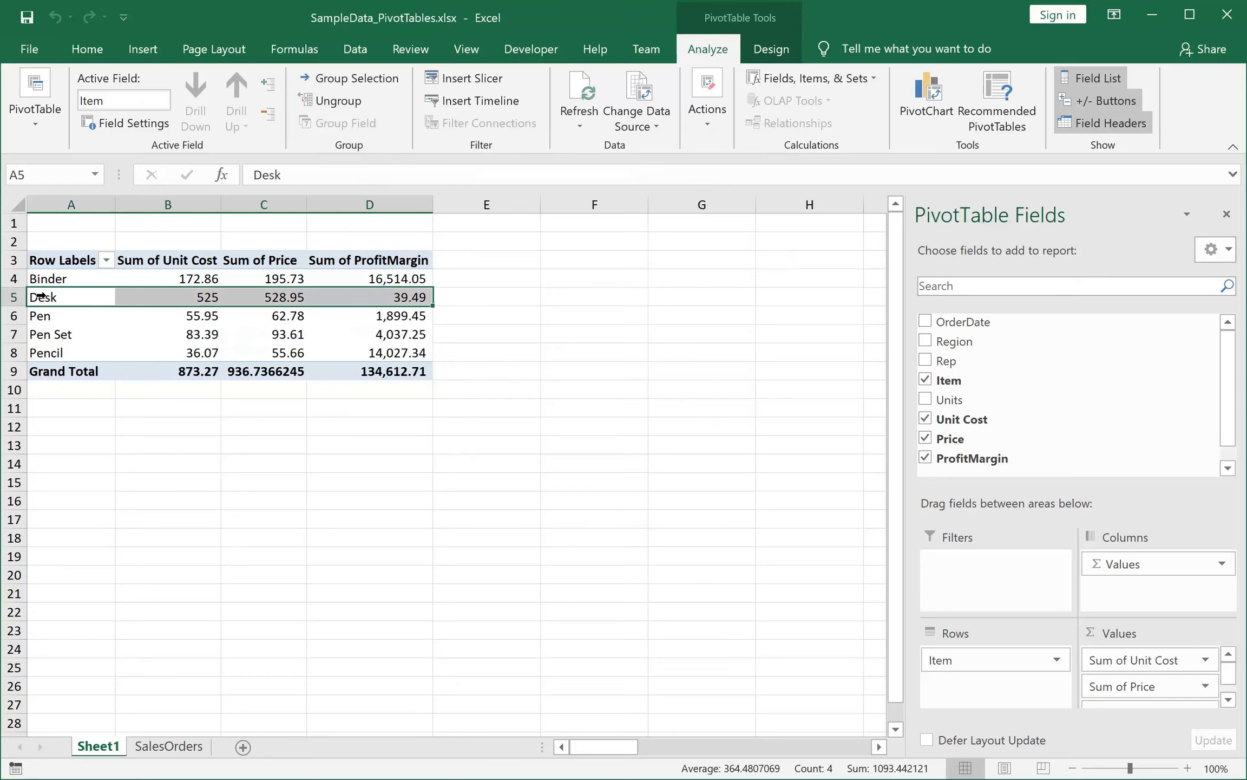
click(43, 323)
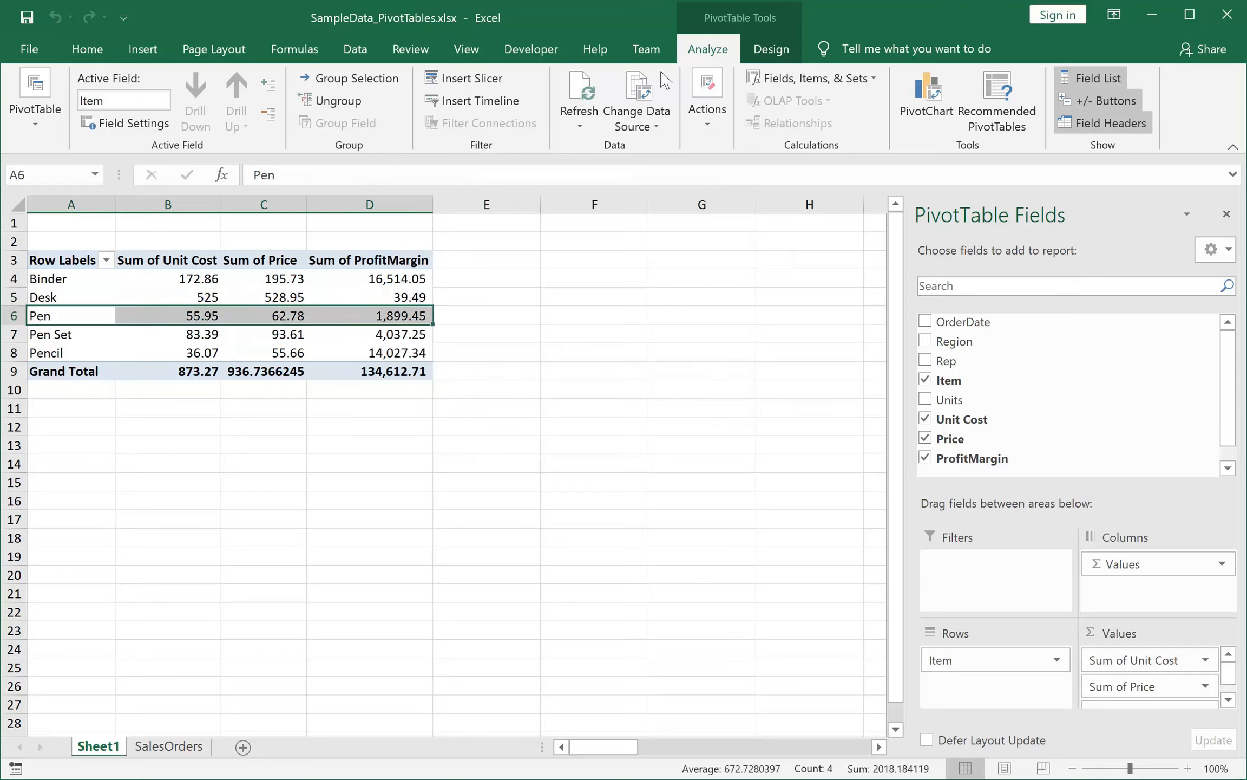
click(796, 82)
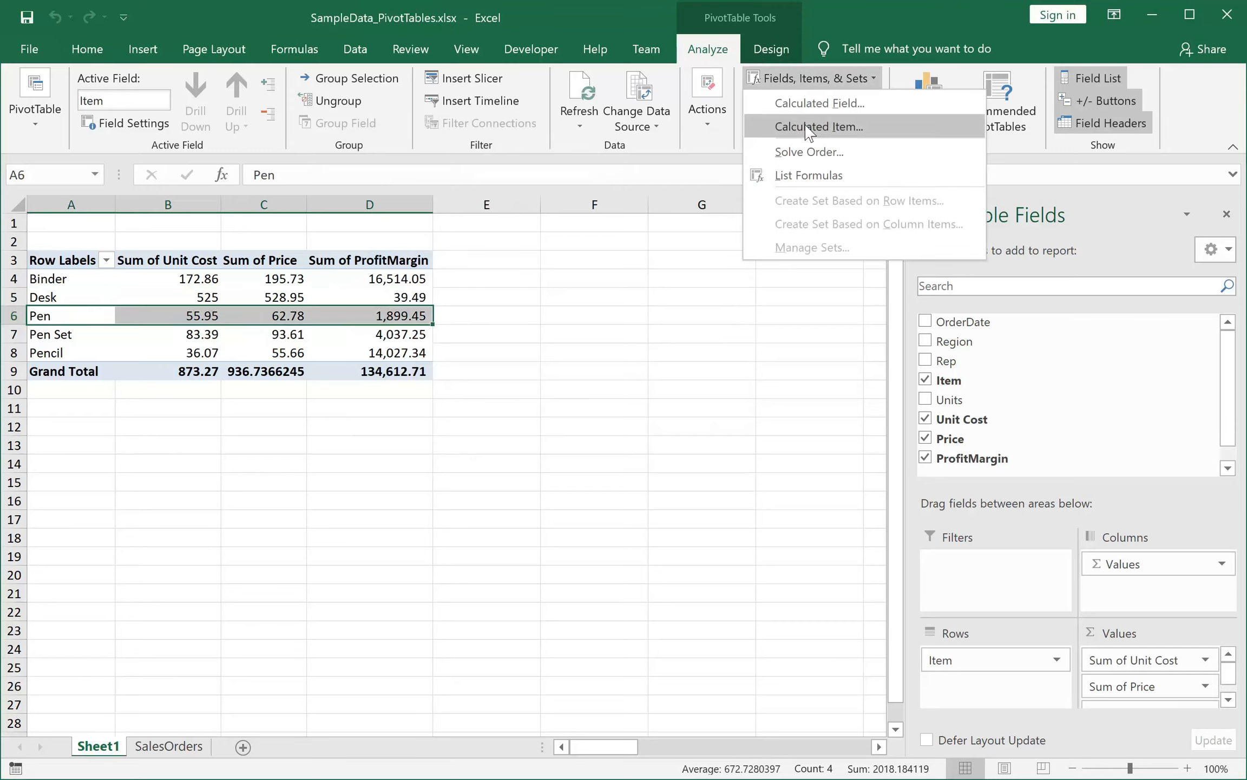
click(858, 130)
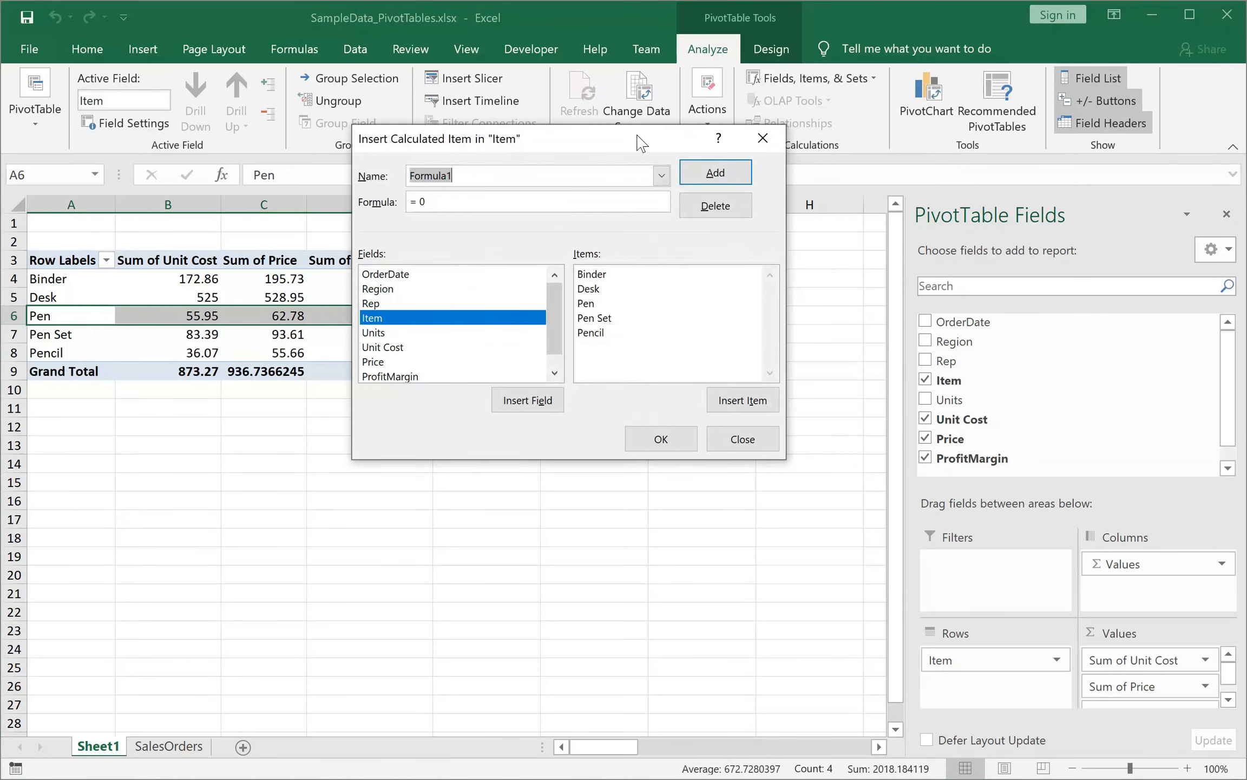
drag(642, 143, 748, 151)
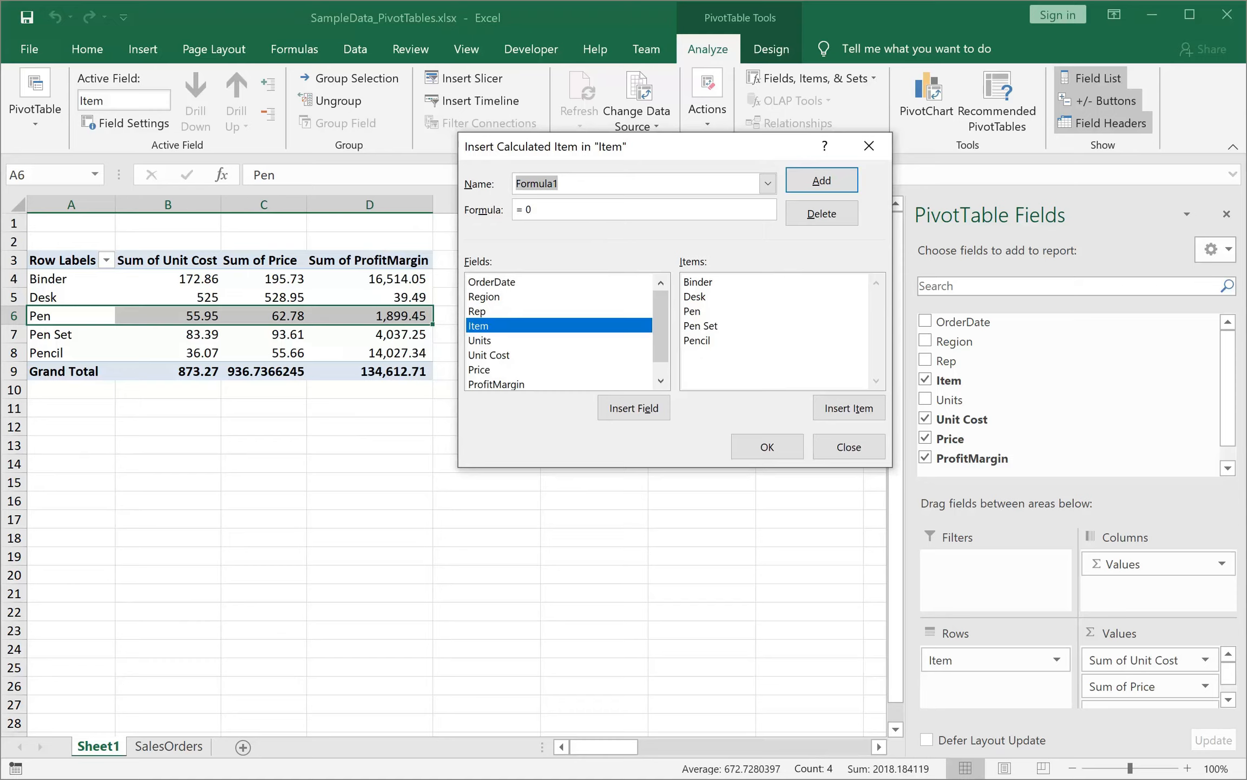
click(490, 341)
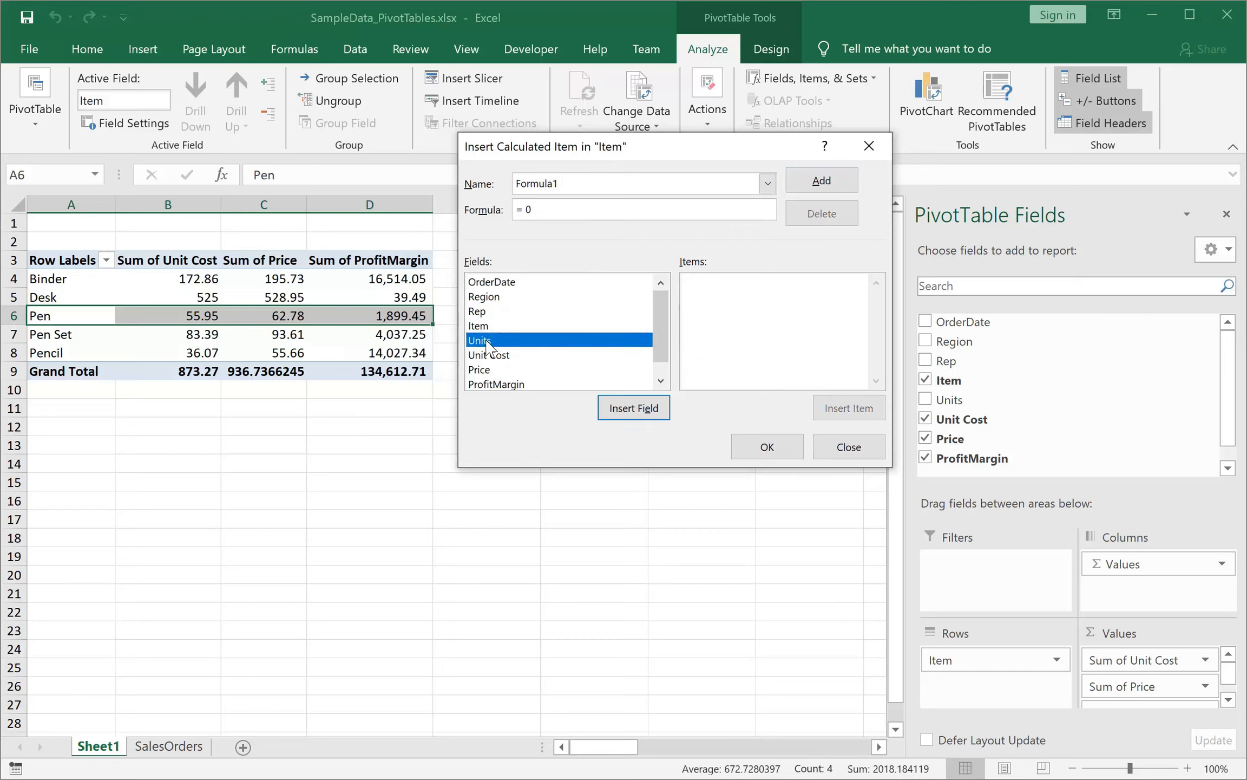
click(558, 326)
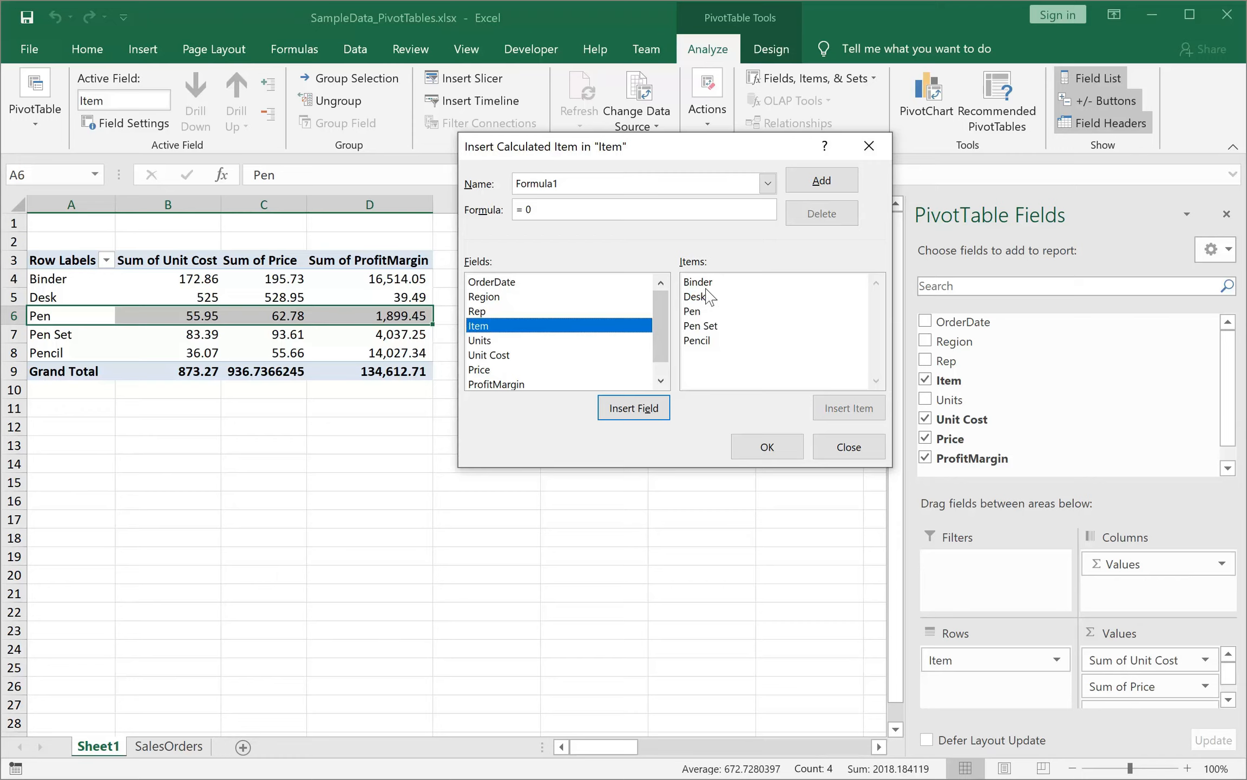
click(580, 315)
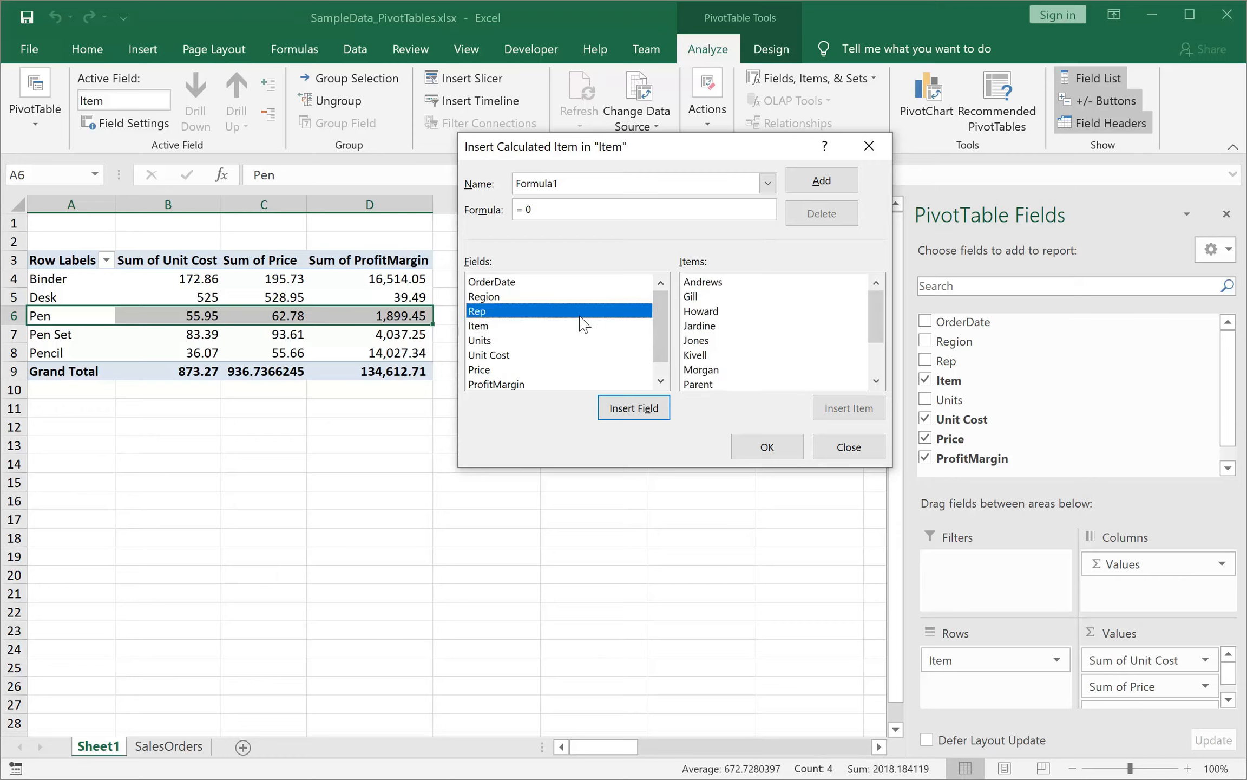
click(531, 328)
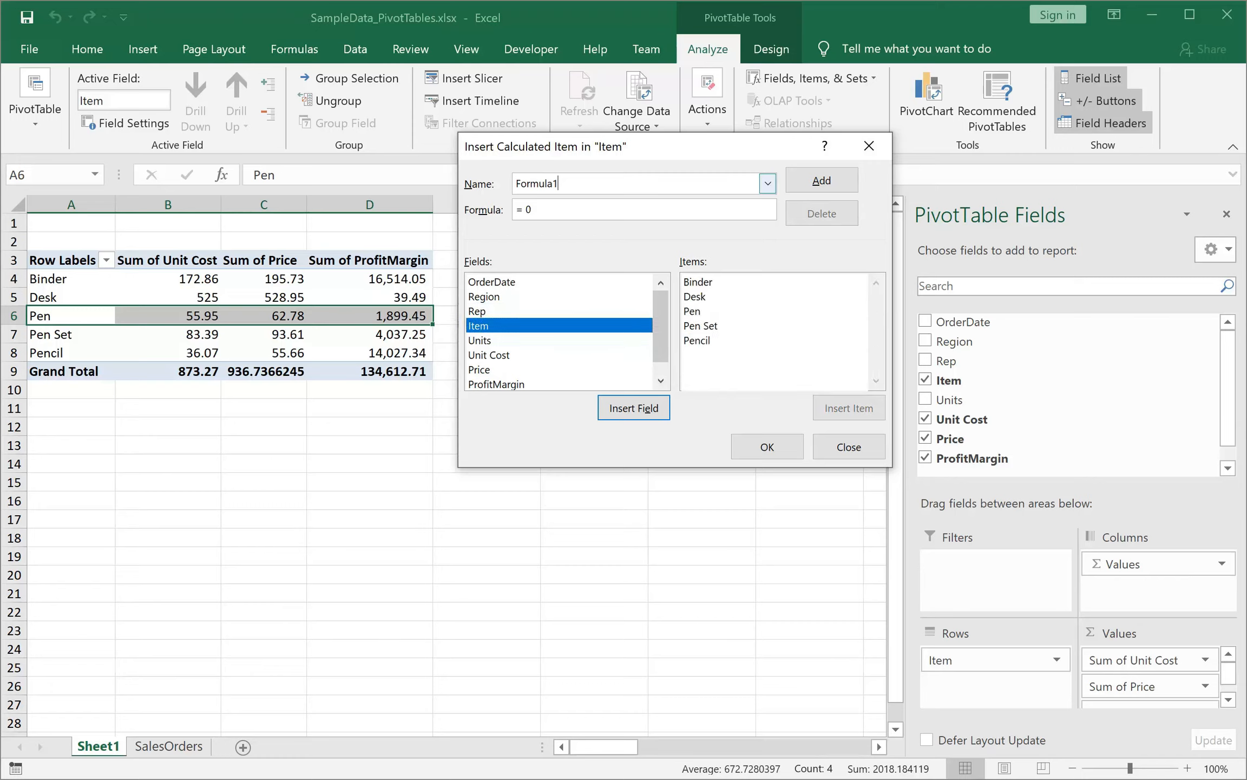
- Name the calculated item AllButBinder
double_click(633, 183)
text(All)
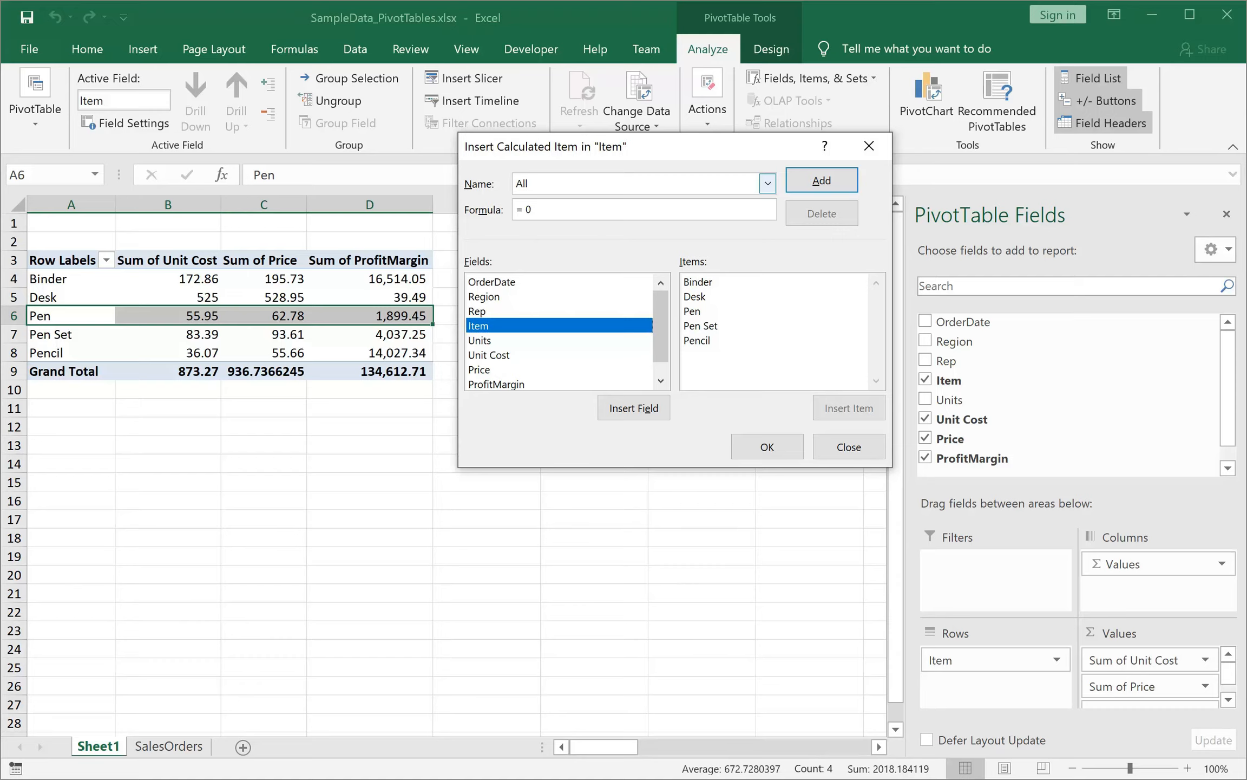
text(ButBinder)
- Define AllButBinder with the formula = Desk+ Pen+ 'Pen Set'+ Pencil and add it to the PivotTable
key(BackSpace)
double_click(715, 298)
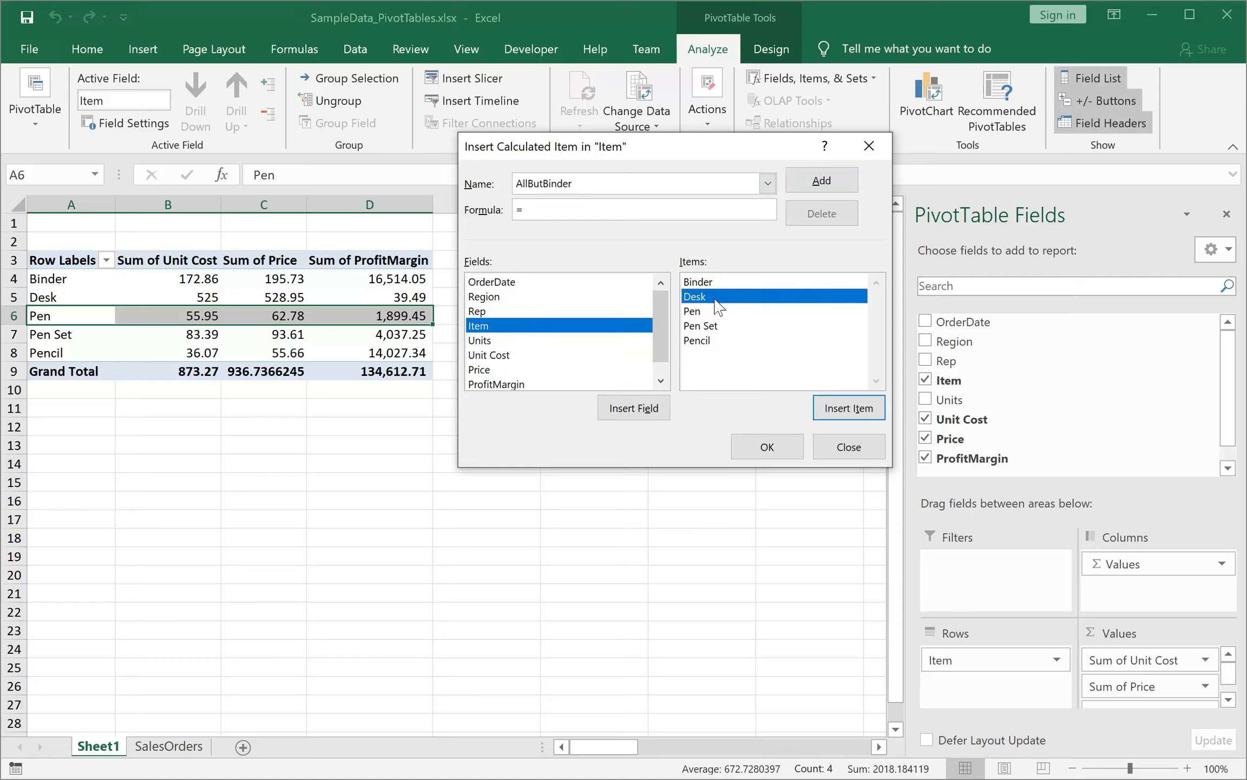
text(+)
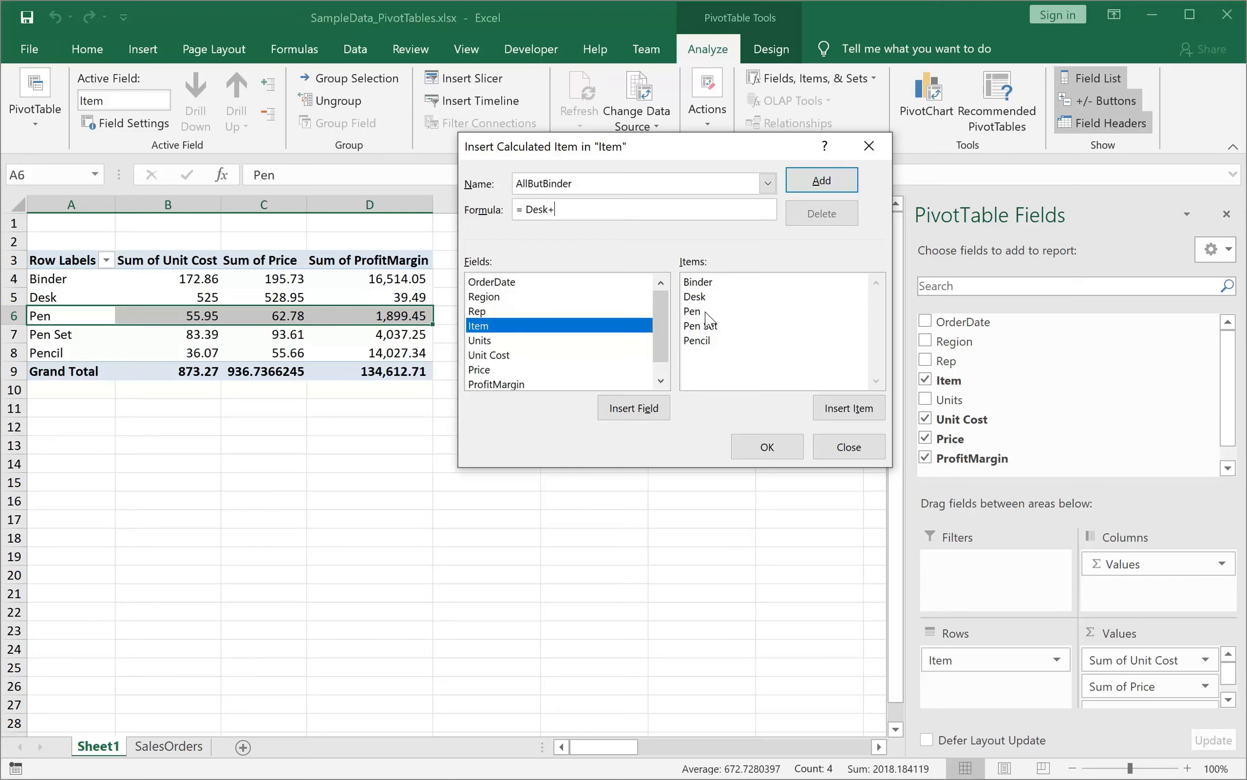
double_click(705, 313)
text(+)
double_click(704, 327)
text(+ 'Pen Set'+)
double_click(719, 343)
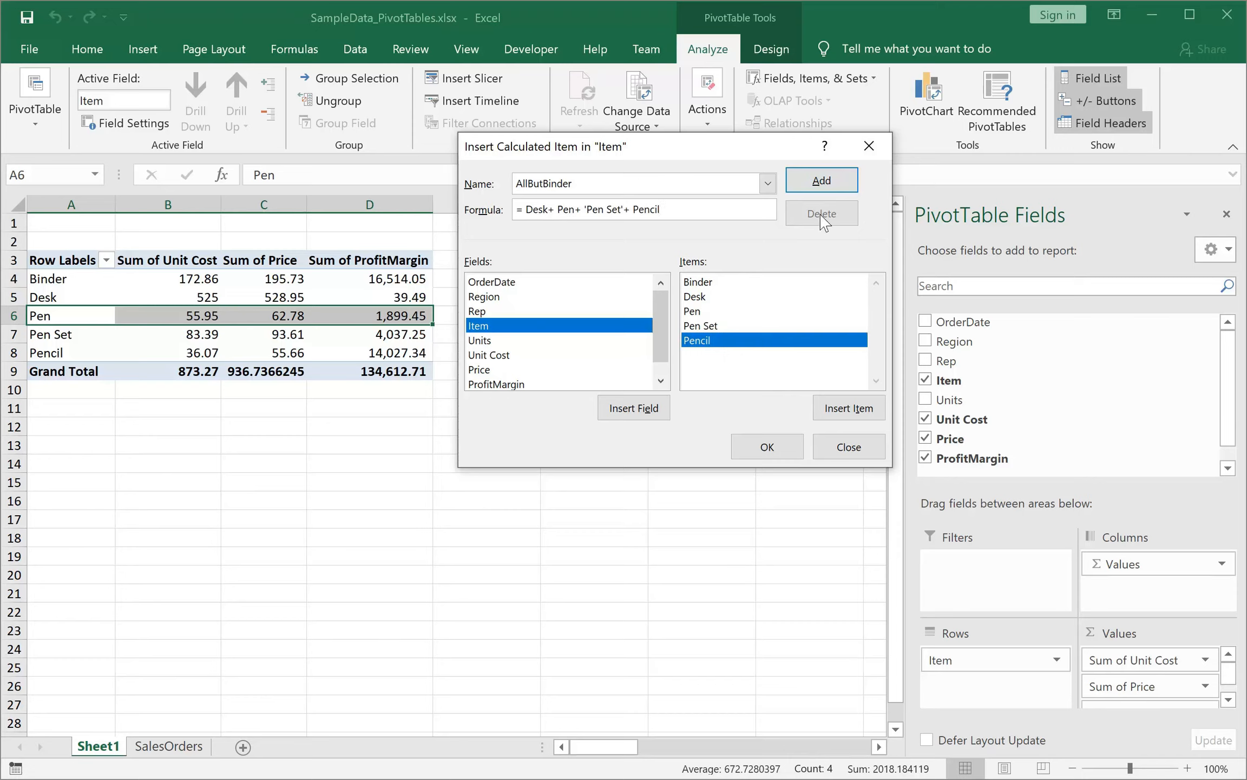
click(827, 182)
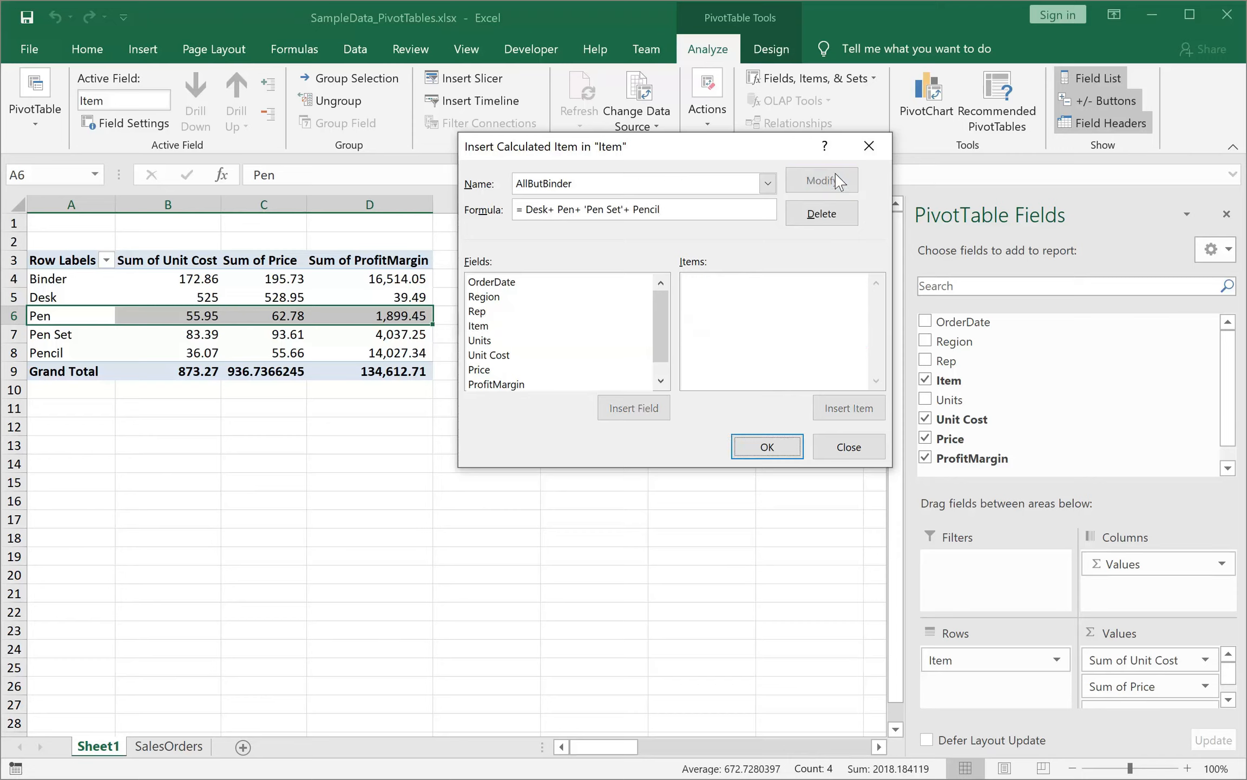
click(756, 449)
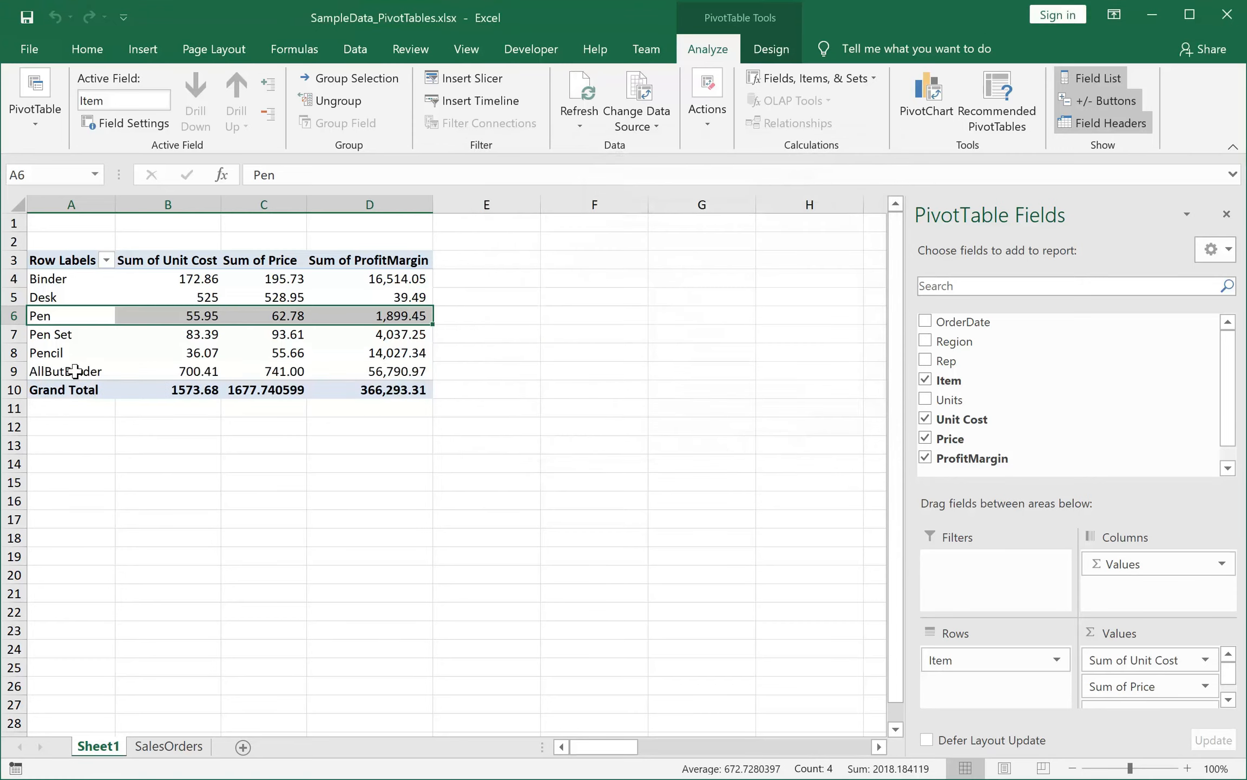
- Examine the AllButBinder row against the individual items' Unit Cost and Units values
click(39, 372)
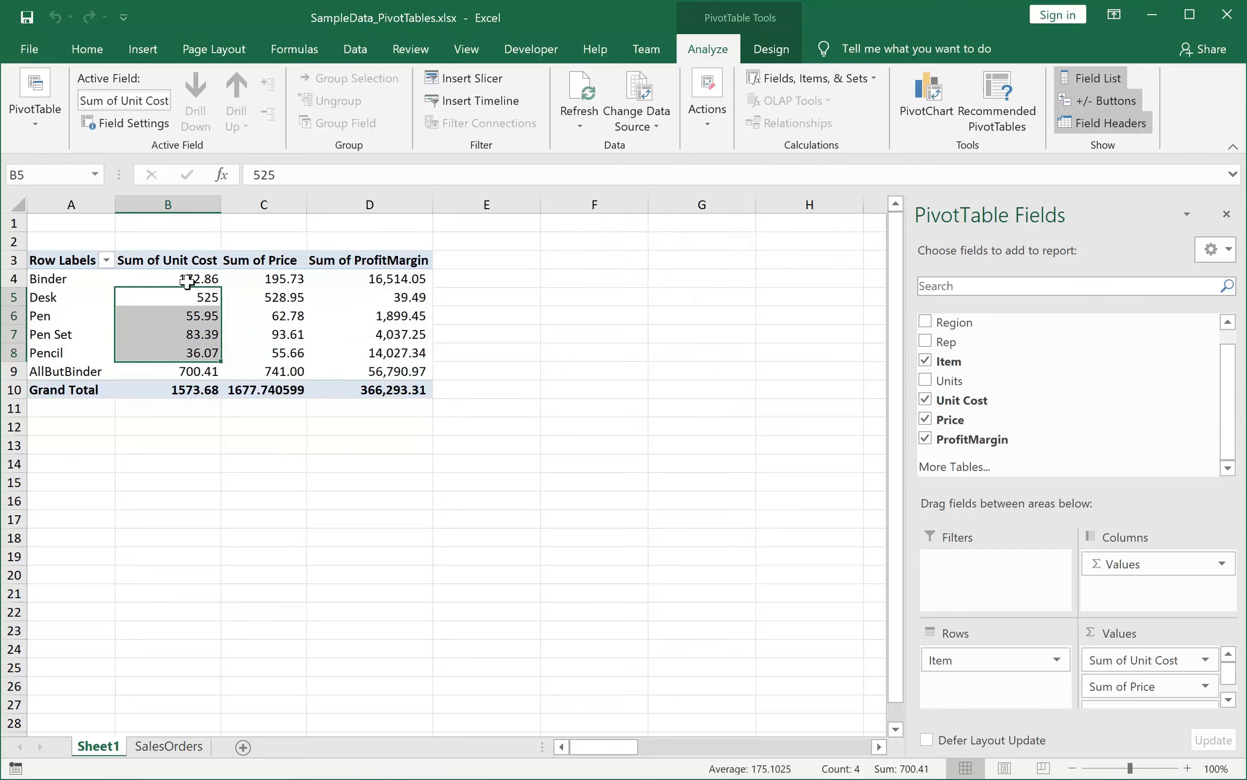
click(186, 281)
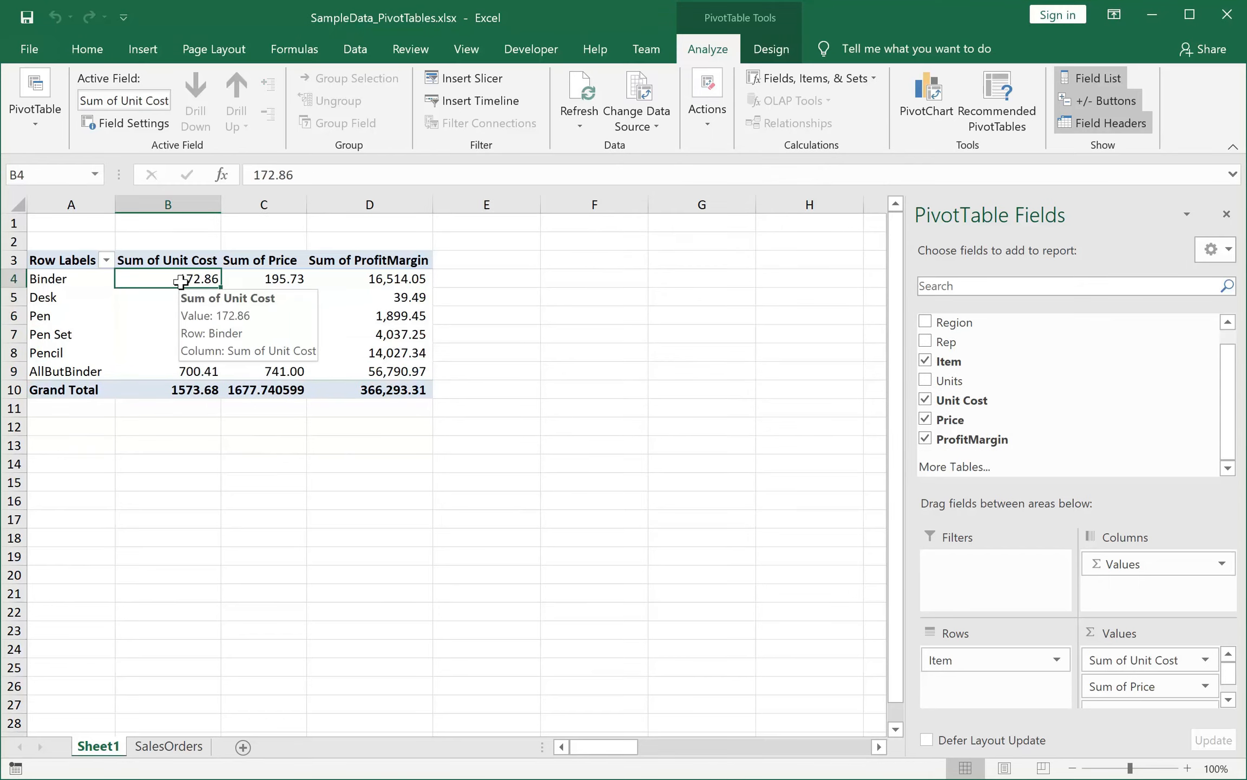
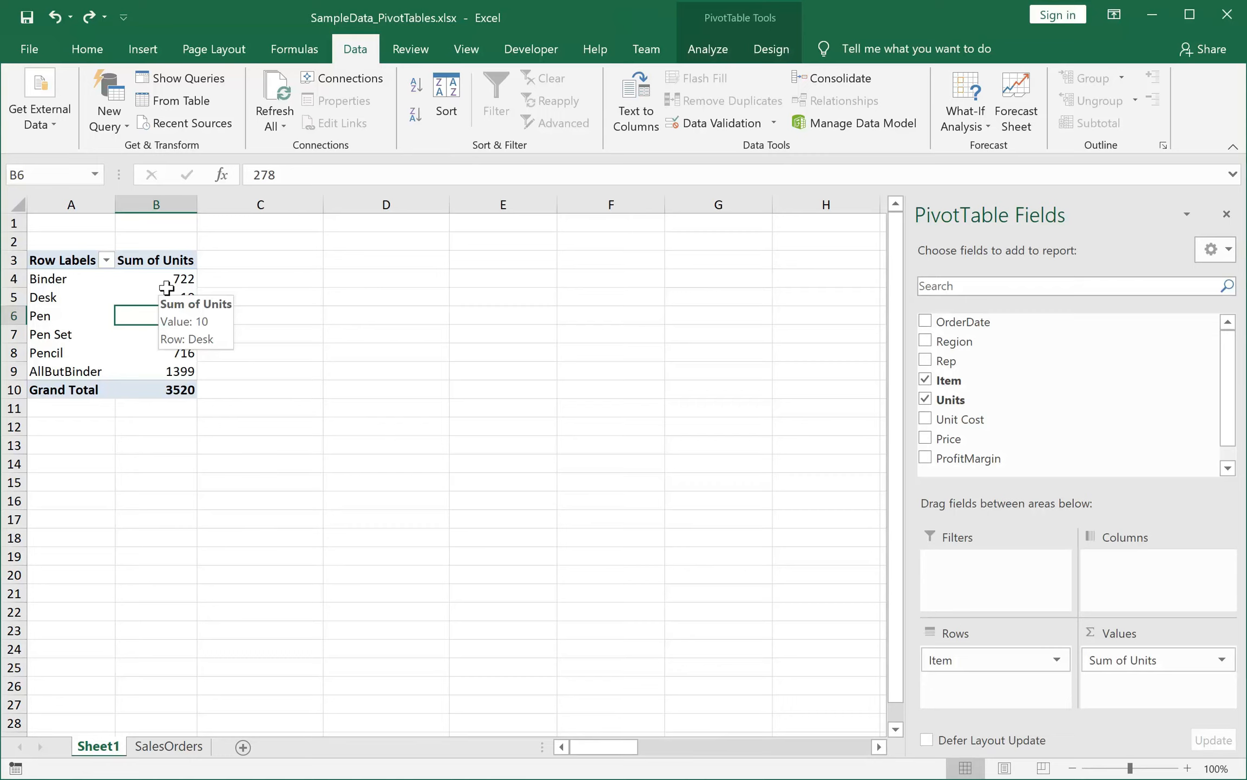
click(168, 293)
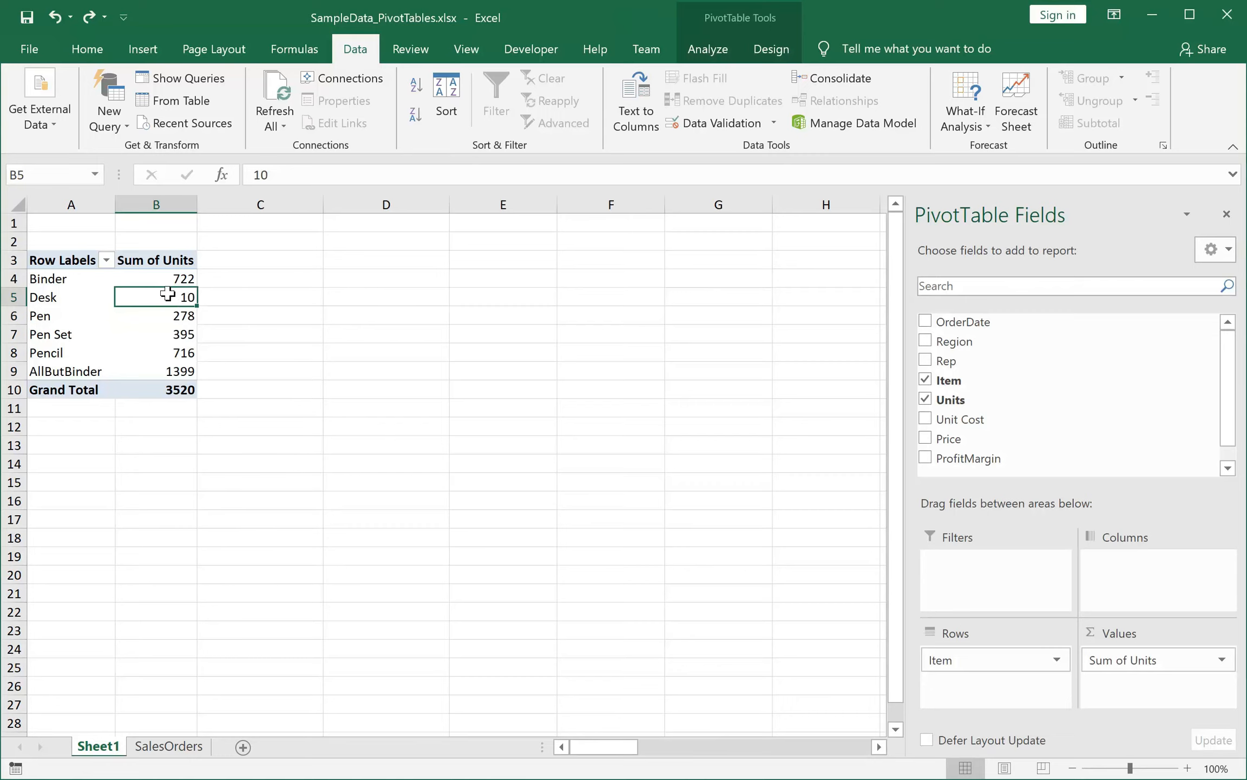
- Show the Sum of Units values as % of Grand Total and compare the shares of the items
right_click(169, 295)
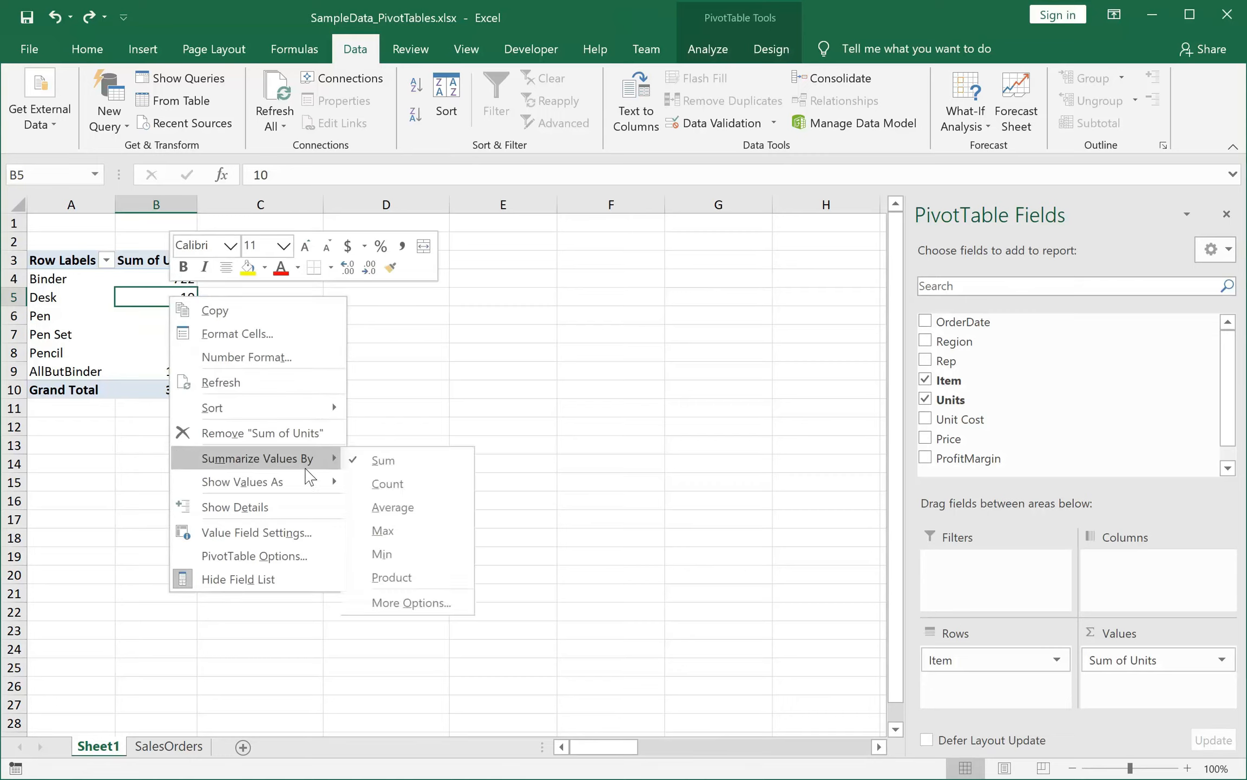
mouse_move(303, 482)
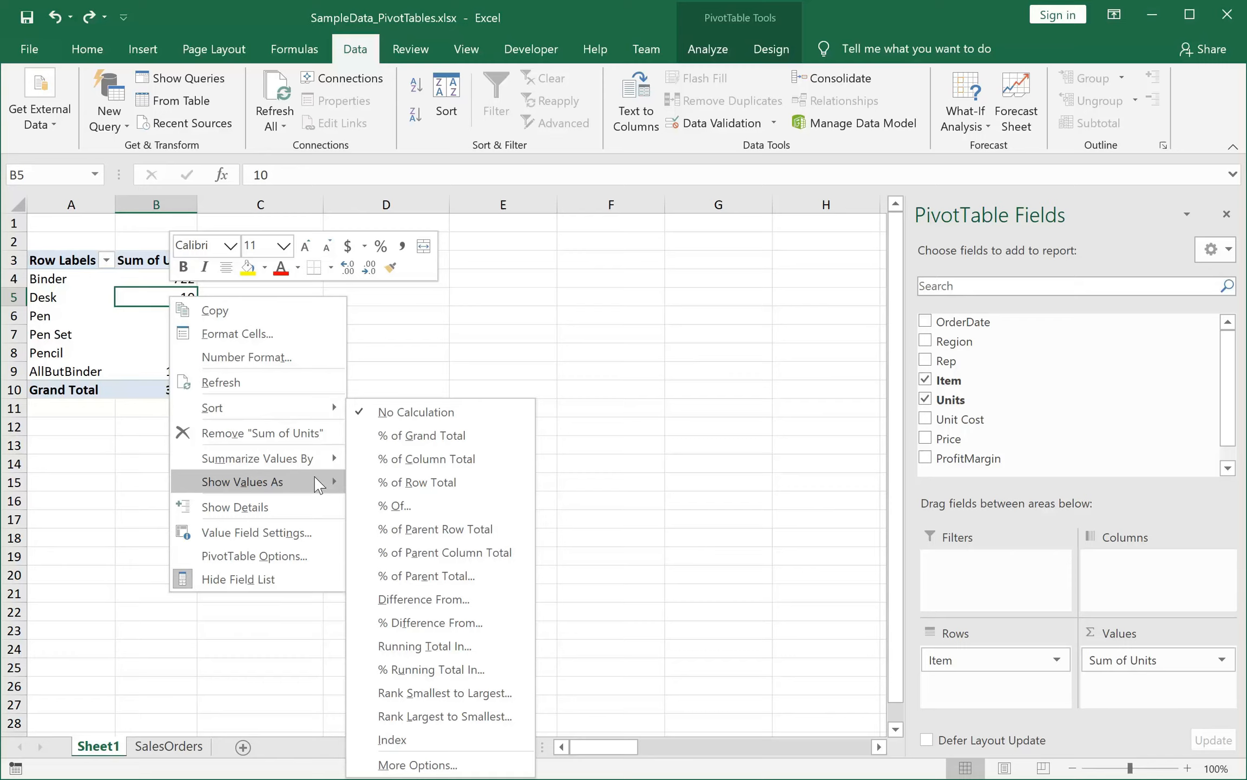
click(465, 441)
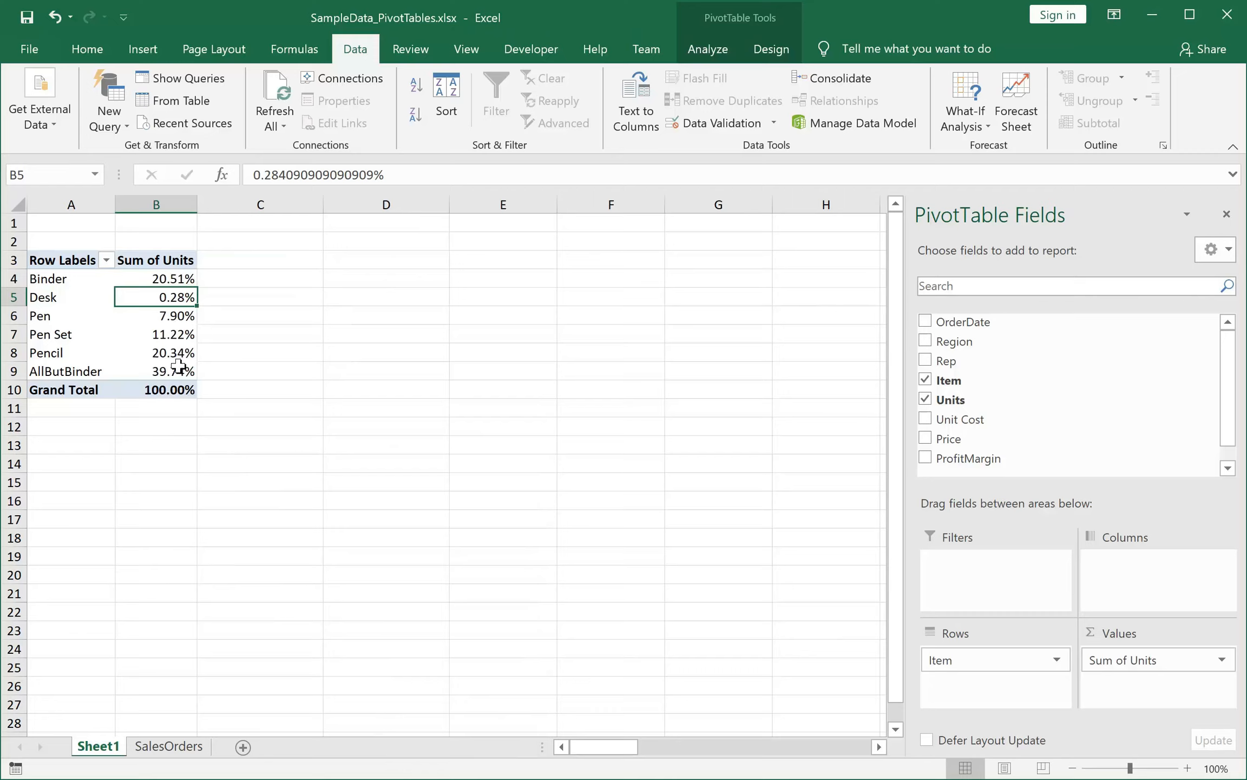
mouse_move(172, 277)
mouse_move(169, 368)
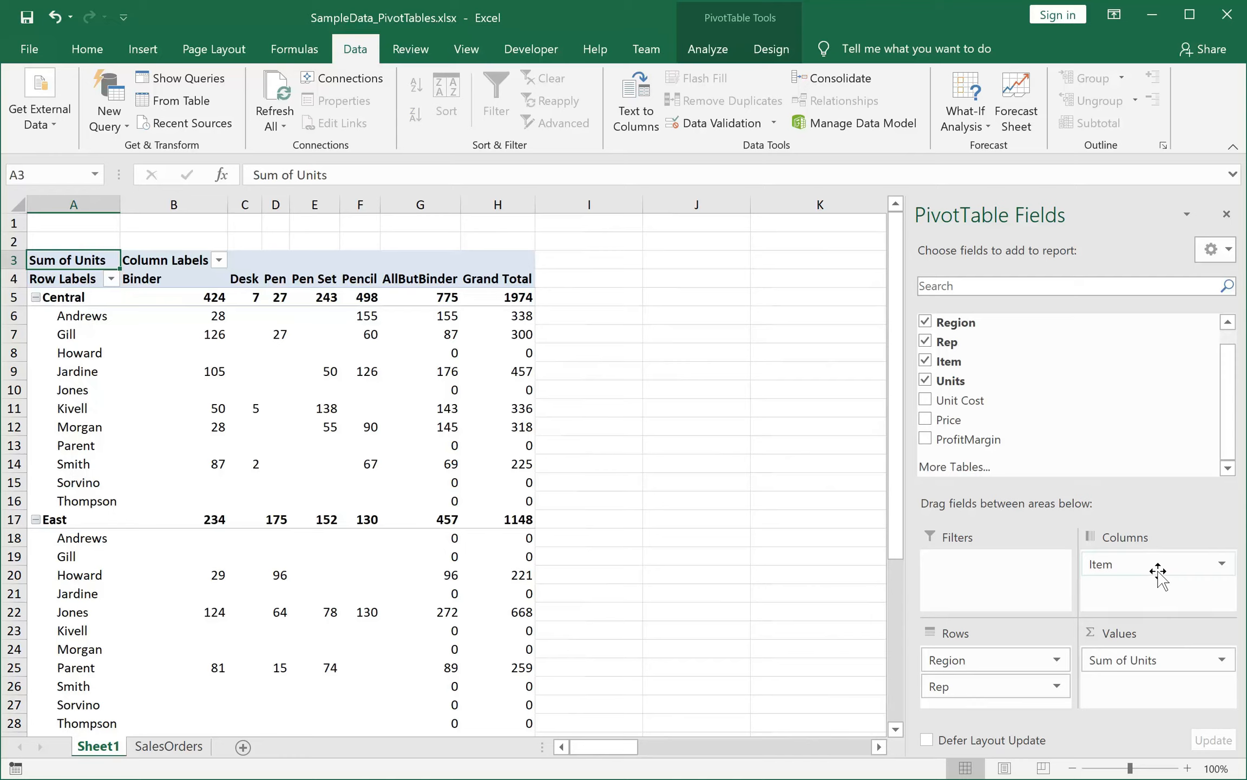
- Collapse the rep details under Central, East and West, and expand all three regions again
click(35, 297)
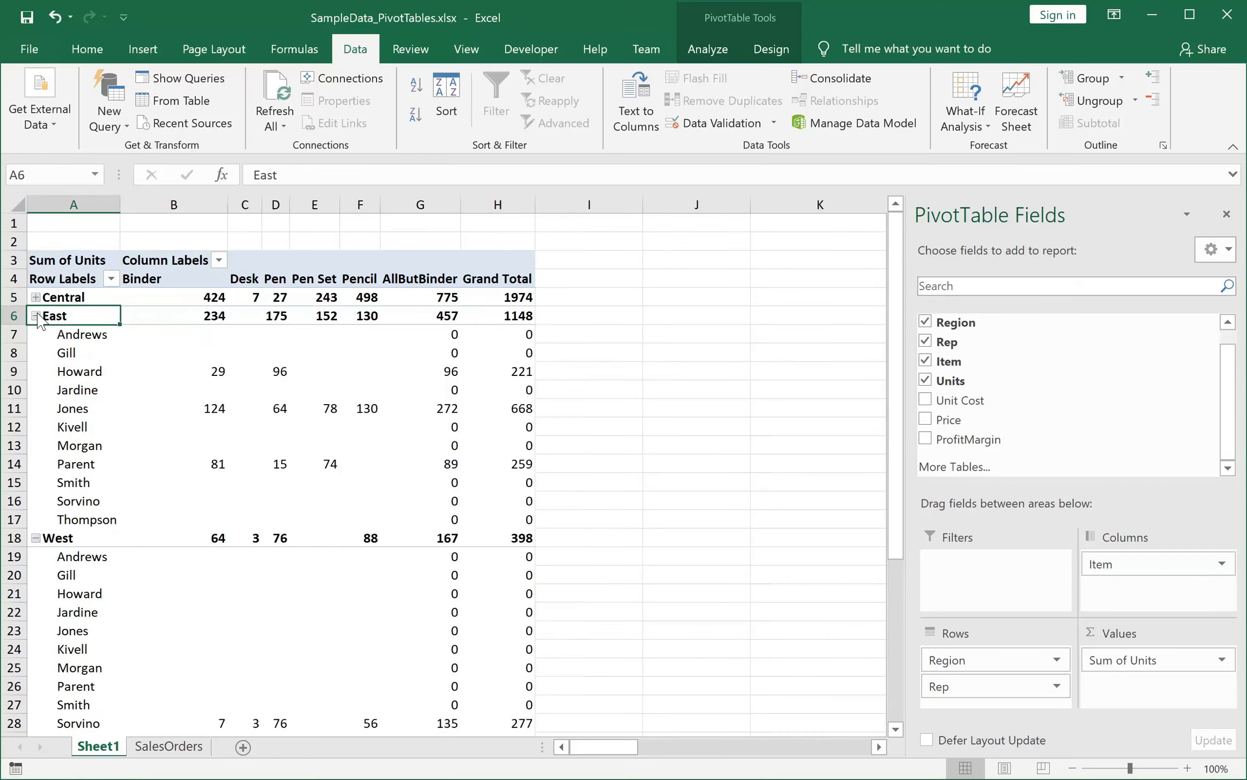
click(35, 316)
click(35, 334)
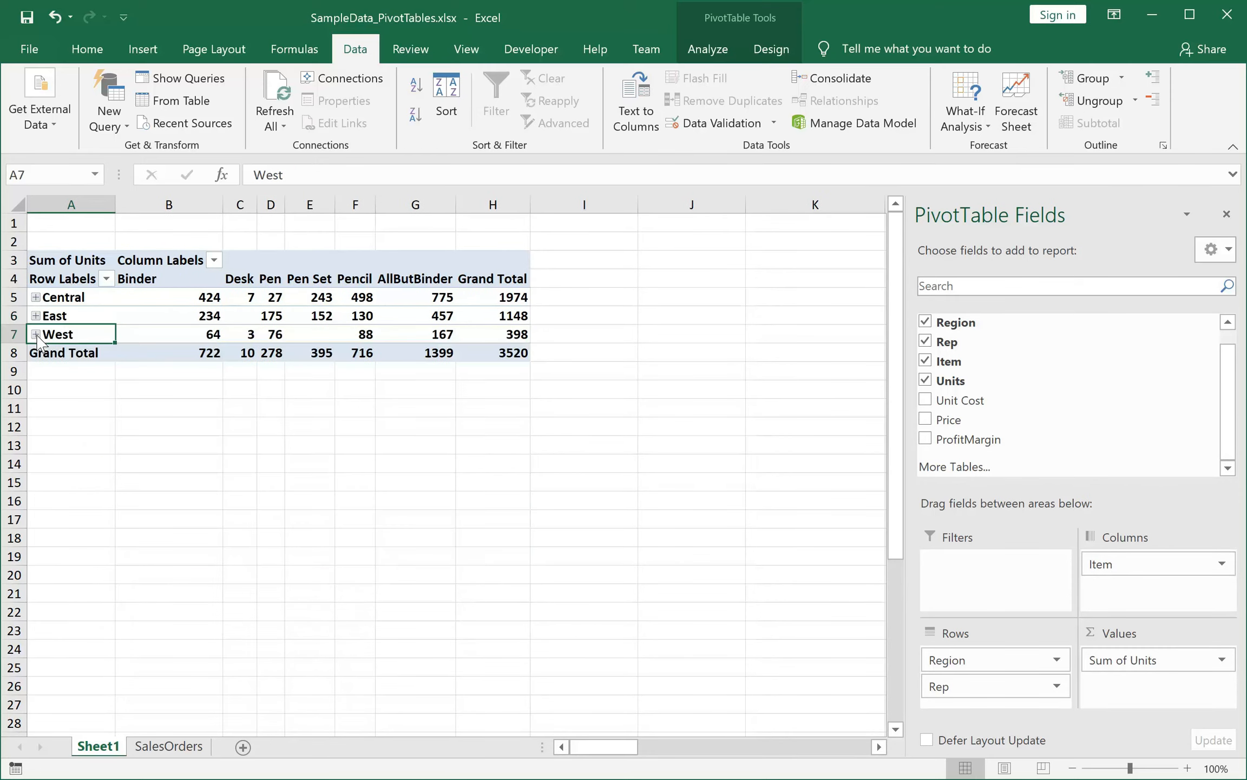
click(35, 334)
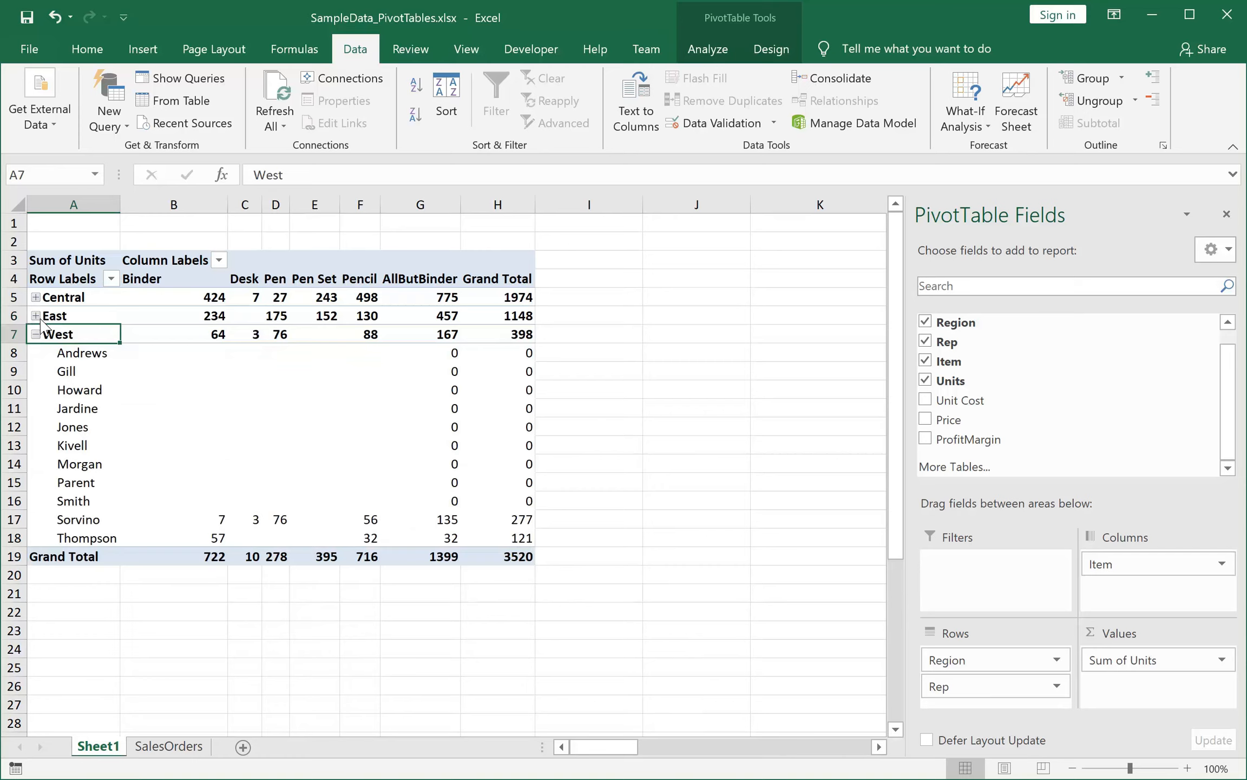
click(36, 315)
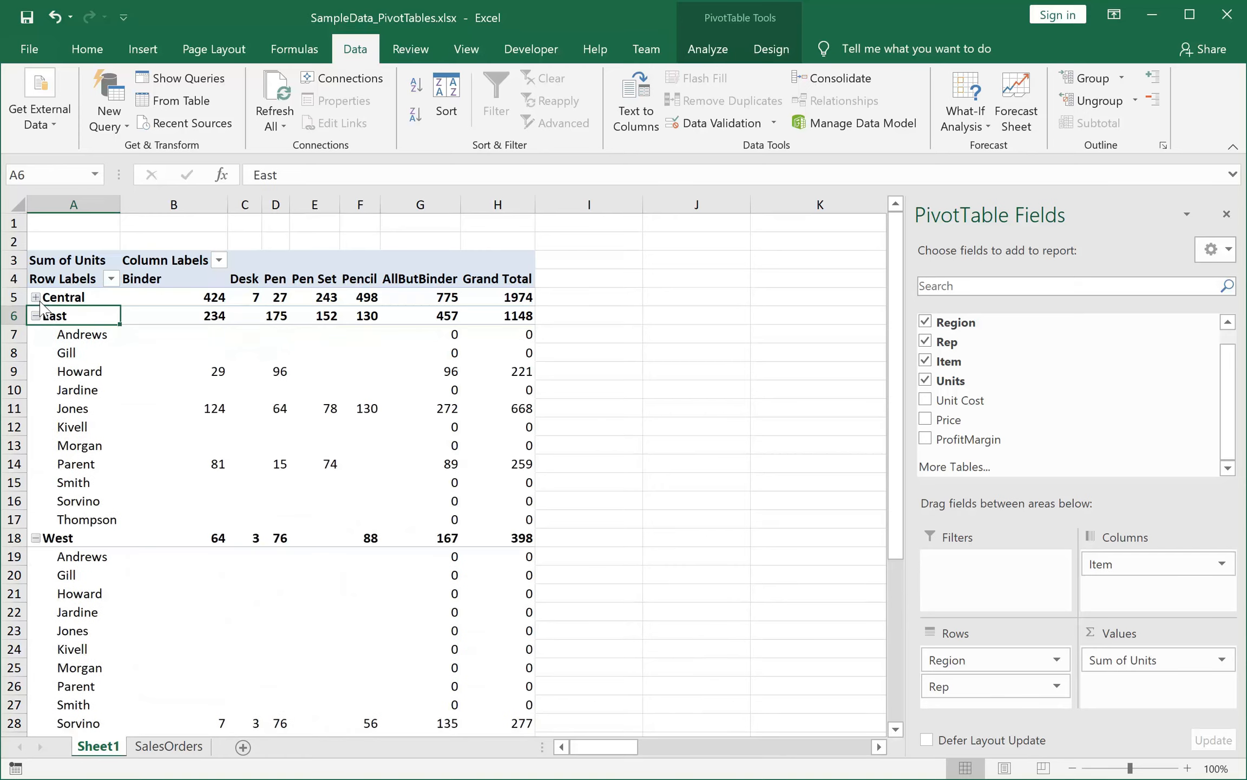
click(36, 297)
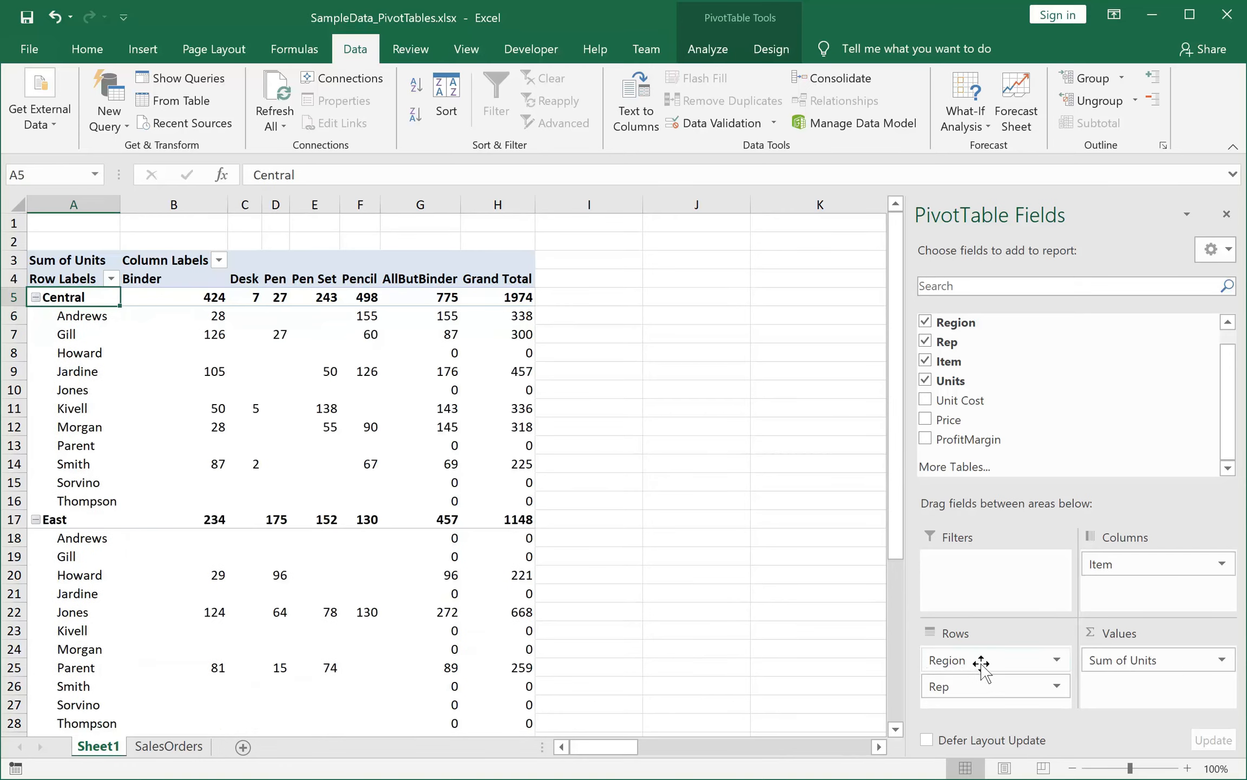
- Move the Region field from Rows to the report filter and filter the PivotTable to Central
drag(981, 663, 979, 589)
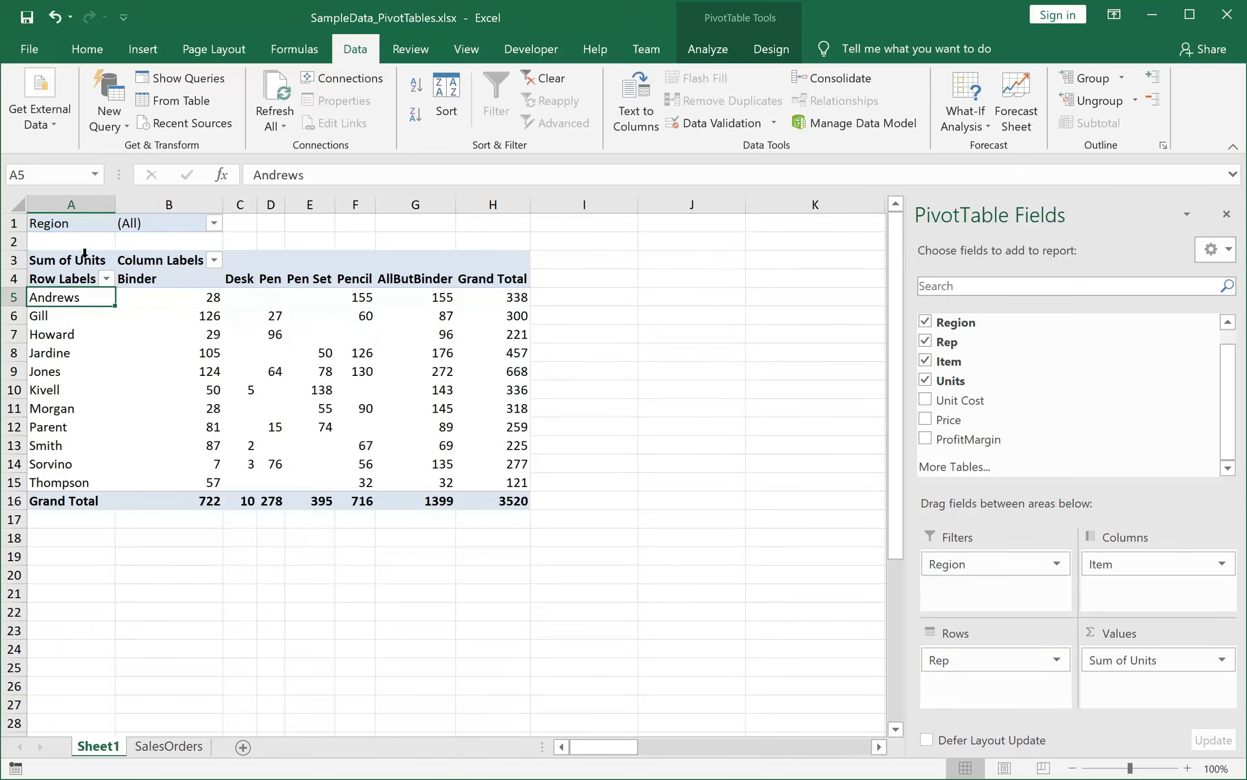
click(214, 224)
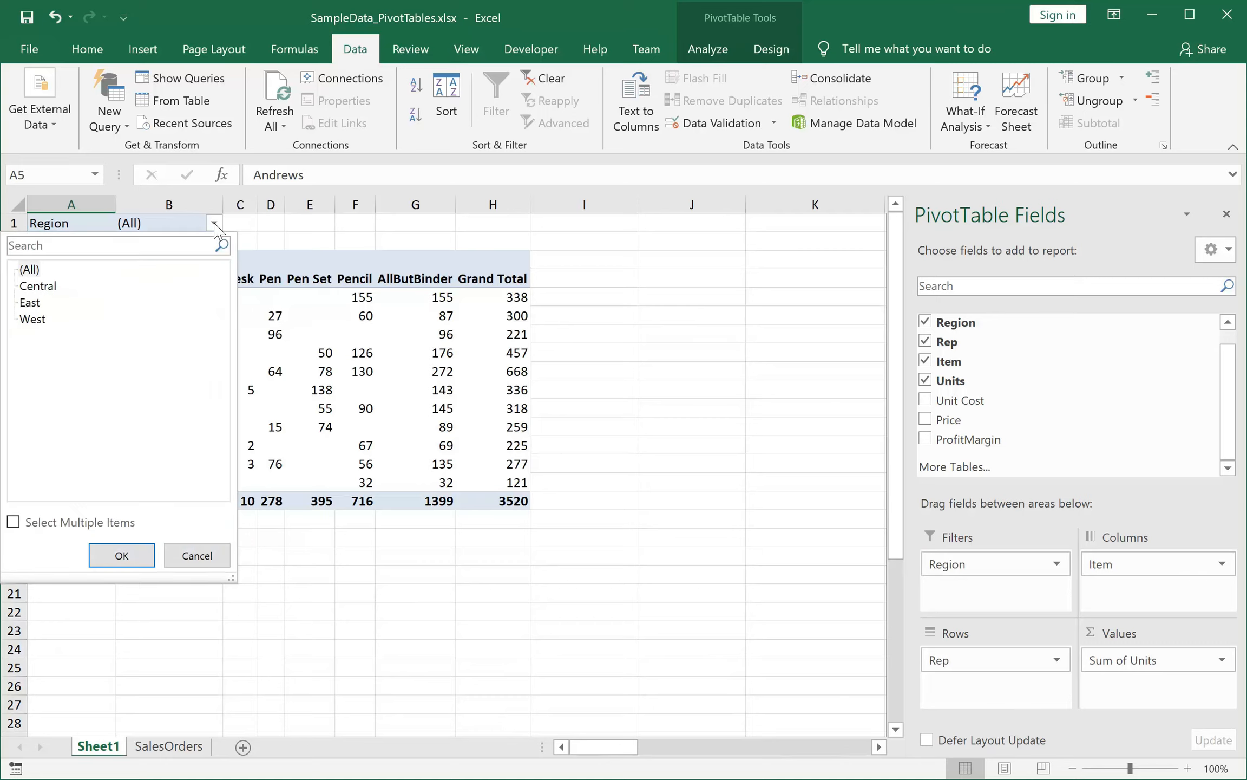
click(41, 286)
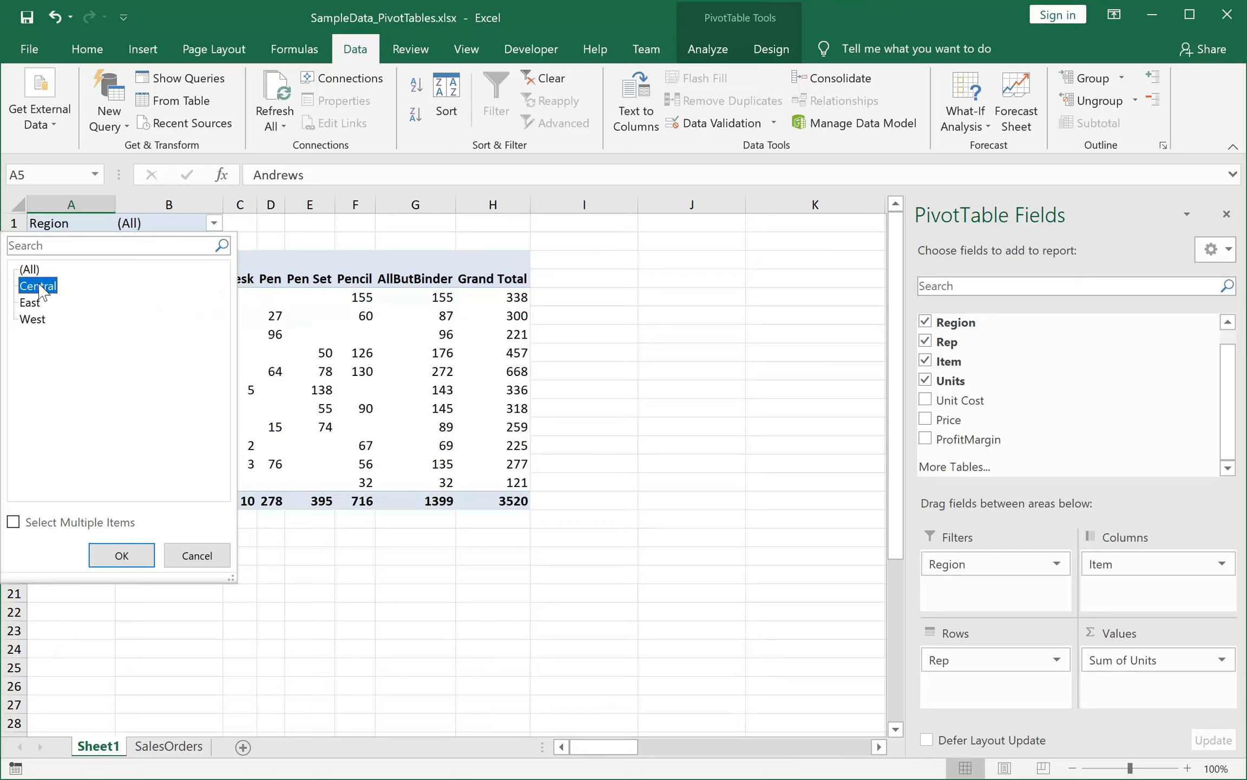
click(128, 556)
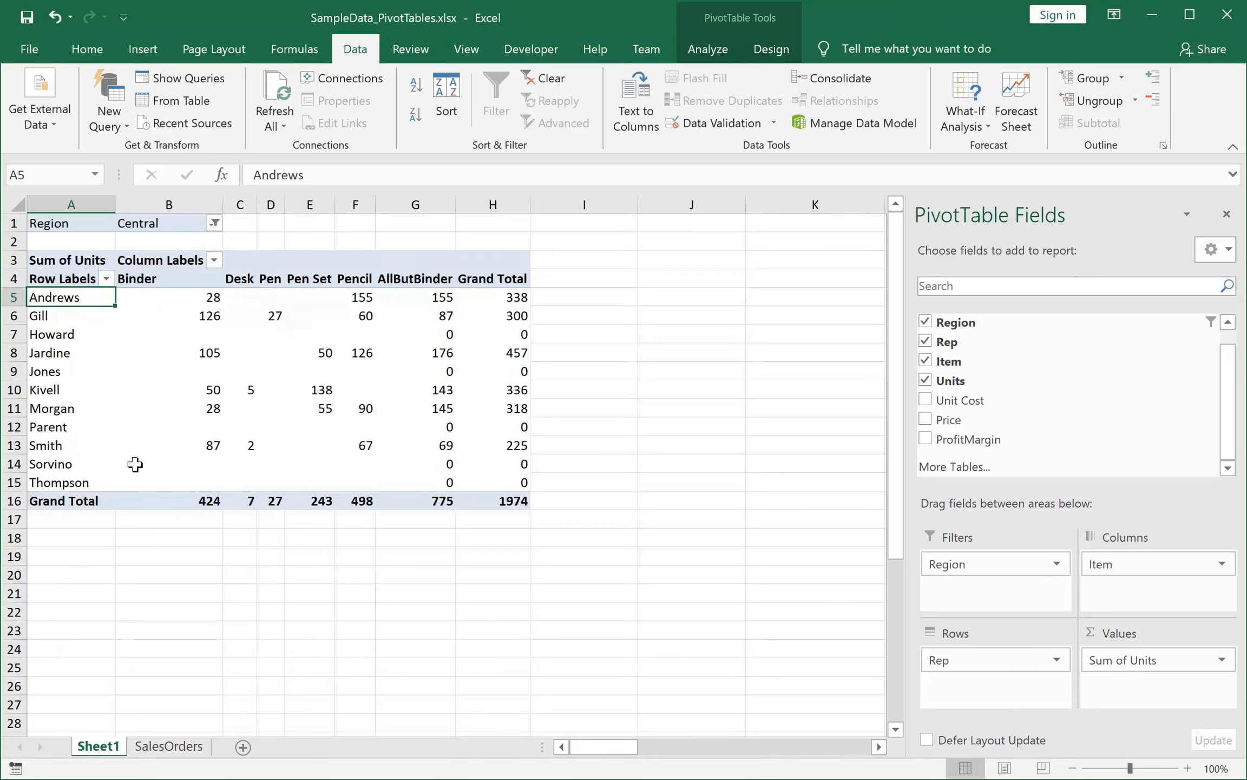
- Allow multiple items in the Region filter and include East along with Central
click(215, 223)
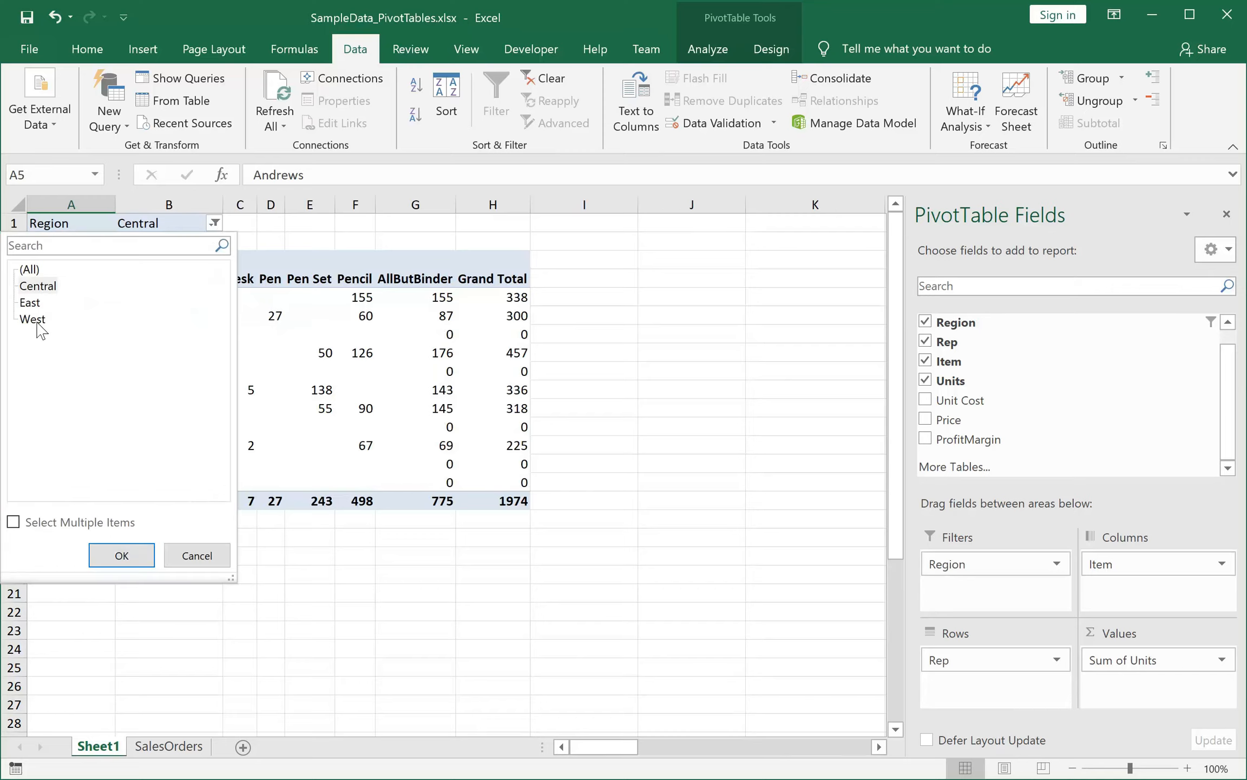
click(13, 522)
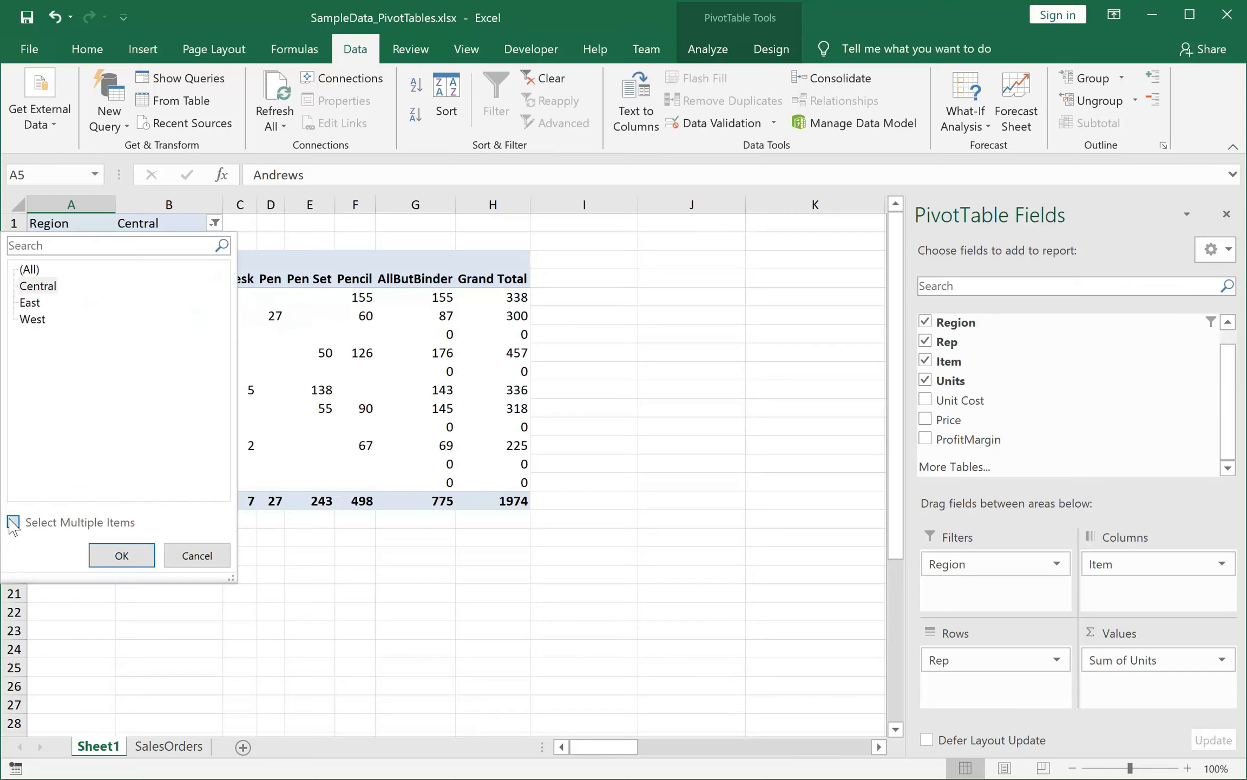
click(35, 306)
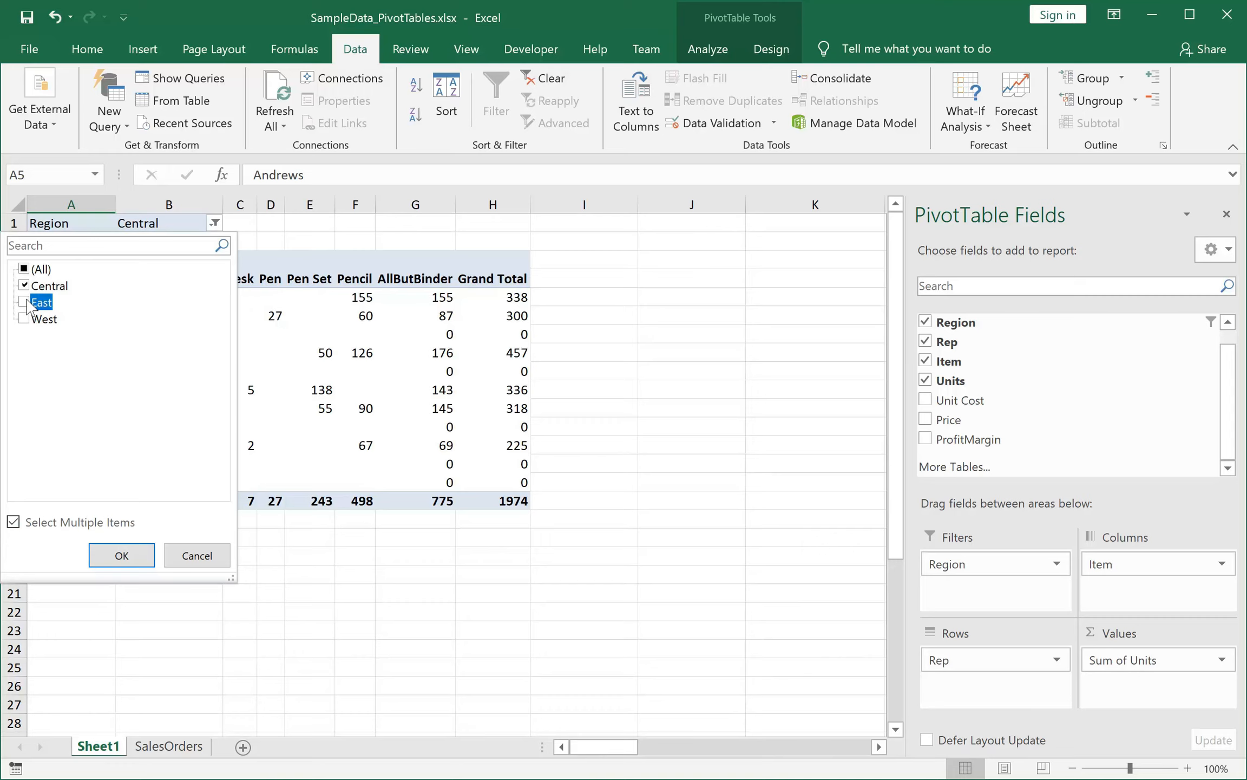
click(121, 556)
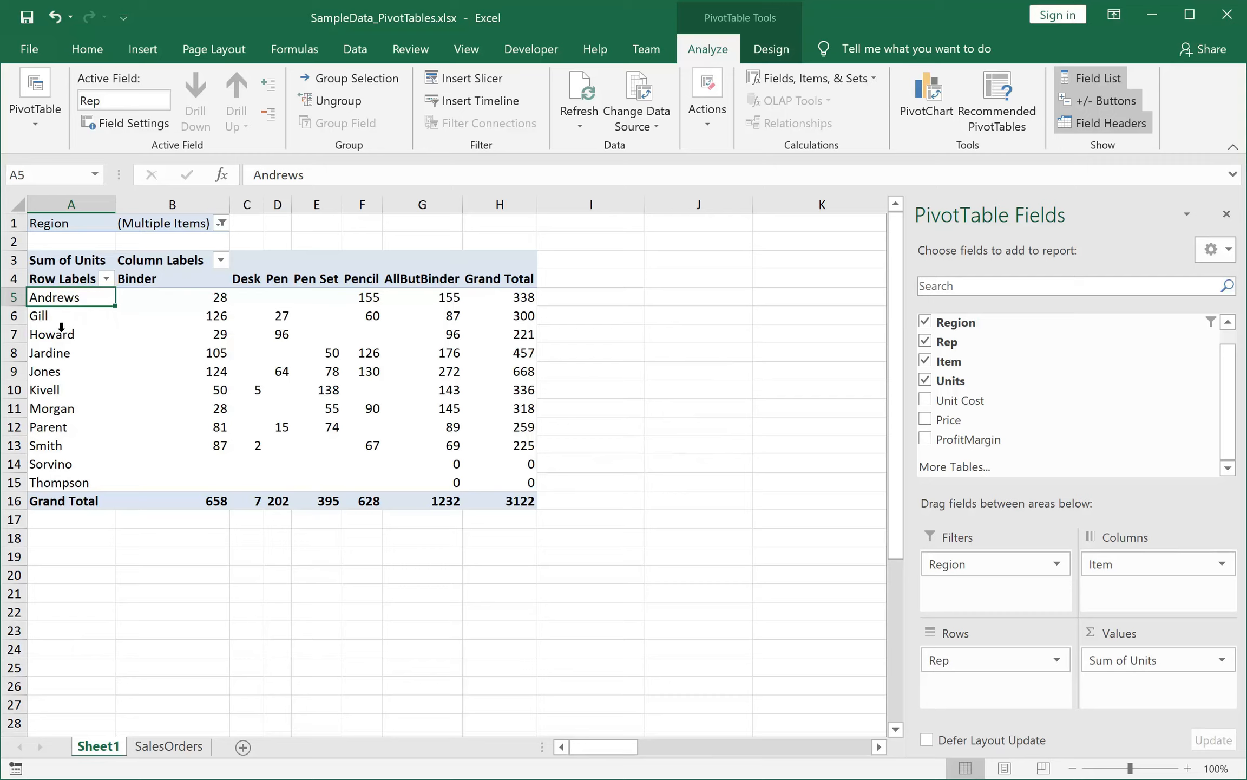
- Group the first four reps in the row labels (A5:A8) into one group
shift+click(54, 352)
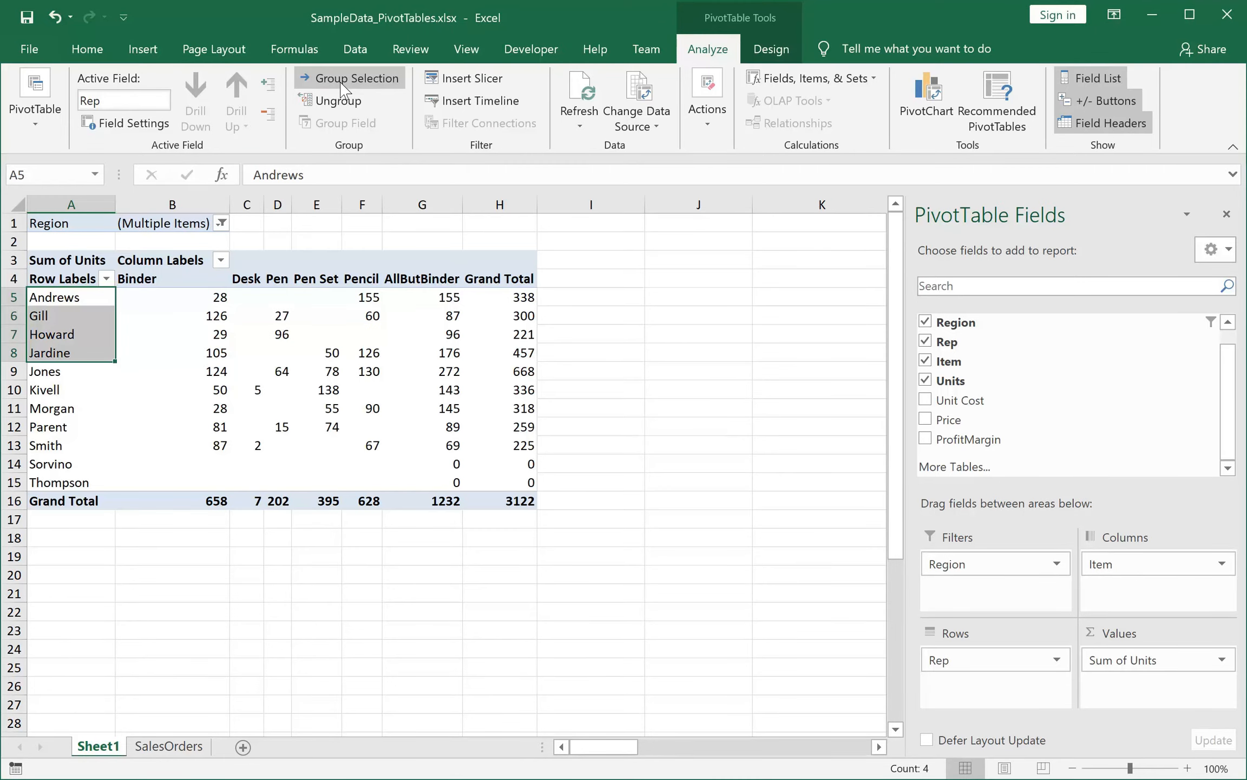
click(342, 86)
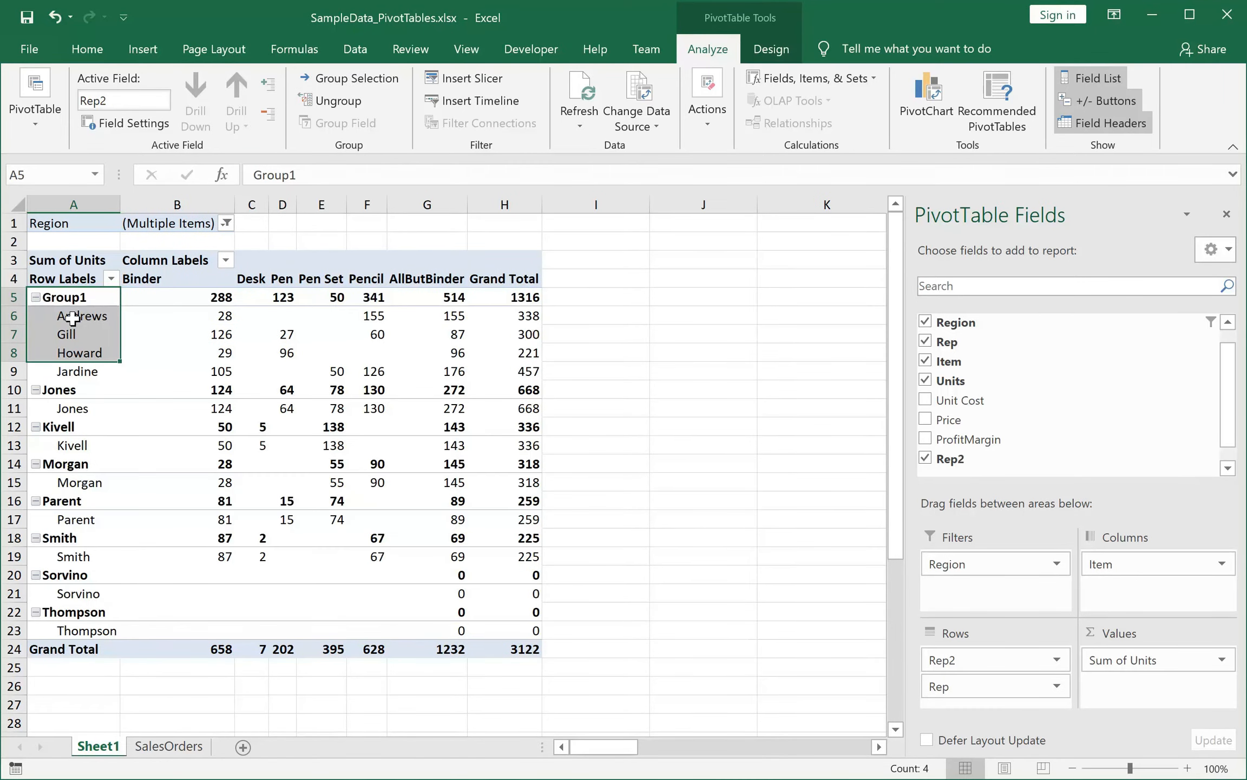
click(199, 372)
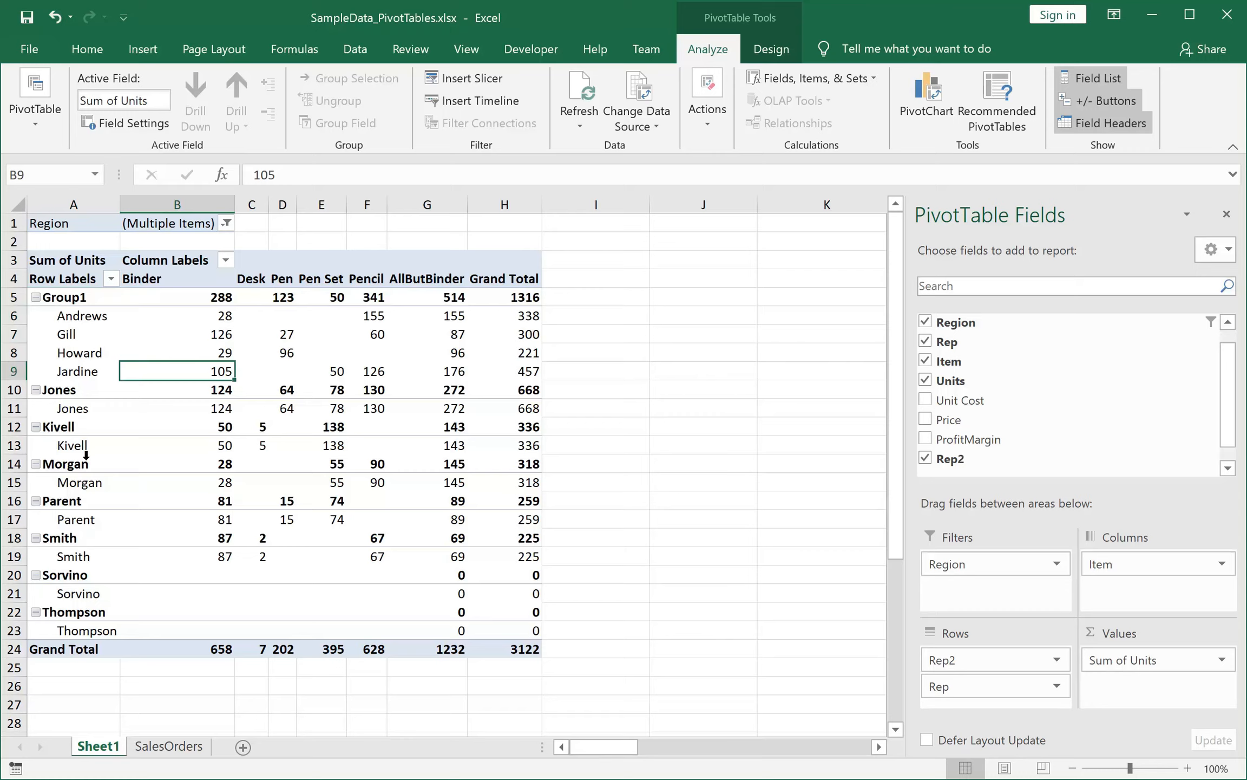
click(859, 82)
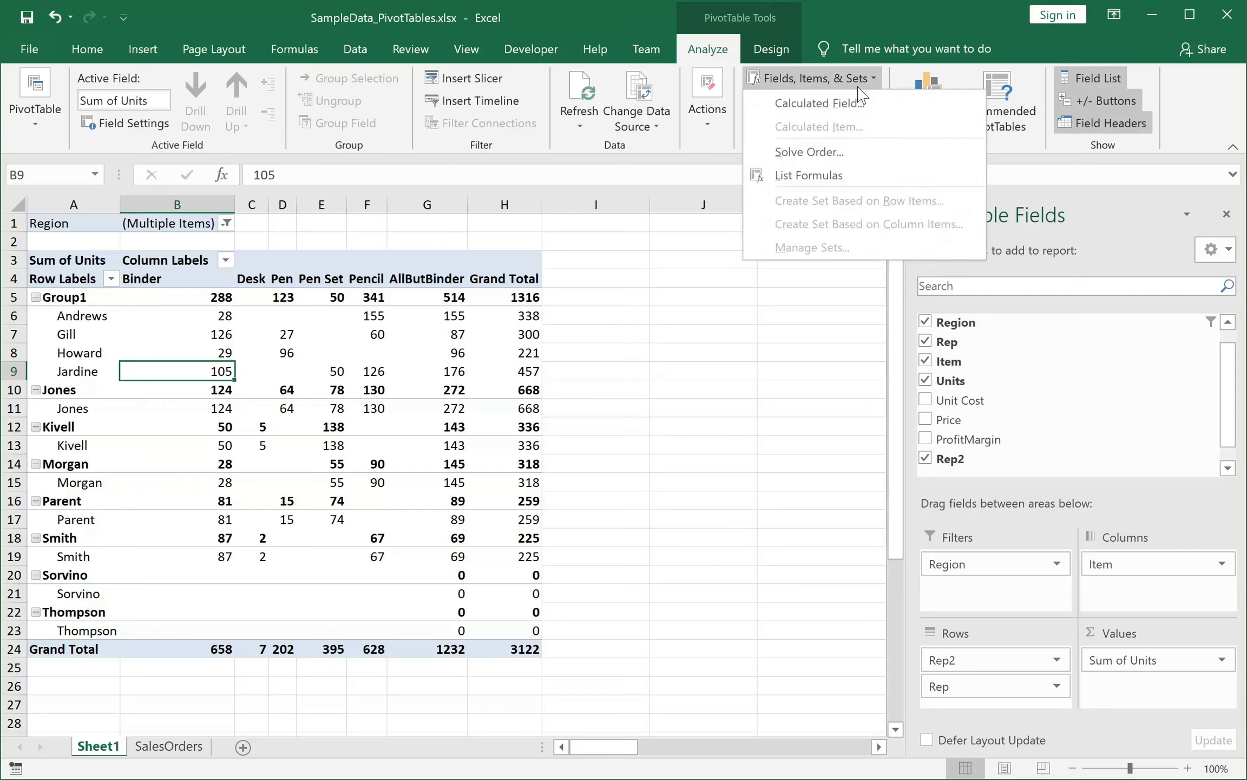
click(574, 461)
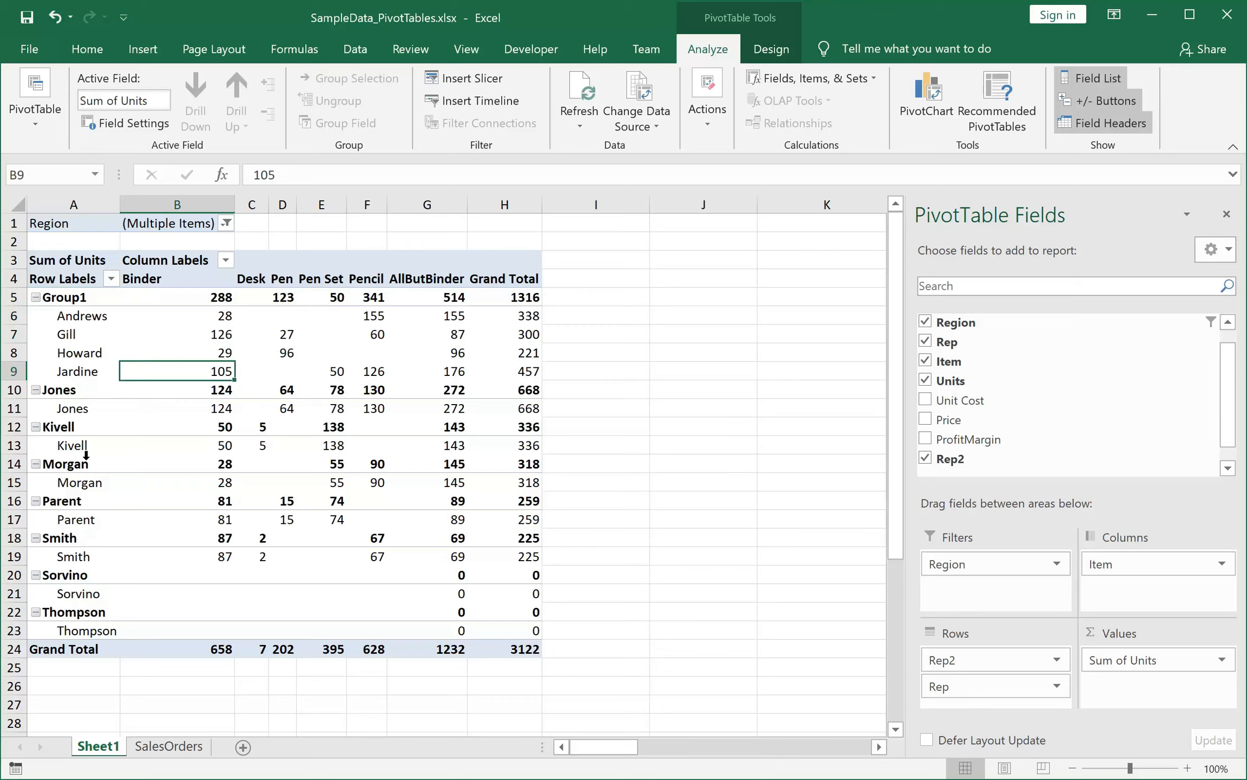
click(861, 81)
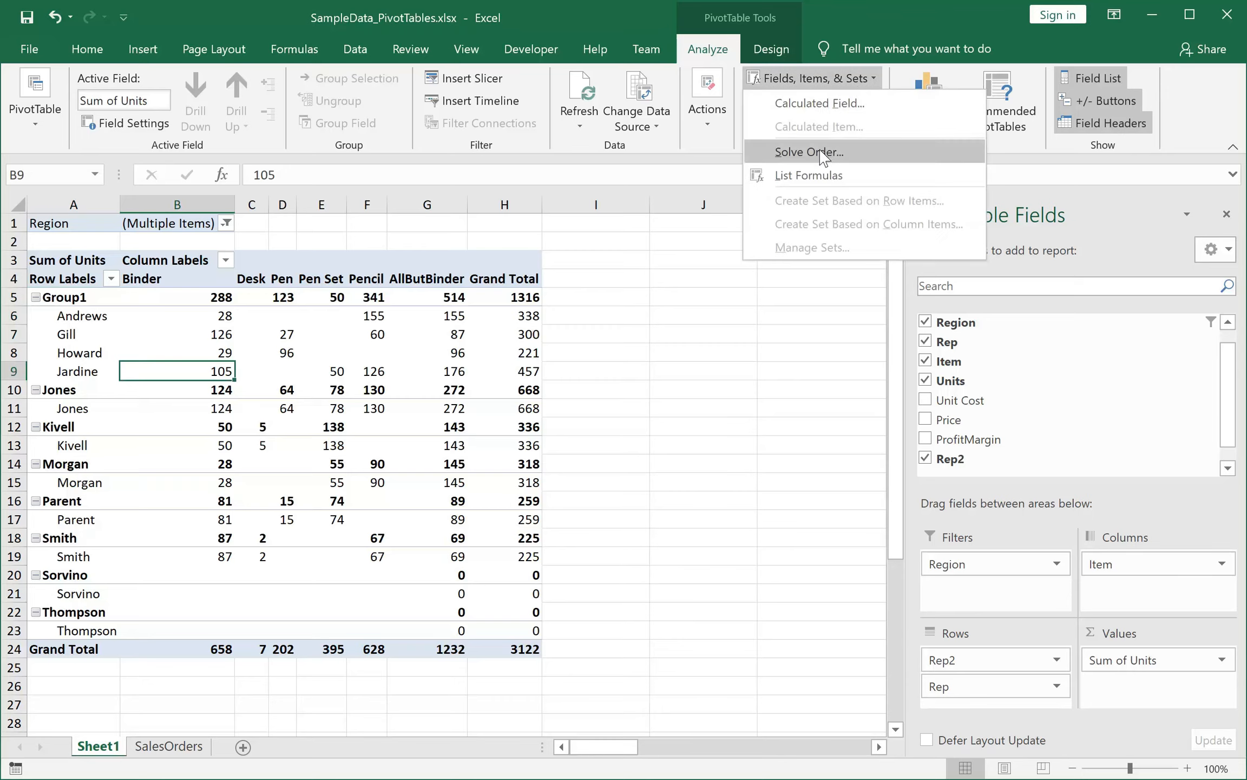
click(574, 462)
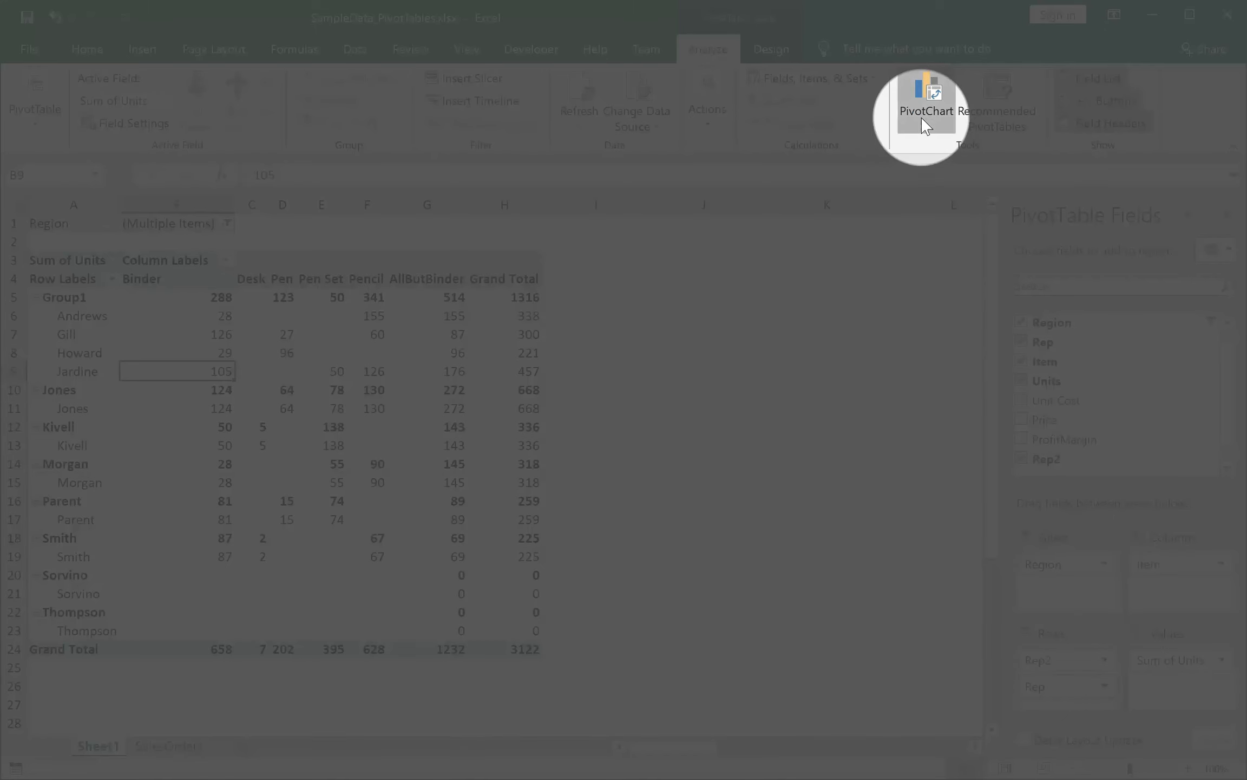
- Insert a Clustered Column PivotChart based on the grouped PivotTable and check one of its data points
click(926, 128)
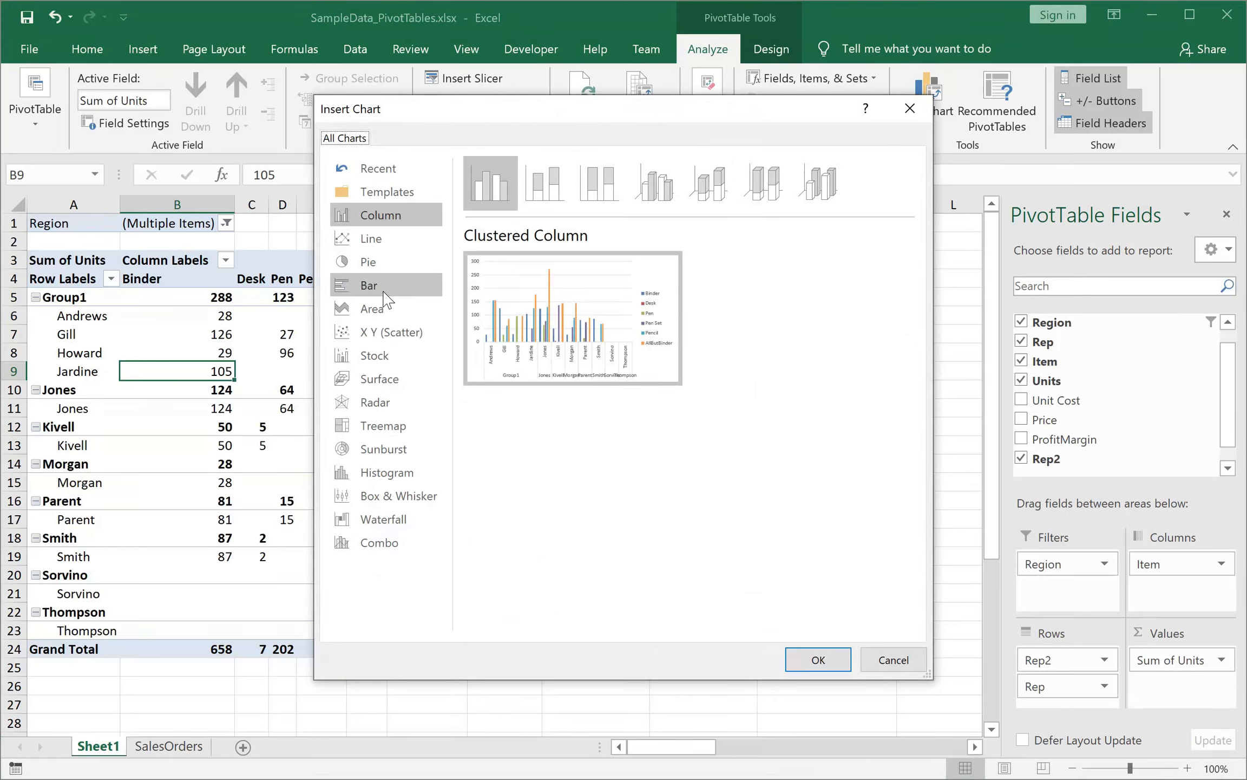
click(410, 219)
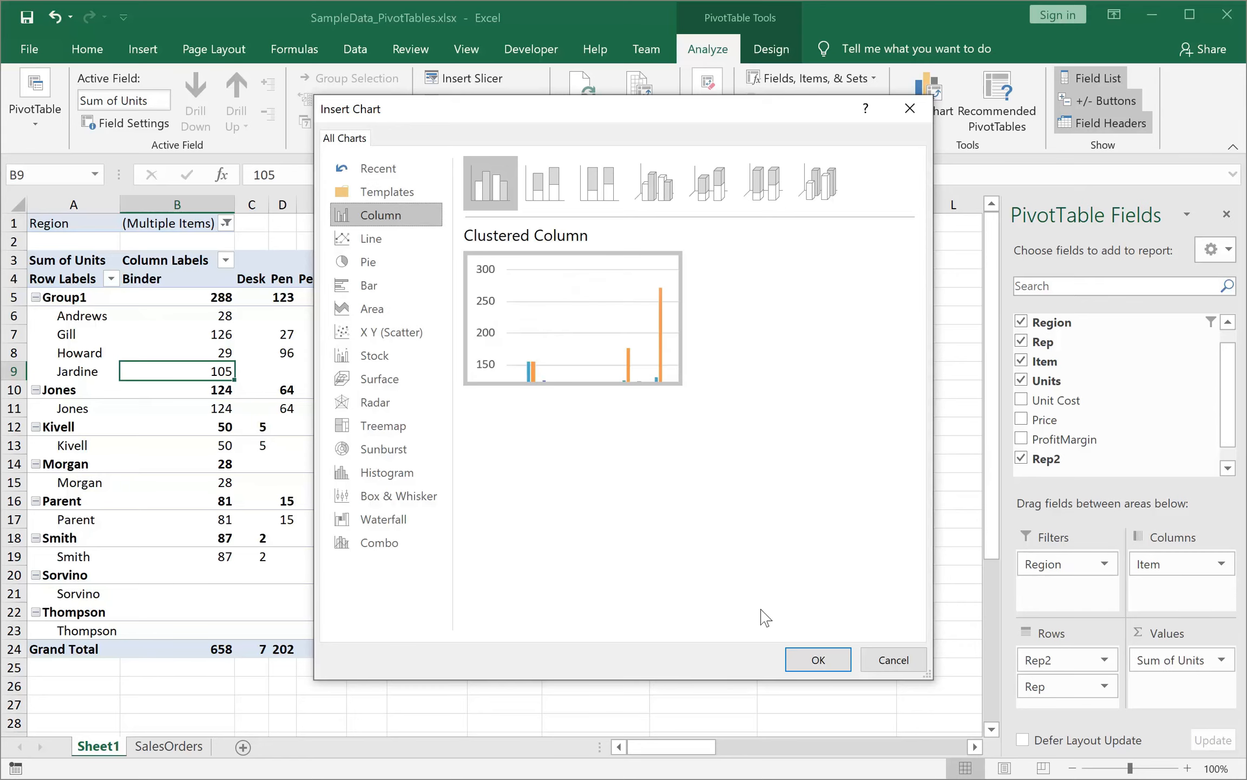
click(818, 660)
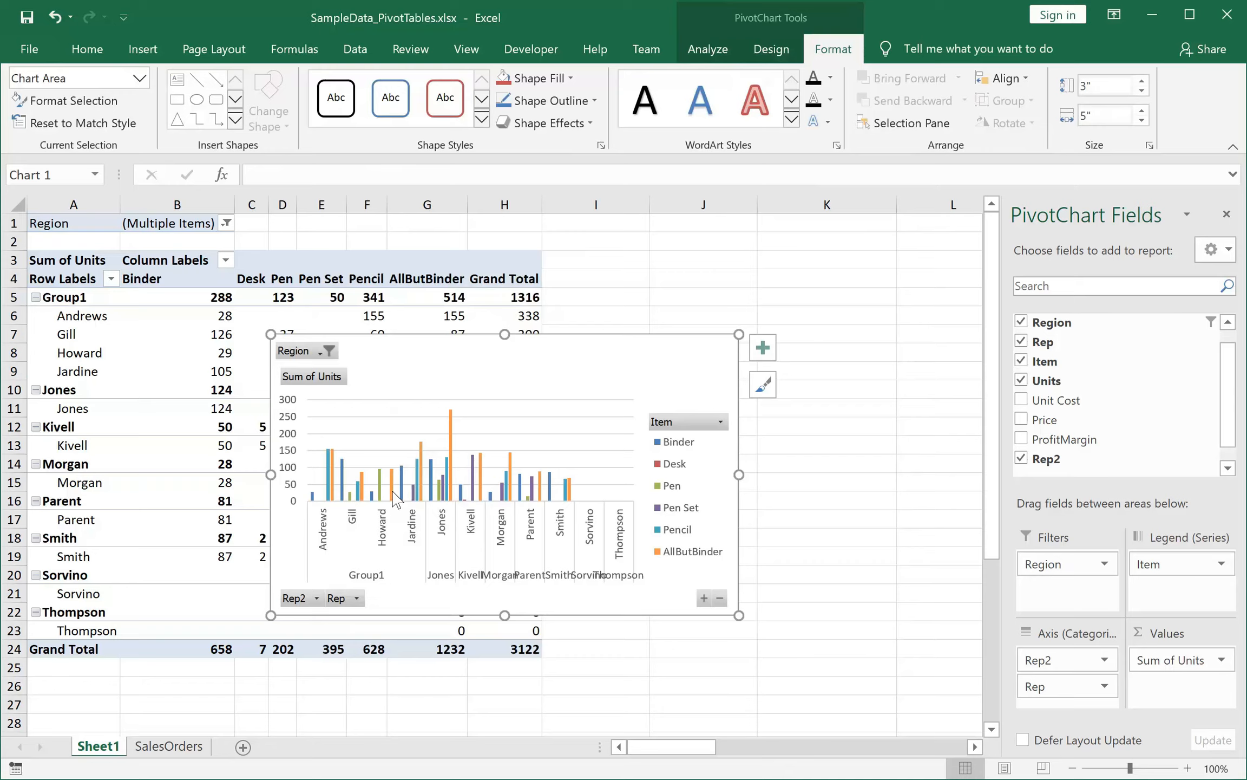
mouse_move(392, 491)
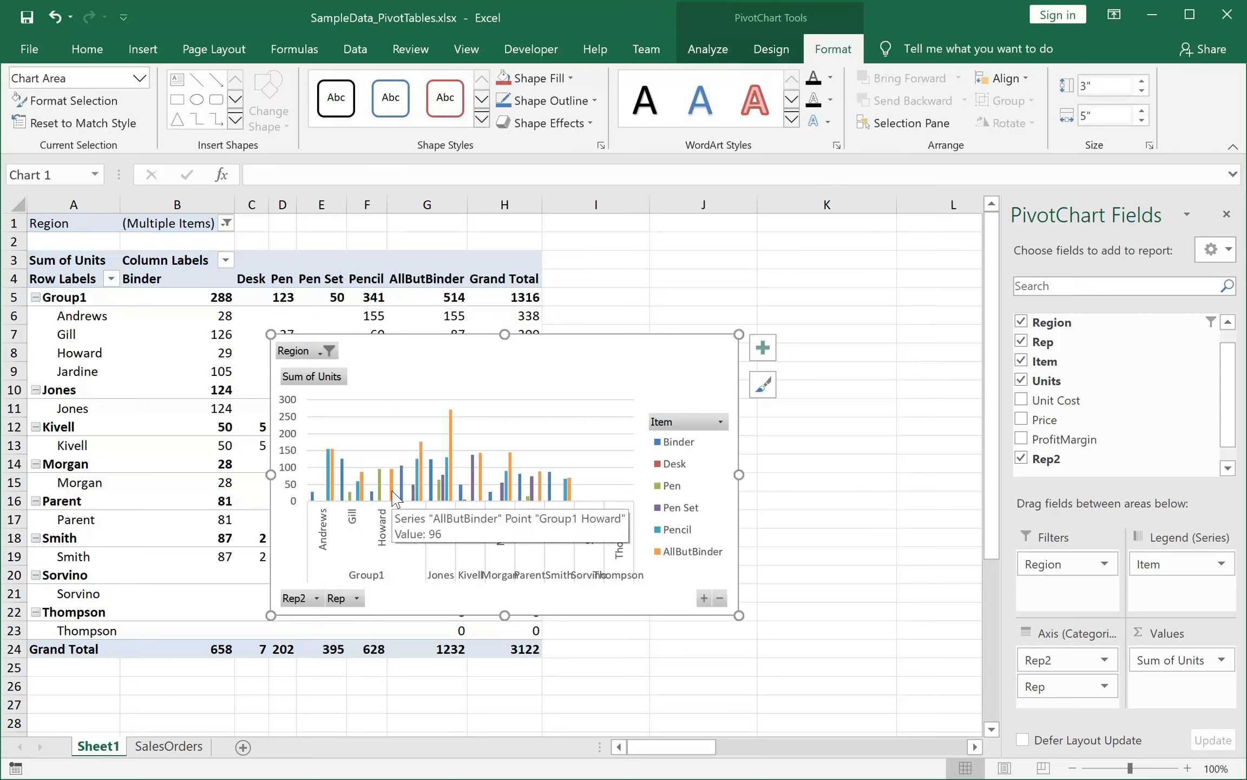
- Change the PivotChart's chart type to Surface
right_click(672, 360)
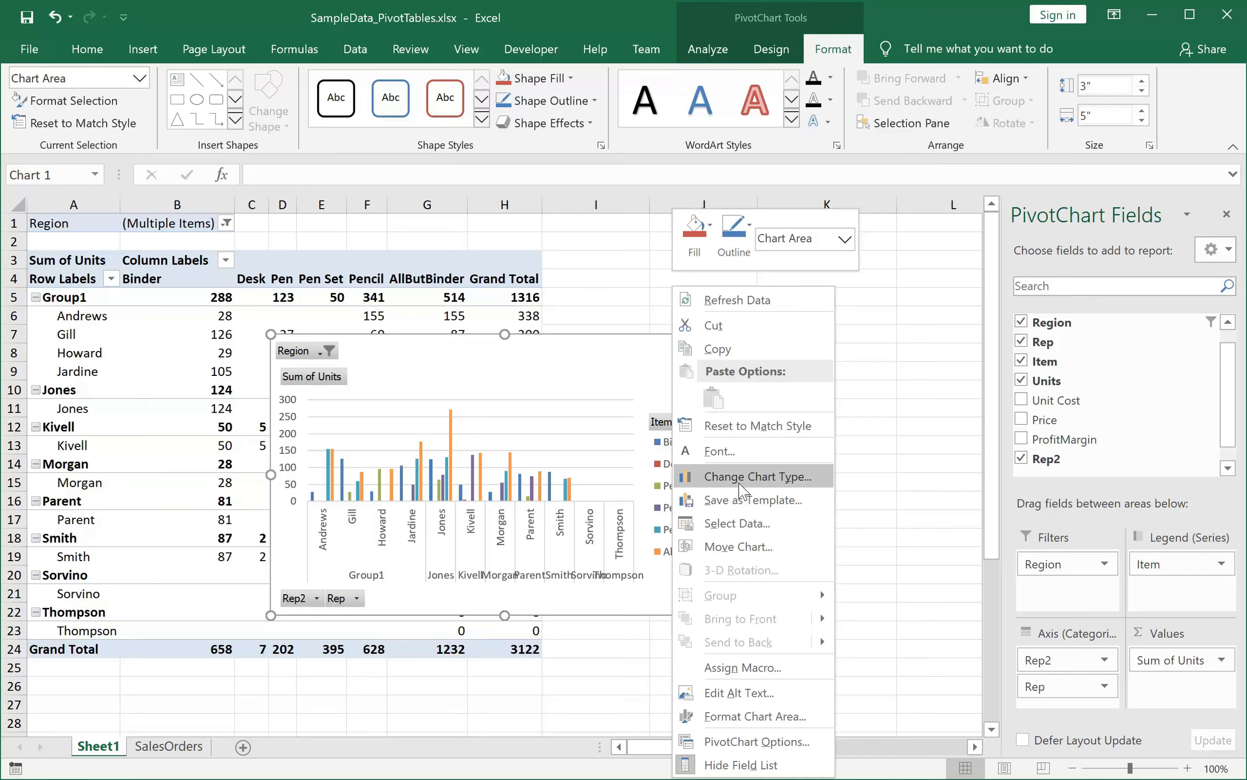
click(757, 476)
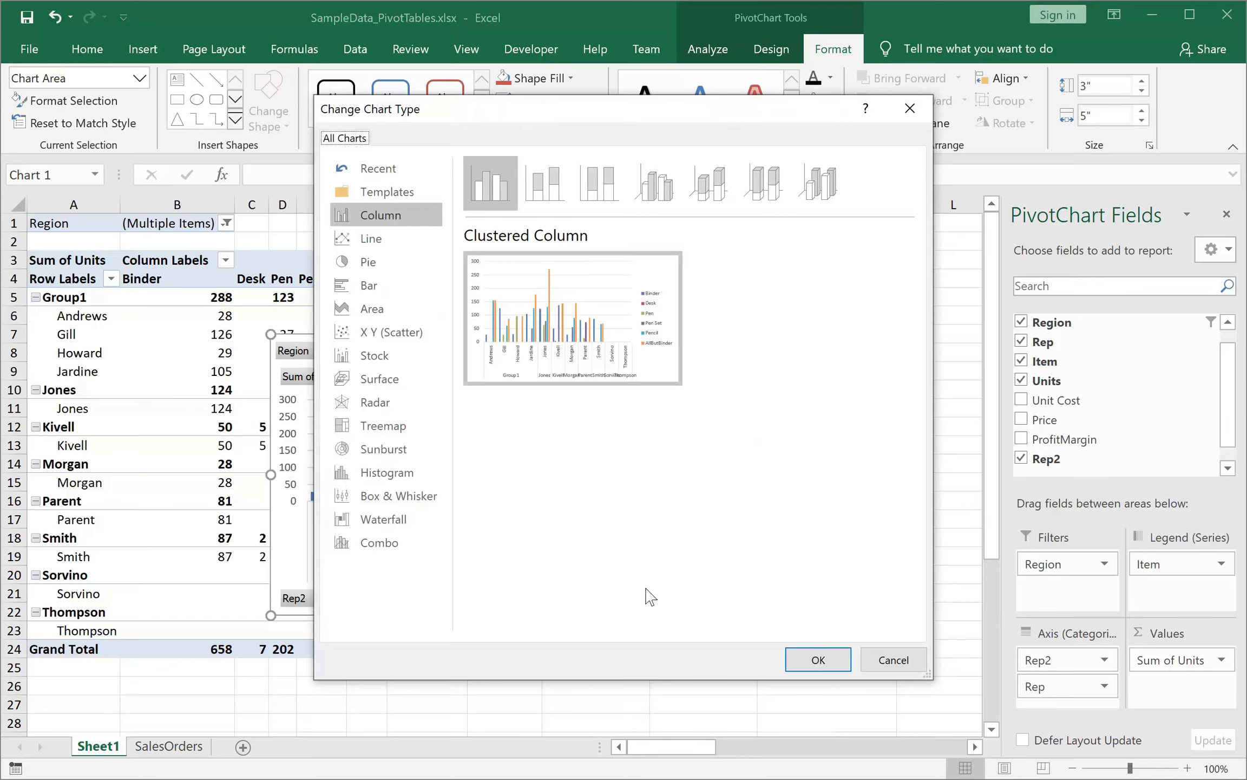
click(811, 659)
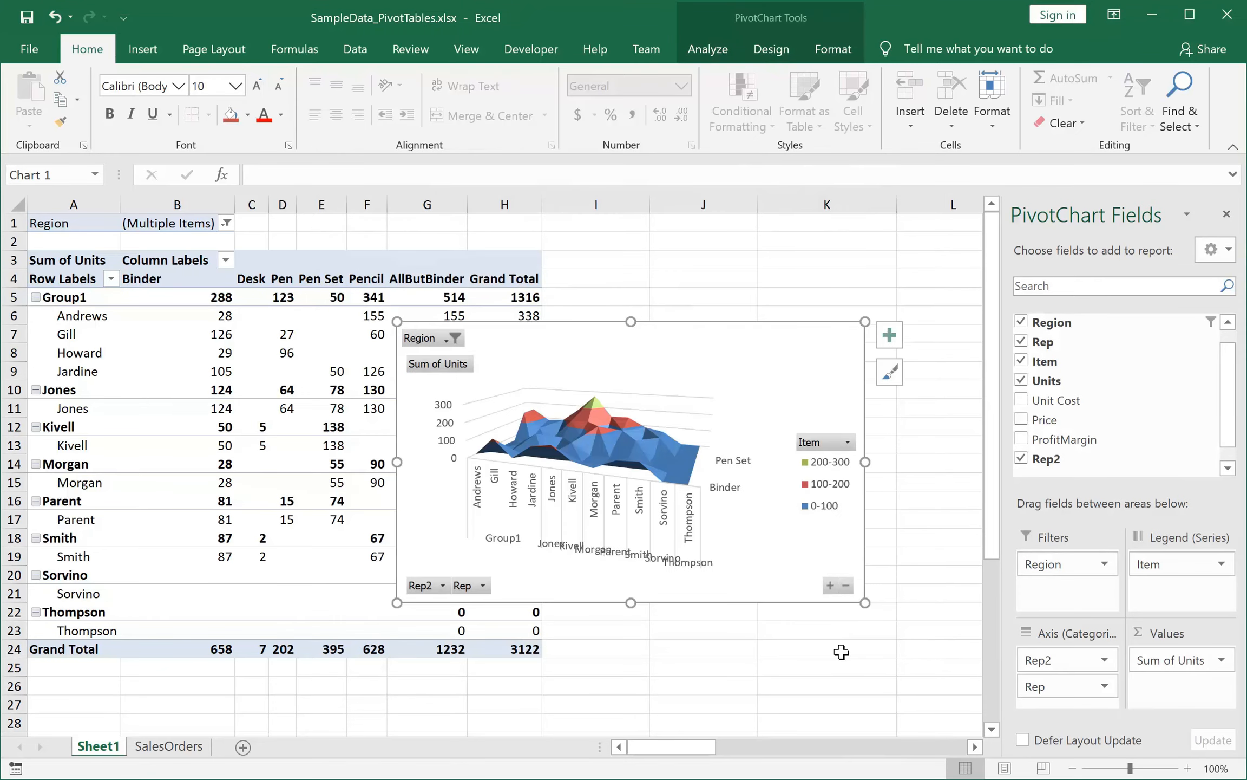